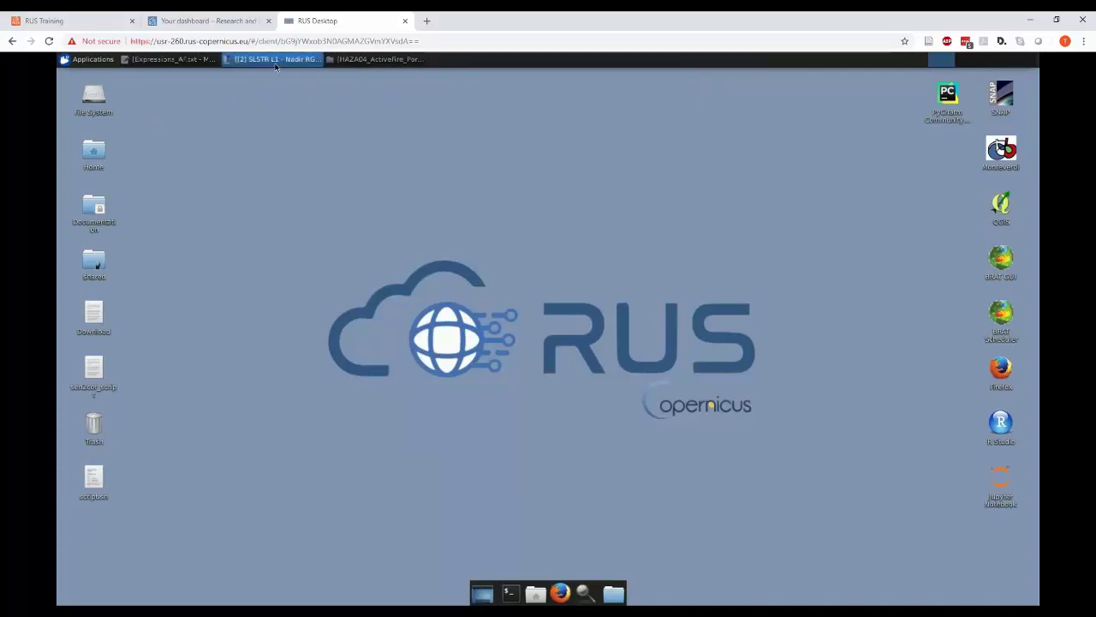
Step: Switch to the SNAP window and compare the footprints of the two original SLSTR products on the world map
left_click(276, 60)
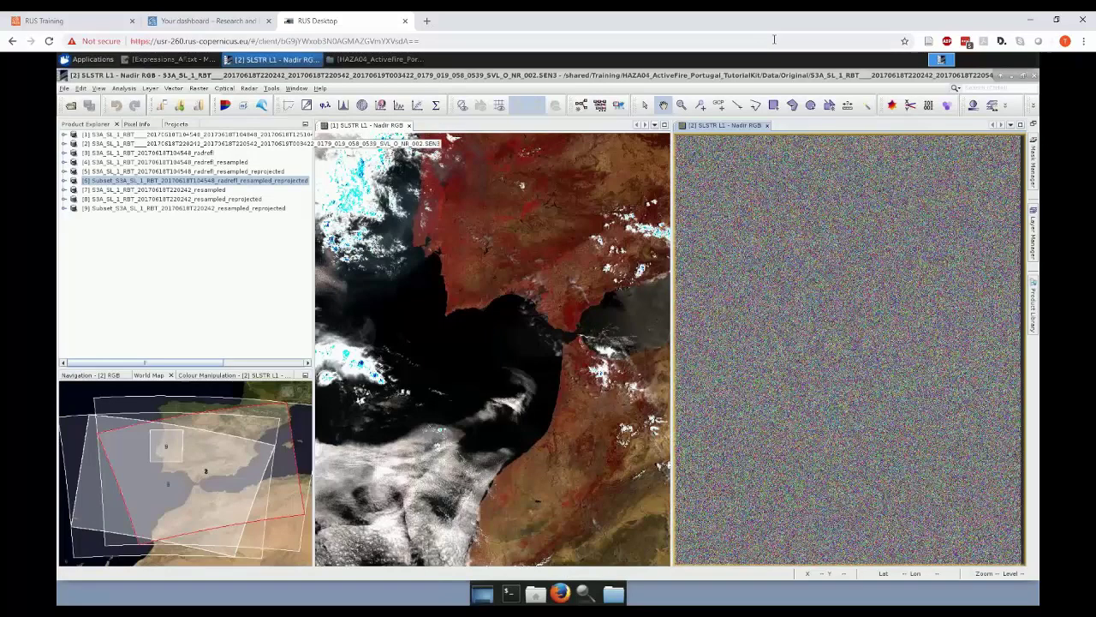
left_click(1086, 42)
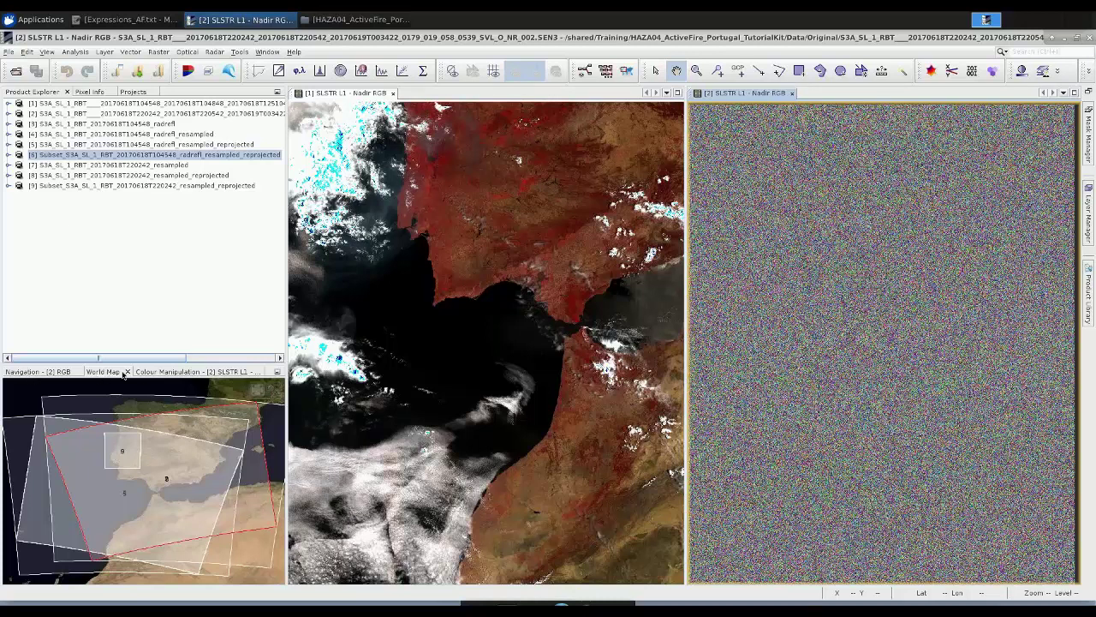
left_click(58, 374)
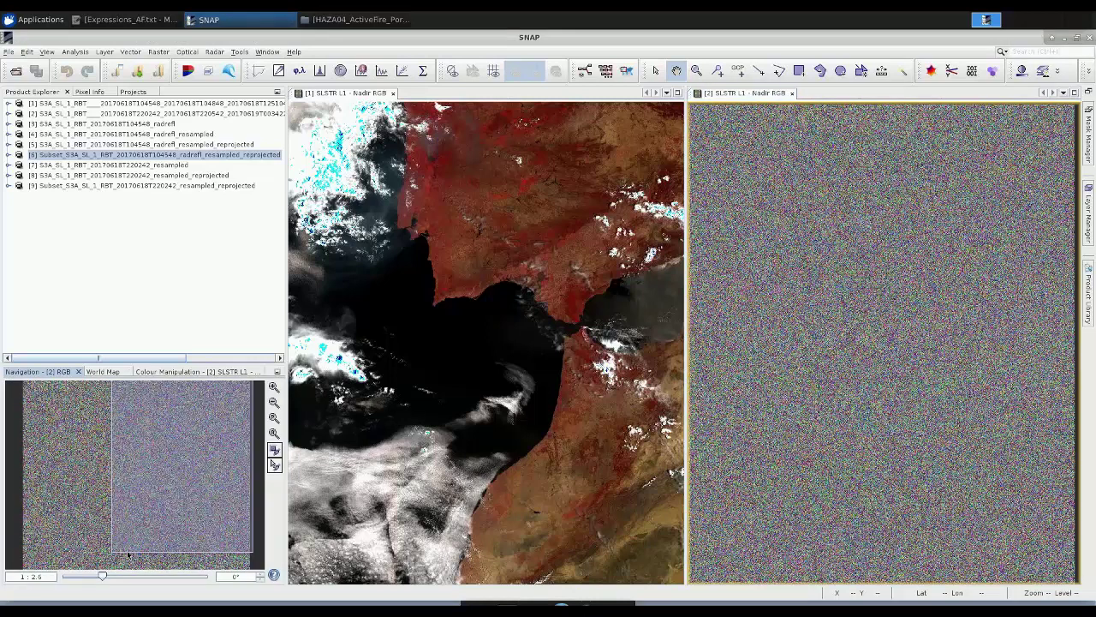
left_click(110, 374)
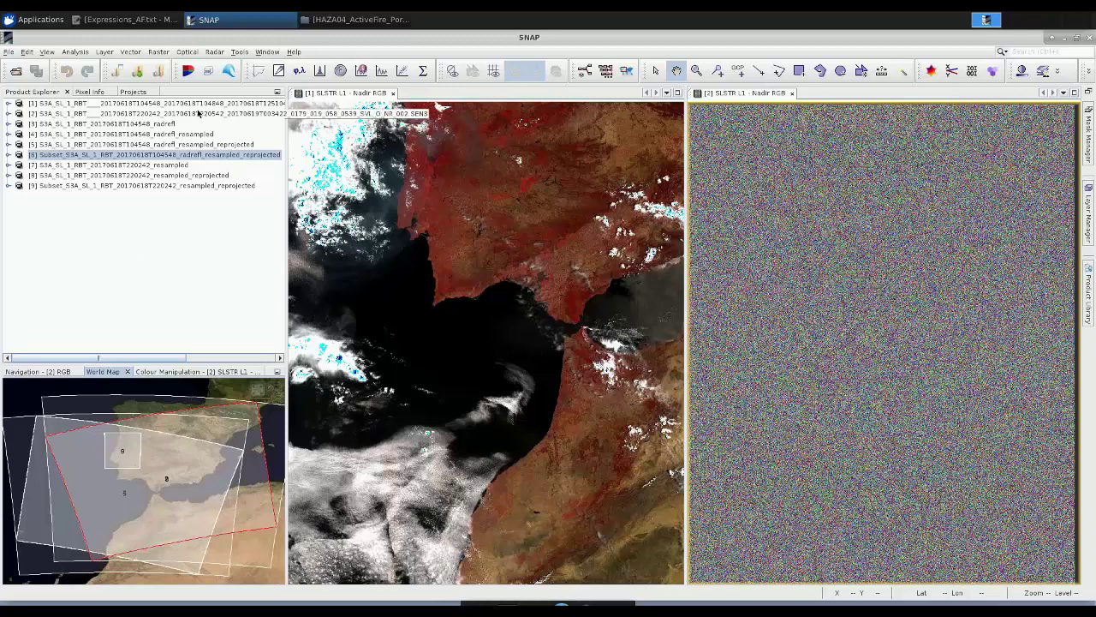
left_click(166, 104)
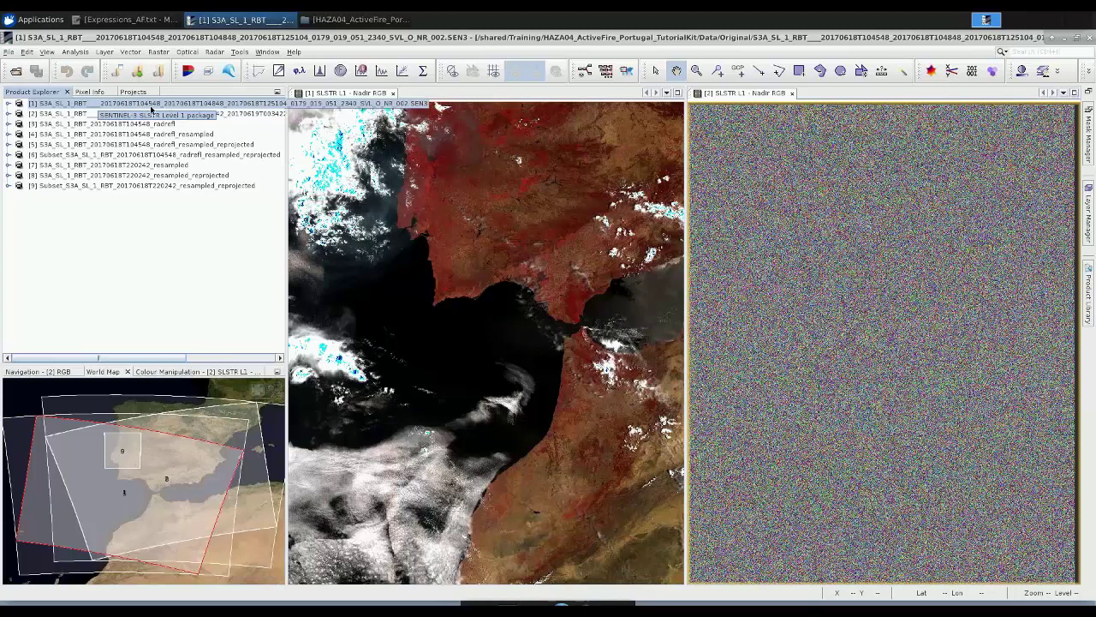
left_click(45, 115)
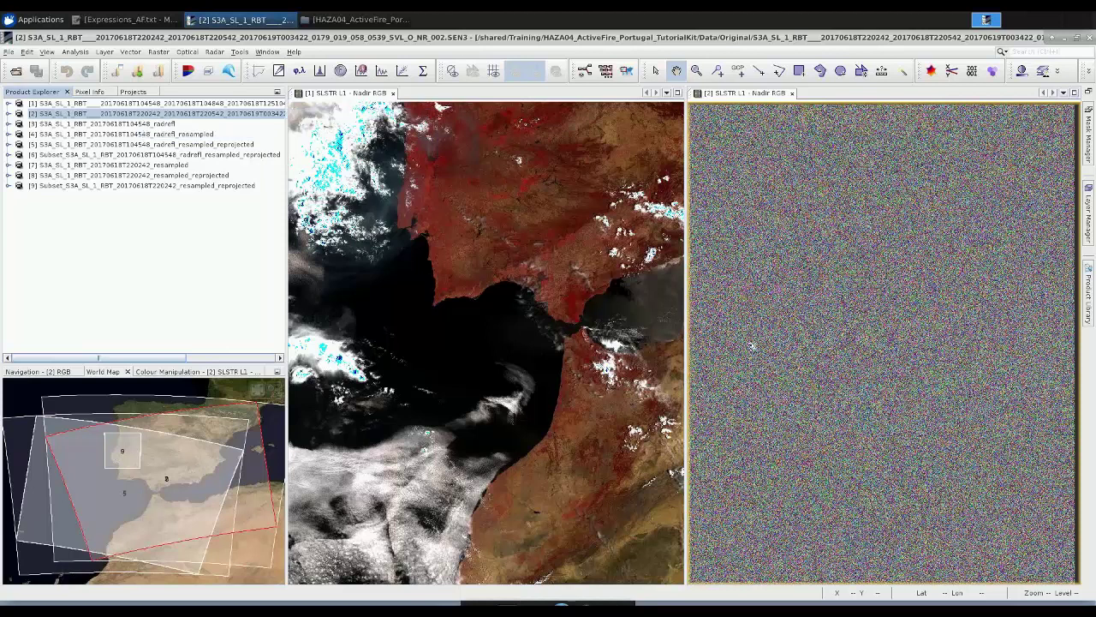
Step: Set up a Radiance-to-Reflectance conversion of the original 20170618T104548 product with the target name S3A_SL_1_RBT____20170618T104548_radrefl
left_click(127, 103)
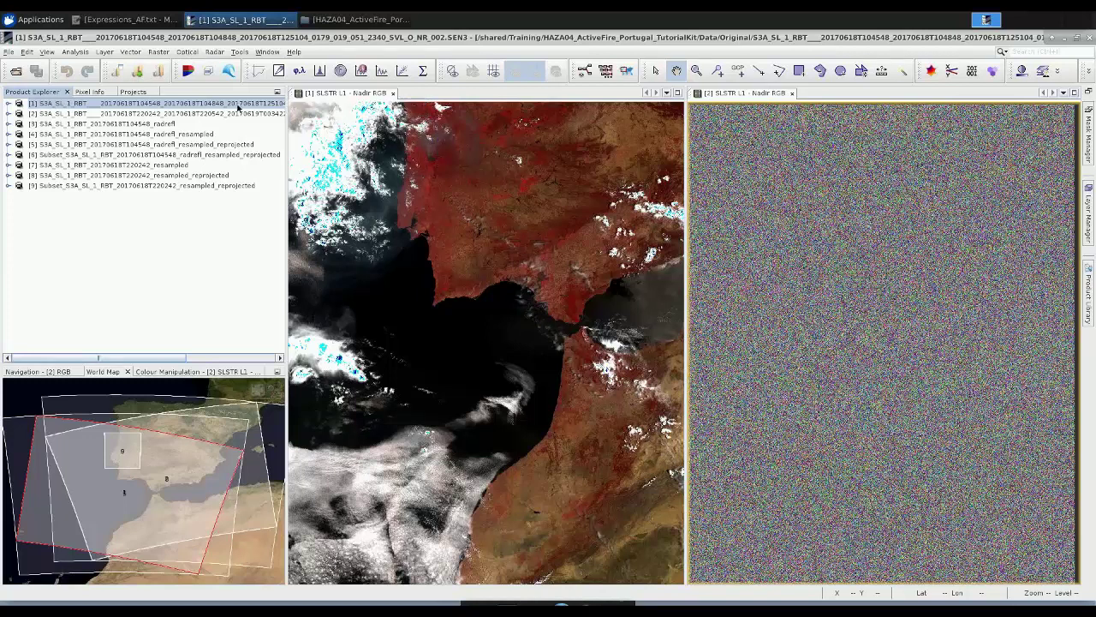
left_click(185, 52)
mouse_move(205, 100)
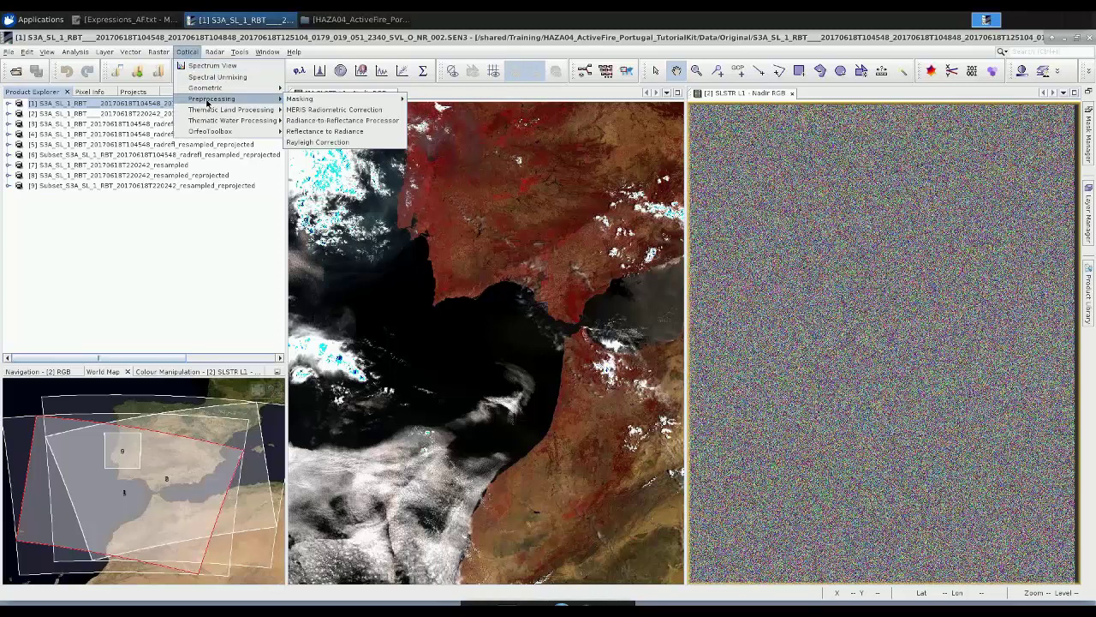
left_click(322, 122)
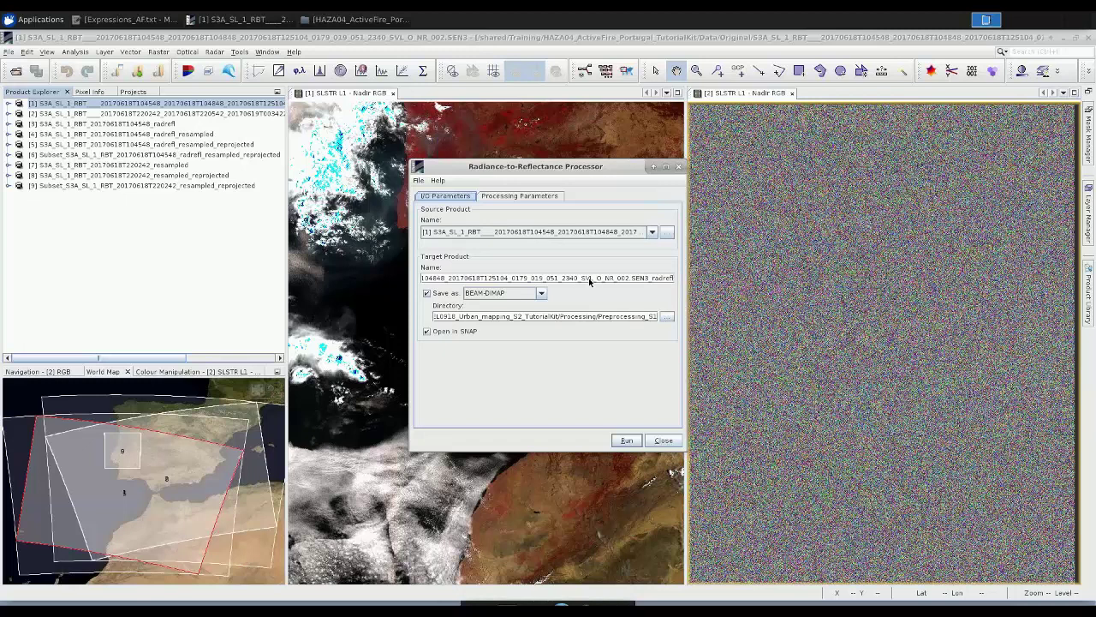
left_click_drag(649, 278, 489, 278)
key("BackSpace")
key("BackSpace")
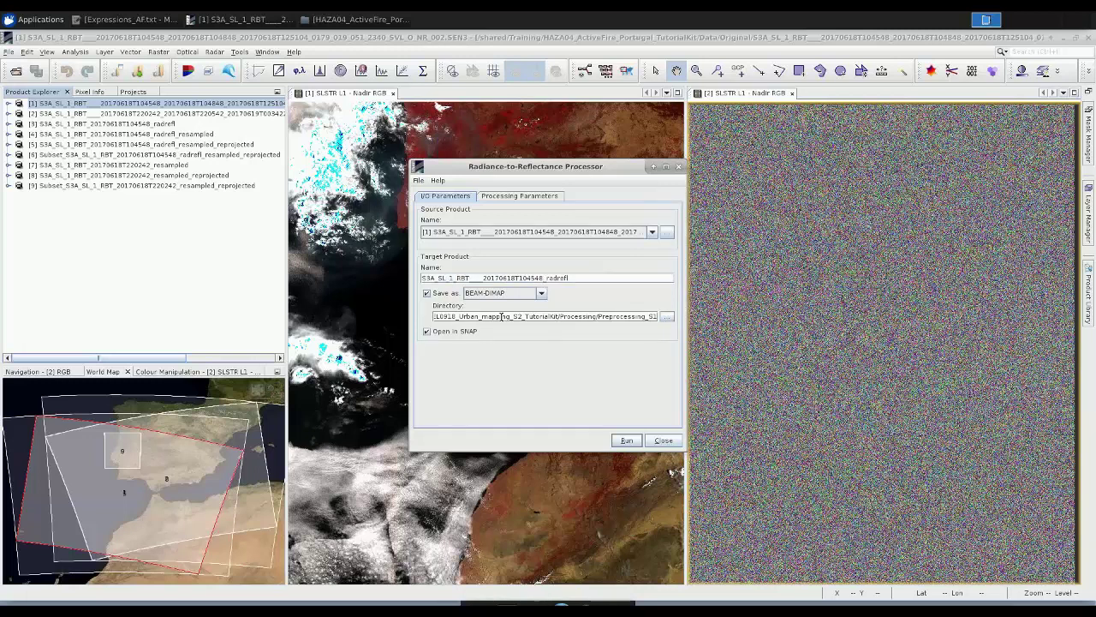
Step: Set the target product's directory to /shared/Training/HAZA04_ActiveFire_Portugal_TutorialKit/Processing
left_click(668, 317)
left_click(794, 186)
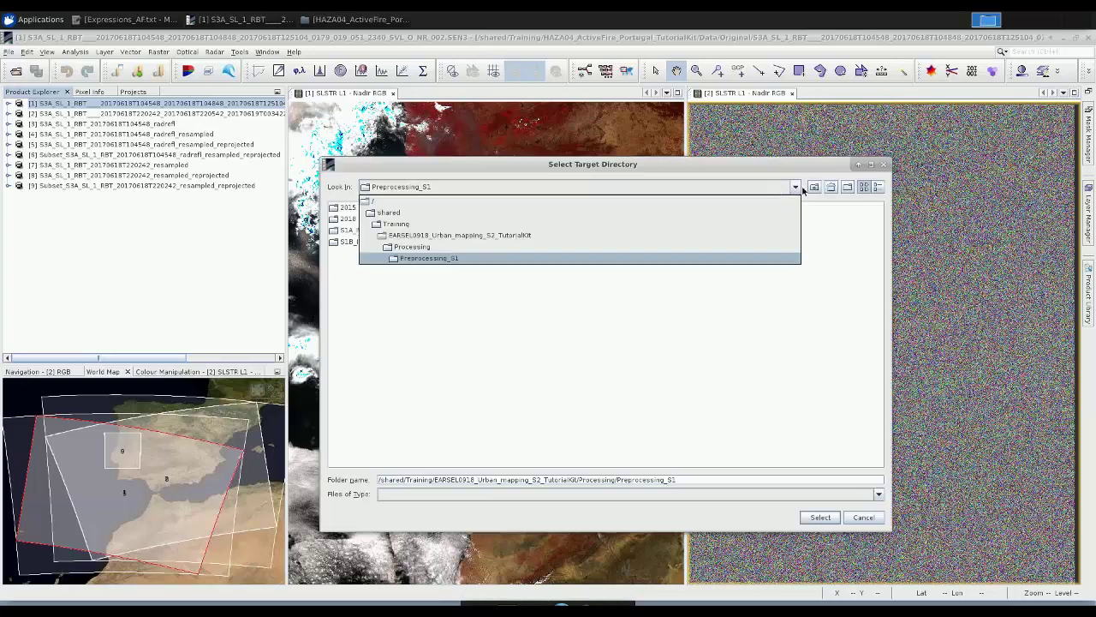
left_click(396, 224)
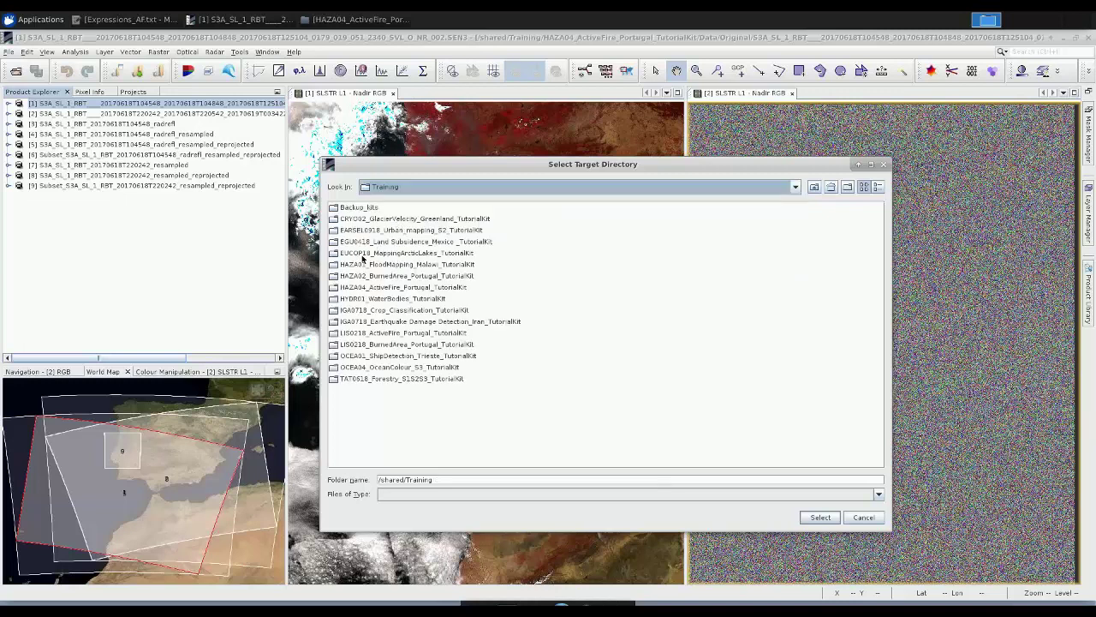
double_click(364, 292)
double_click(370, 243)
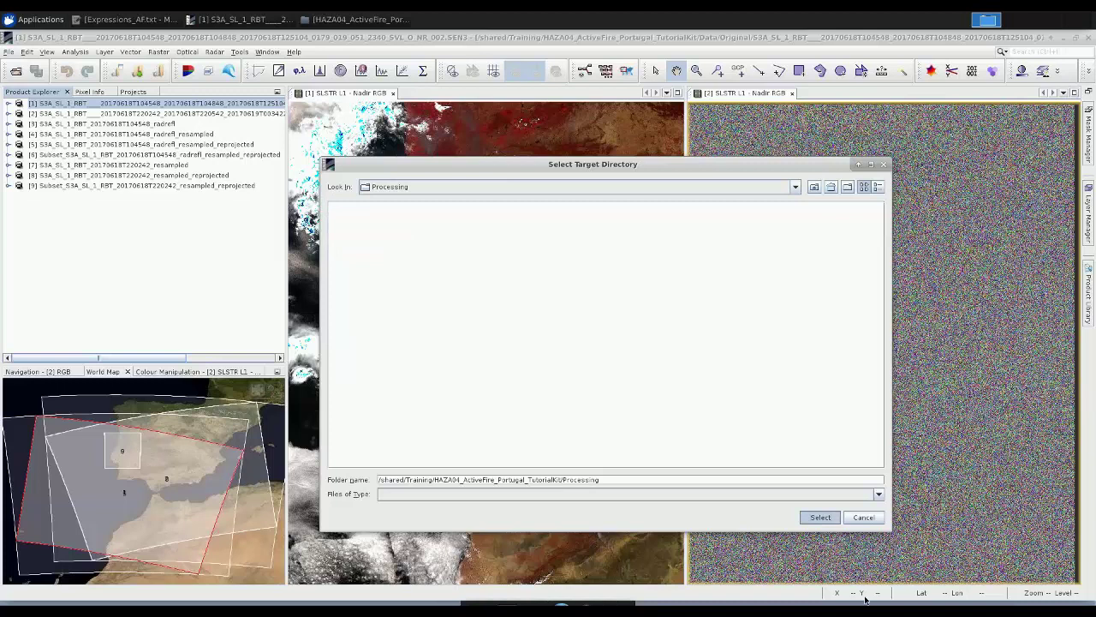
key("Return")
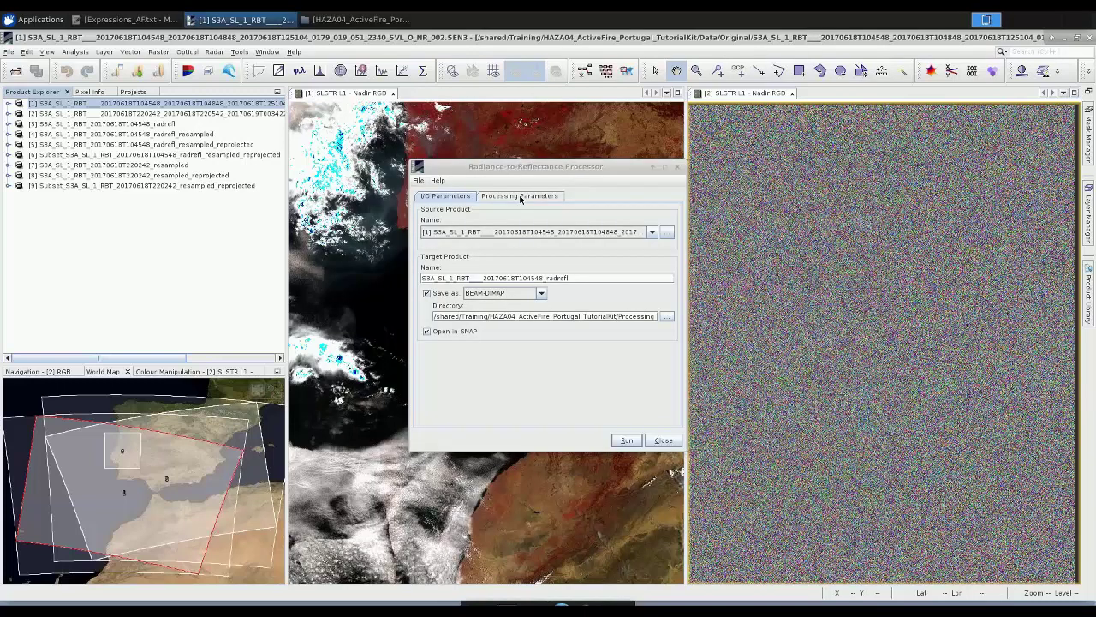
Step: Set the sensor to SLSTR_500m, enable copying tie point grids, flag bands and masks, and non spectral bands, and close the processor without running it
left_click(520, 196)
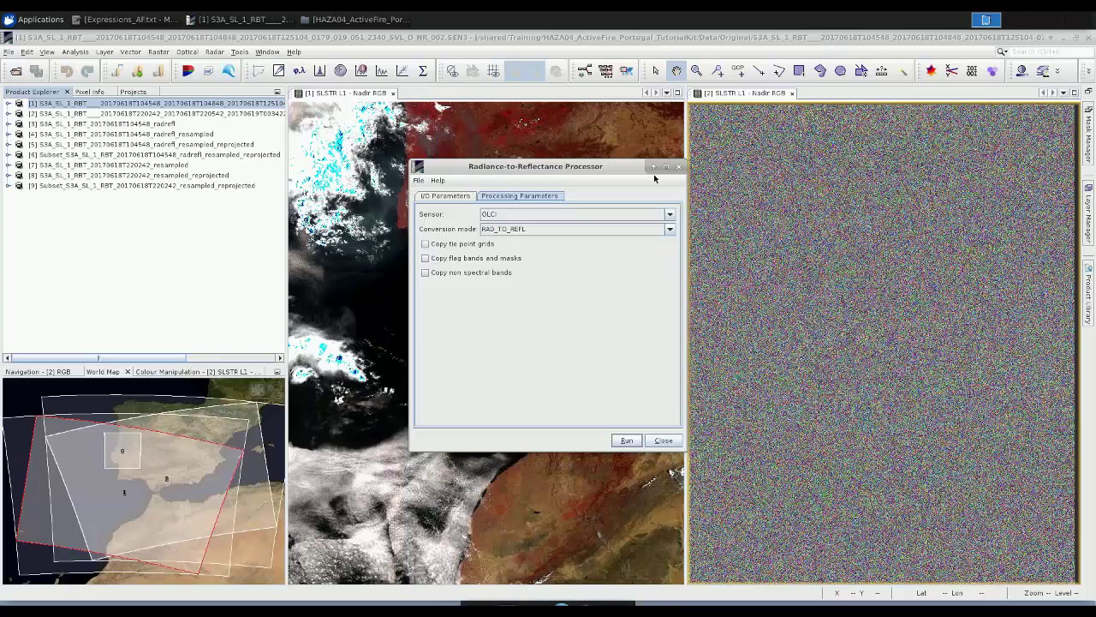
left_click(670, 220)
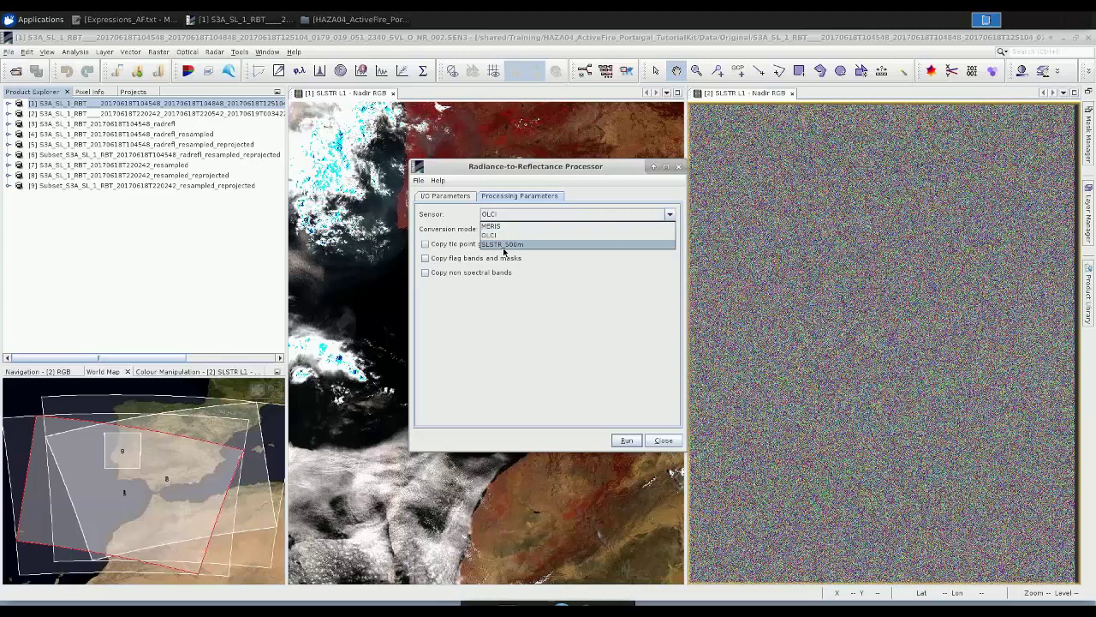
left_click(502, 245)
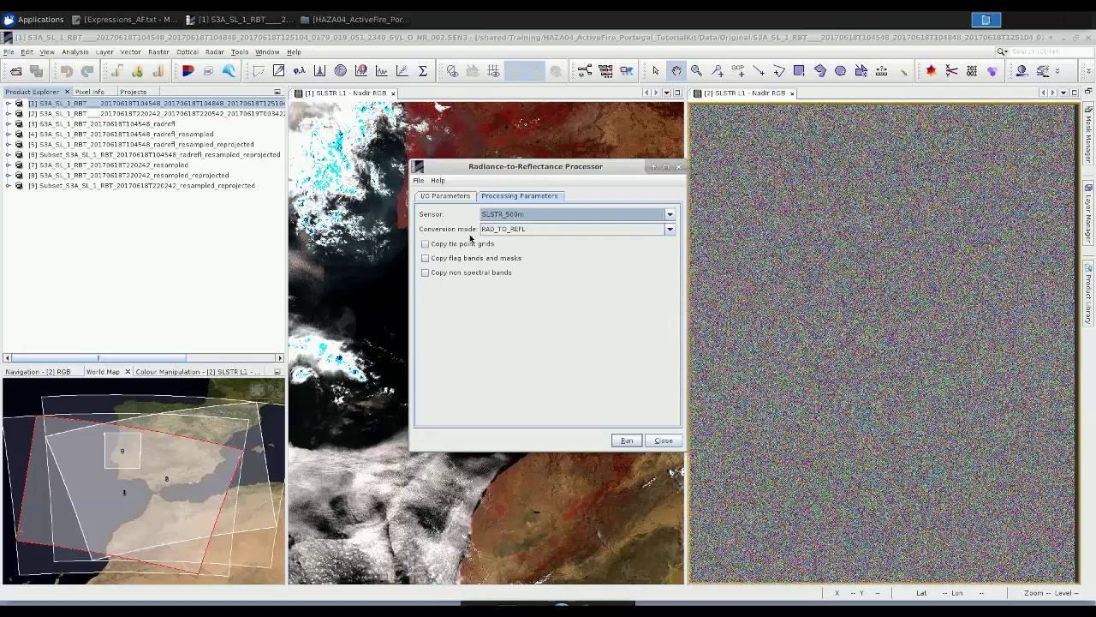
left_click(672, 229)
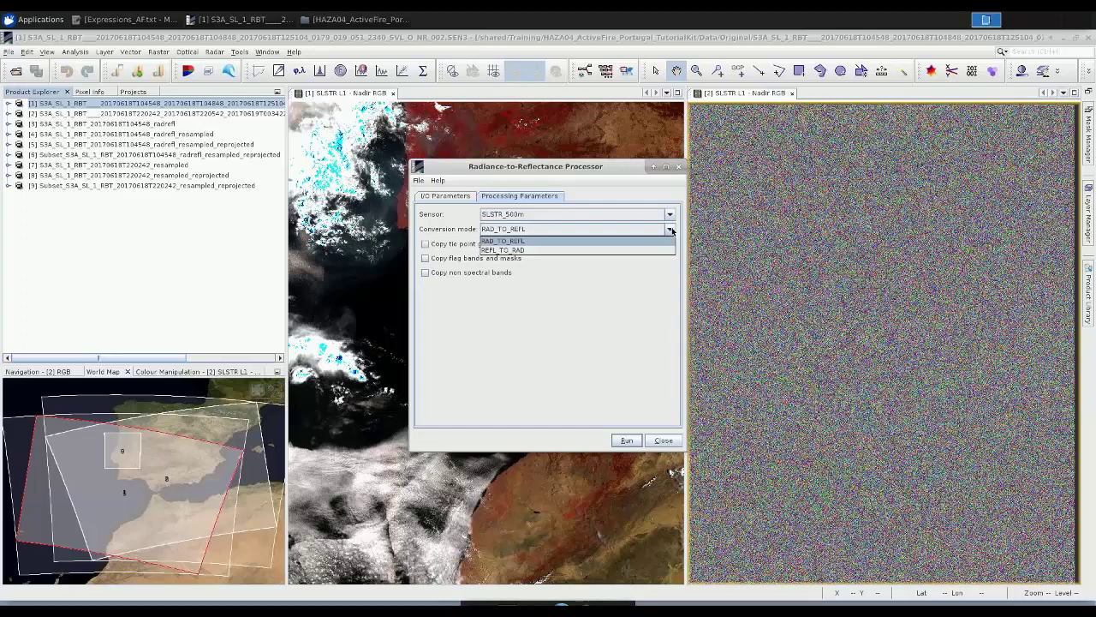
left_click(671, 230)
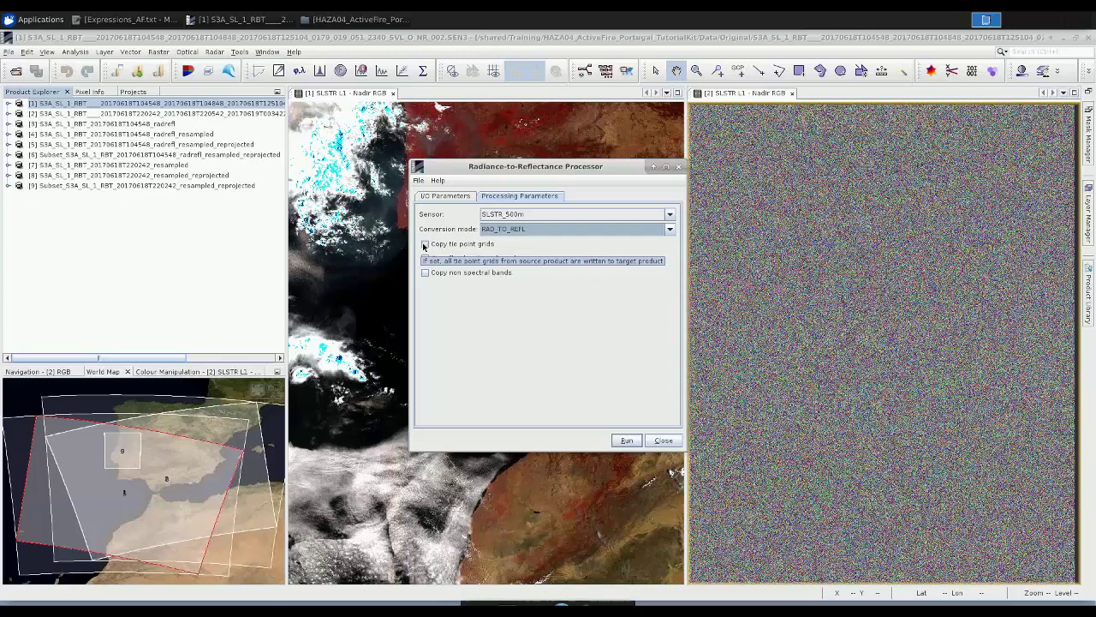
left_click(425, 246)
left_click(426, 258)
left_click(425, 272)
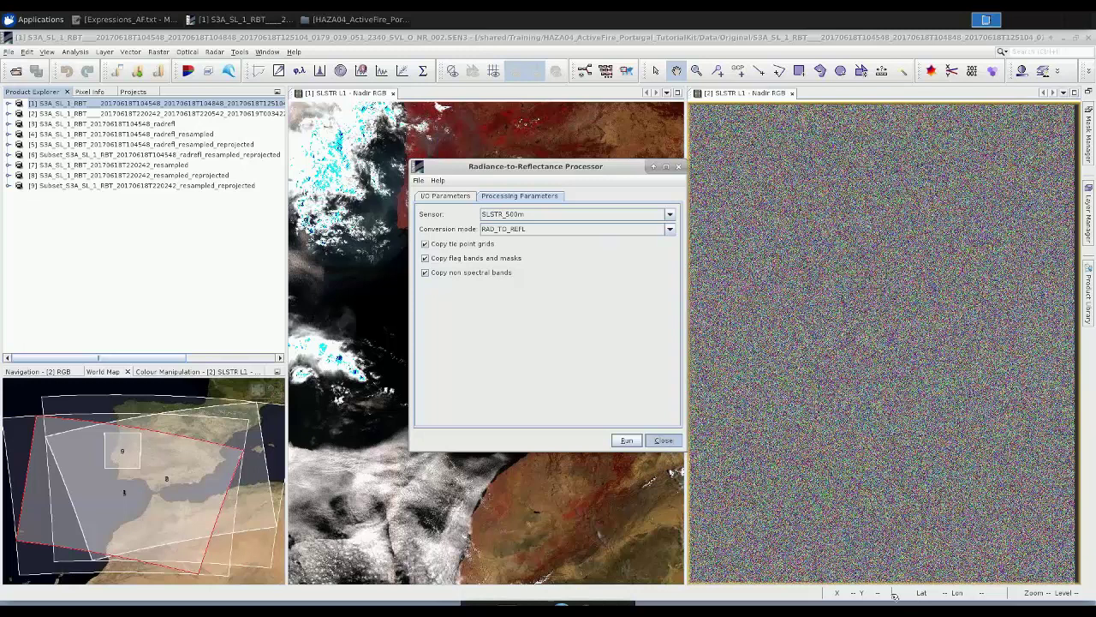
left_click(663, 440)
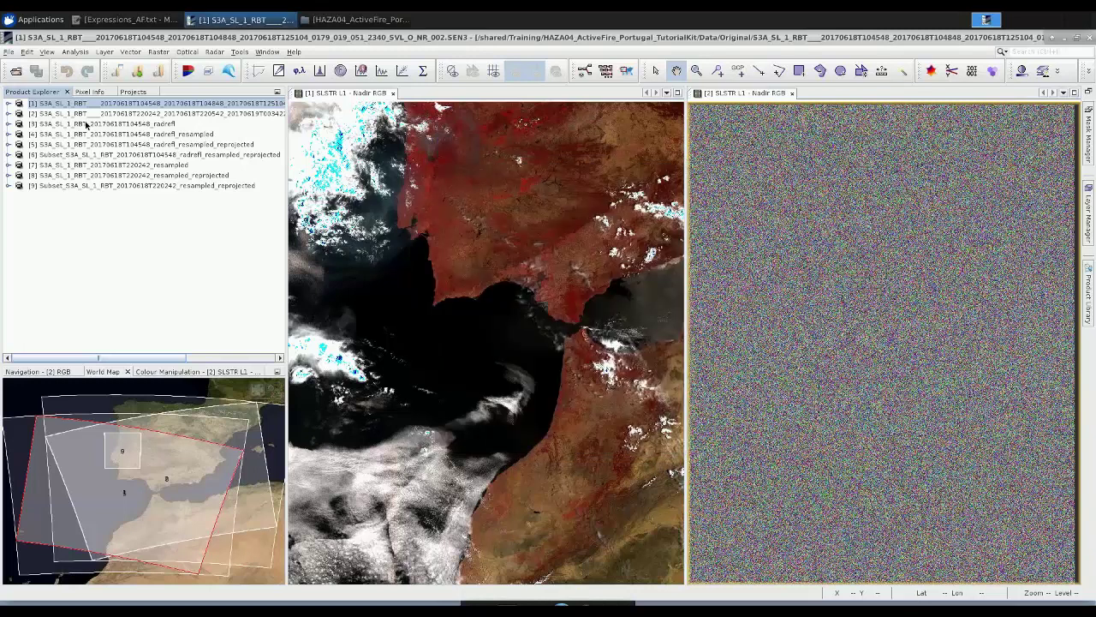
Step: Expand the S3A_SL_1_RBT_20170618T104548_radrefl product and look through its band groups
left_click(9, 124)
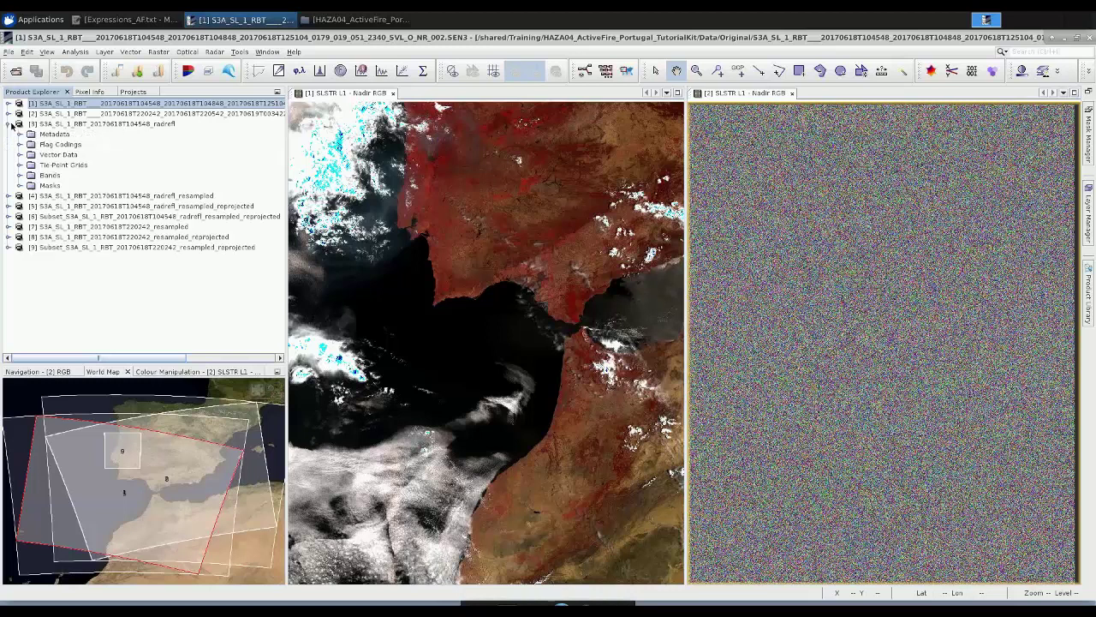
left_click(19, 176)
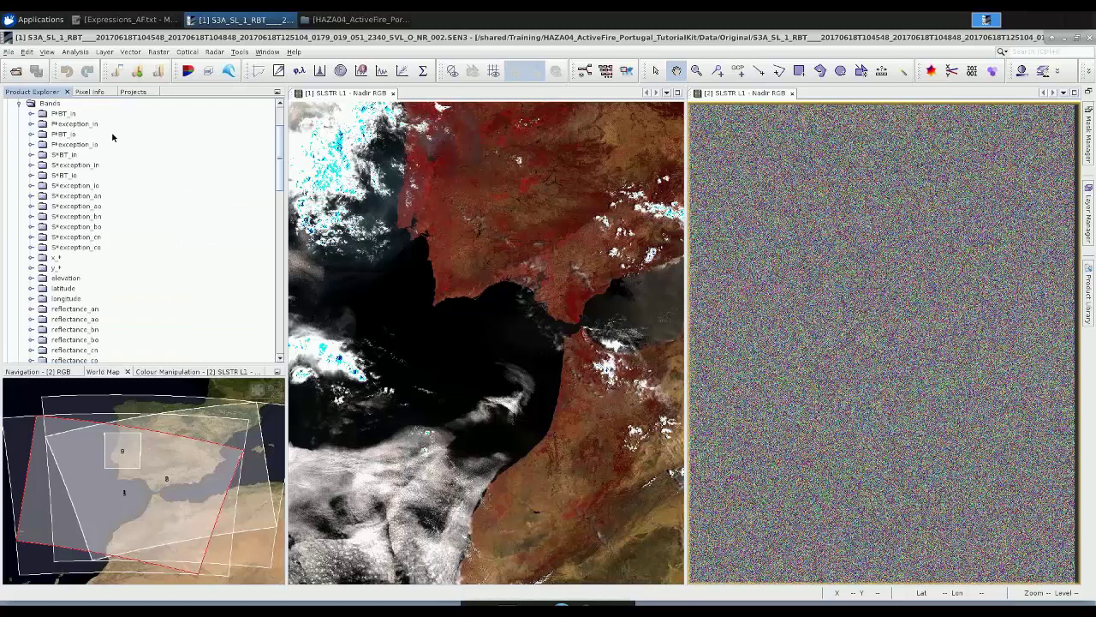
scroll(117, 169, "down", 2)
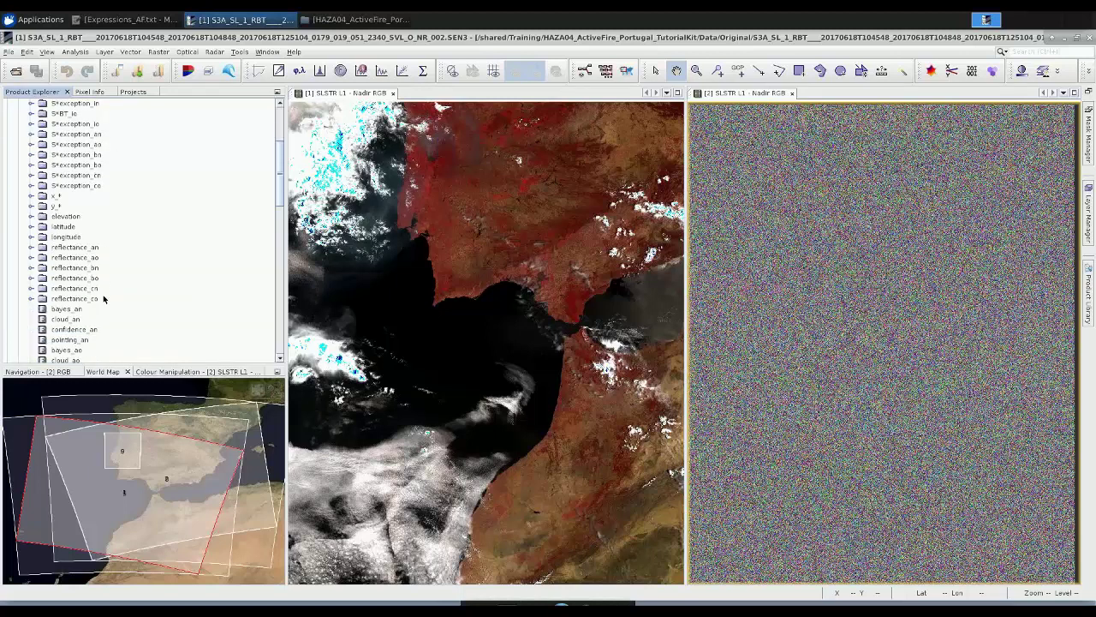
scroll(109, 283, "up", 4)
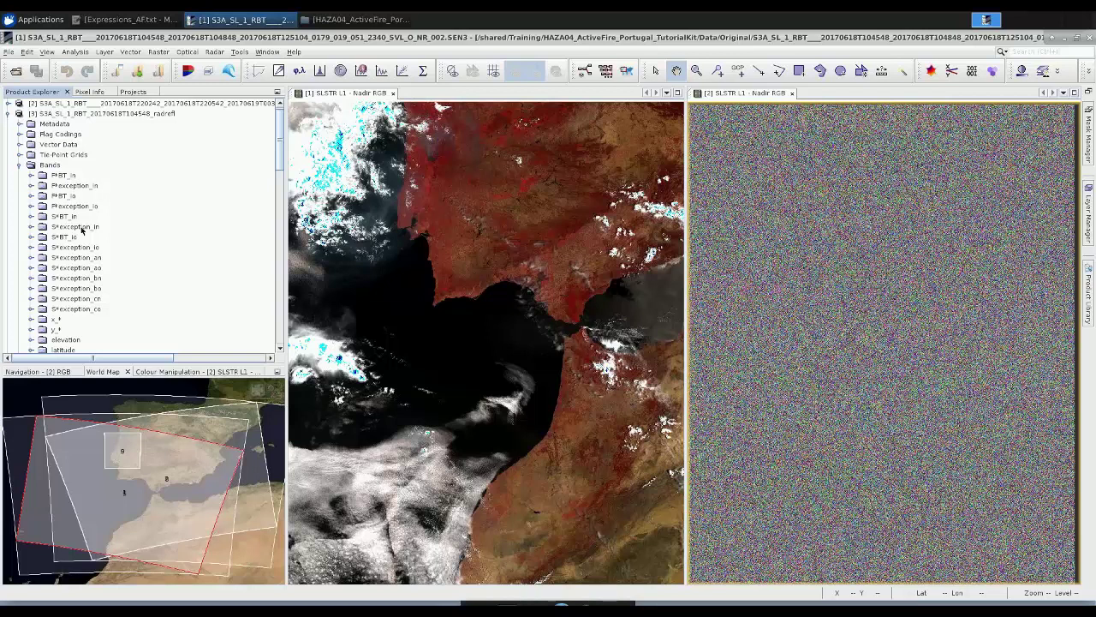
scroll(77, 223, "down", 1)
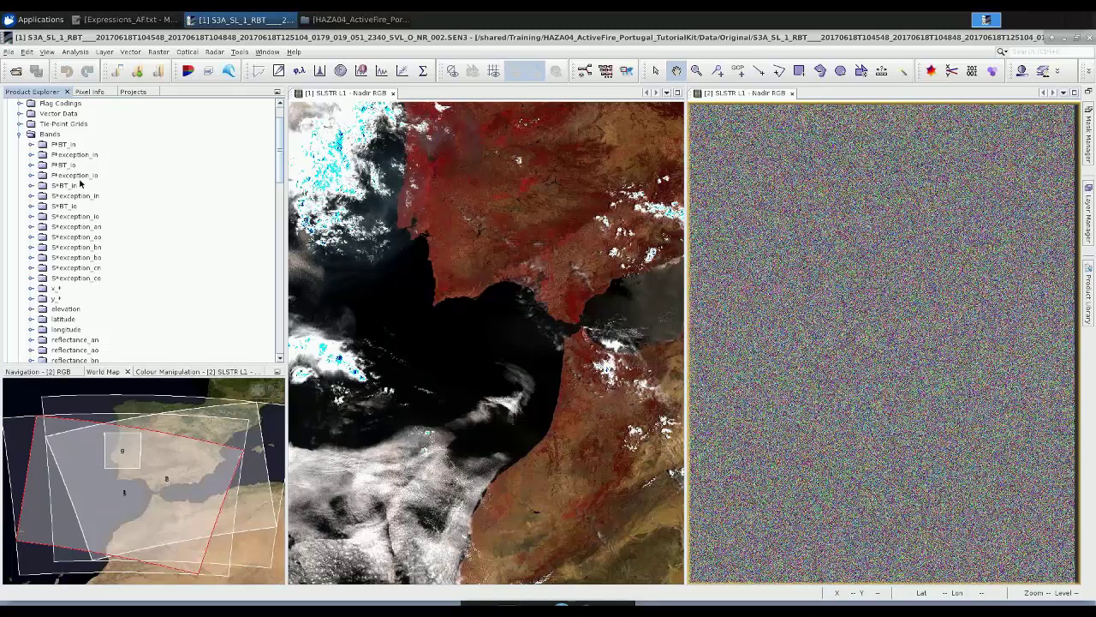
scroll(99, 211, "down", 1)
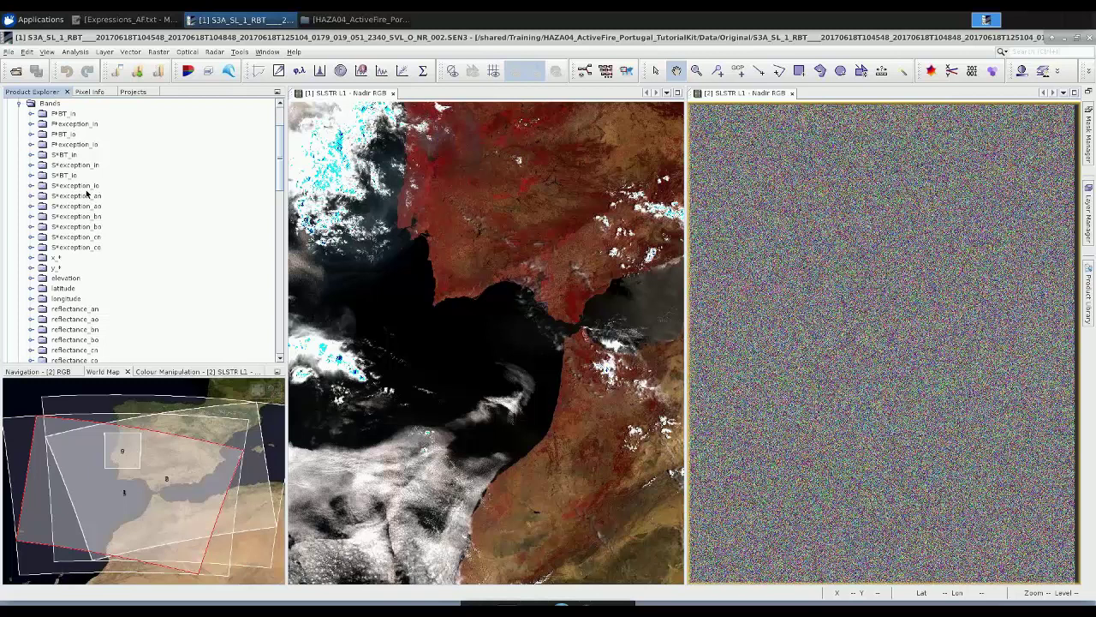
Step: Inspect the bands in the S*exception_io and reflectance_an groups, and collapse the radrefl product again
left_click(30, 186)
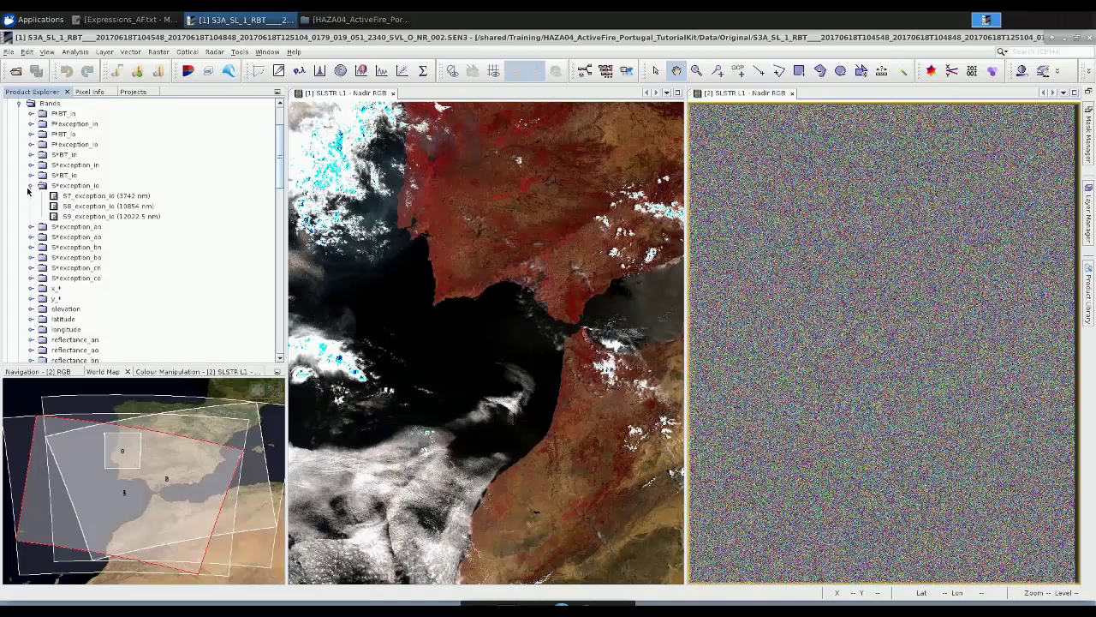
left_click(30, 186)
scroll(51, 272, "down", 1)
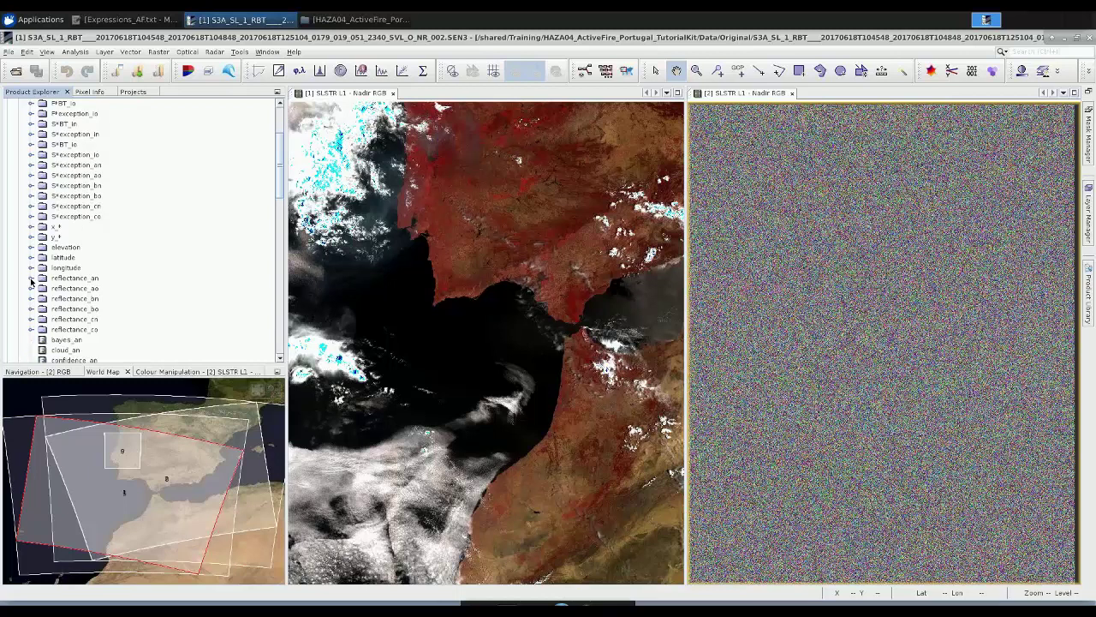
left_click(31, 278)
scroll(102, 257, "down", 2)
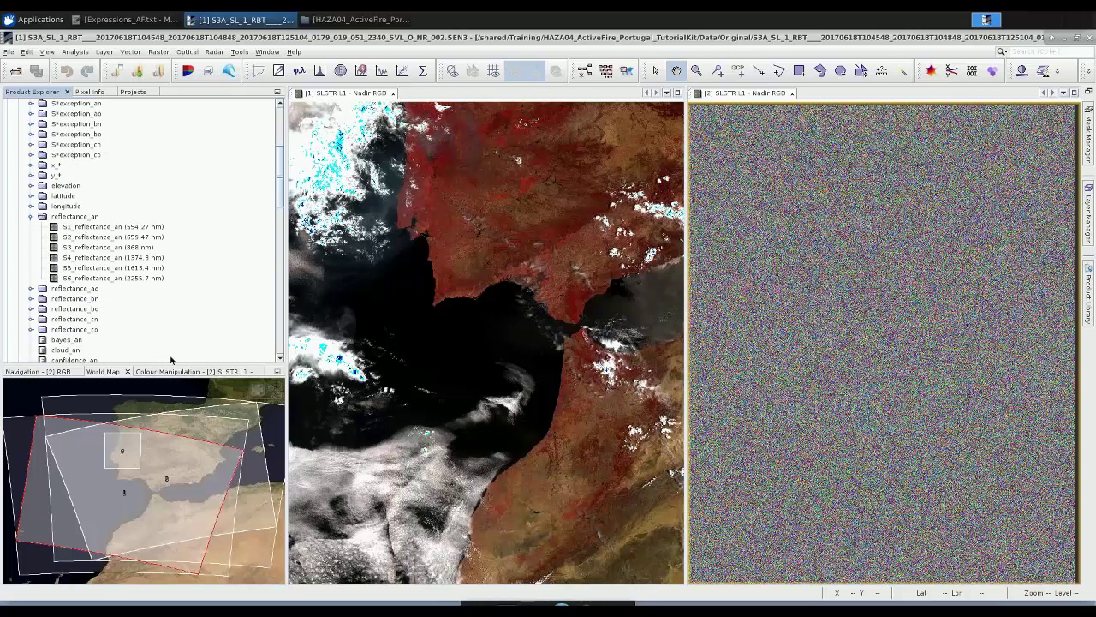
left_click(31, 215)
scroll(26, 188, "up", 5)
left_click(19, 176)
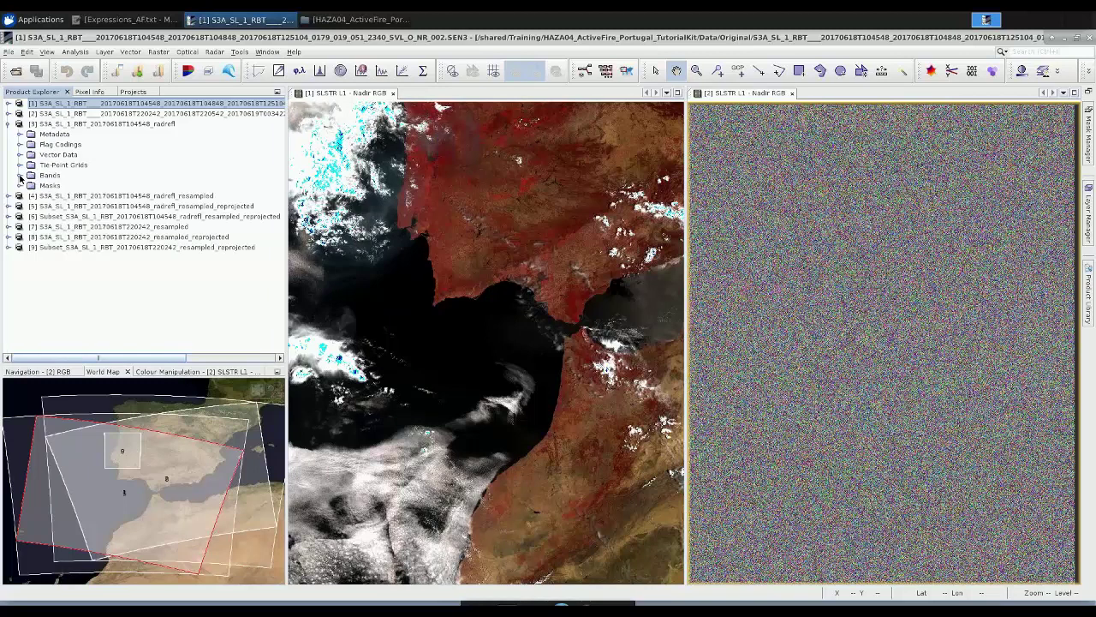
left_click(7, 124)
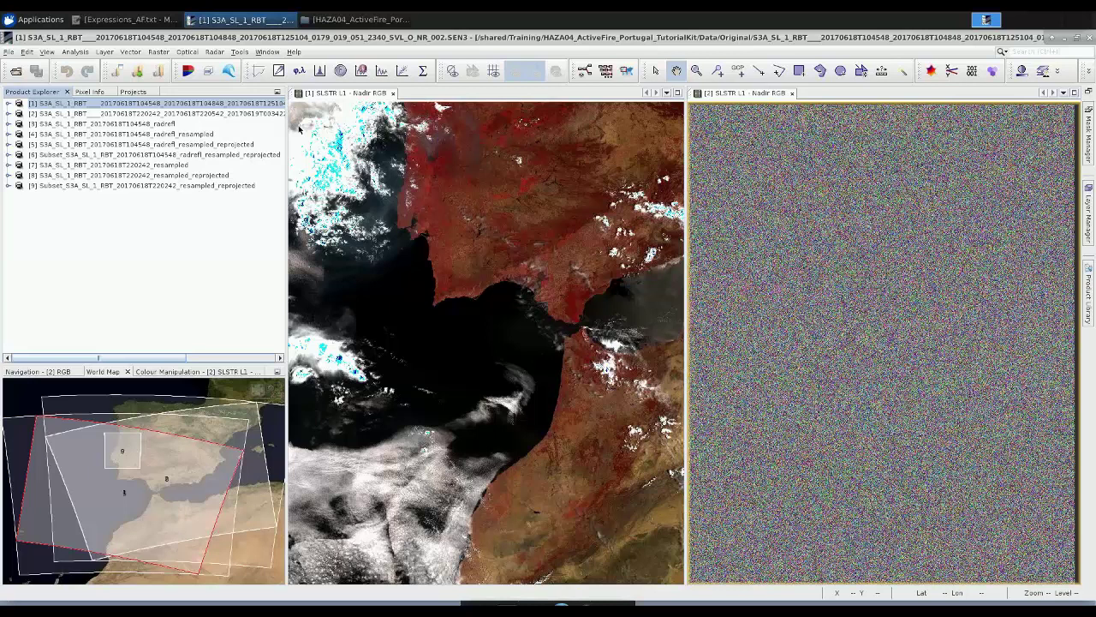
Step: Open the Resampling processor for the S3A_SL_1_RBT_20170618T104548_radrefl product and check the target name's _resampled suffix
left_click(161, 135)
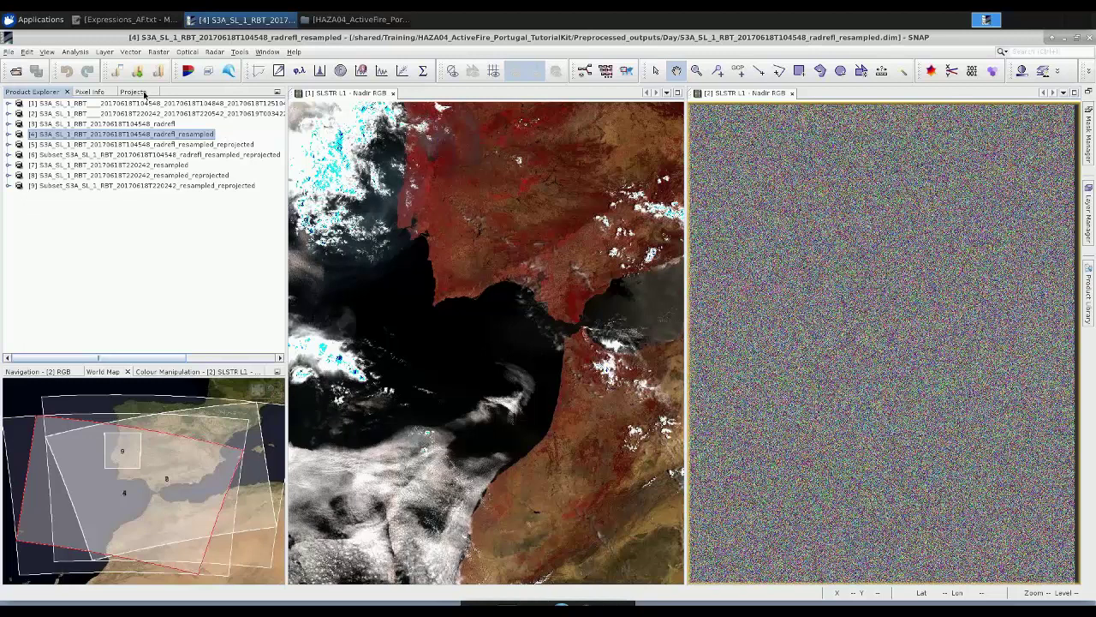
left_click(144, 124)
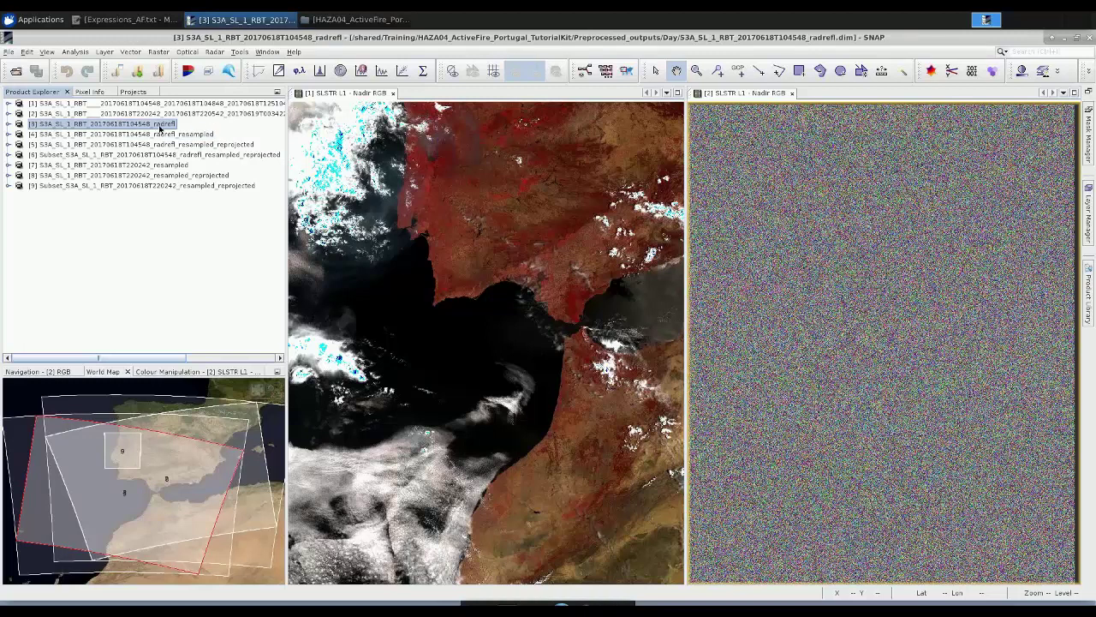
left_click(187, 51)
left_click(159, 51)
left_click(158, 51)
mouse_move(189, 130)
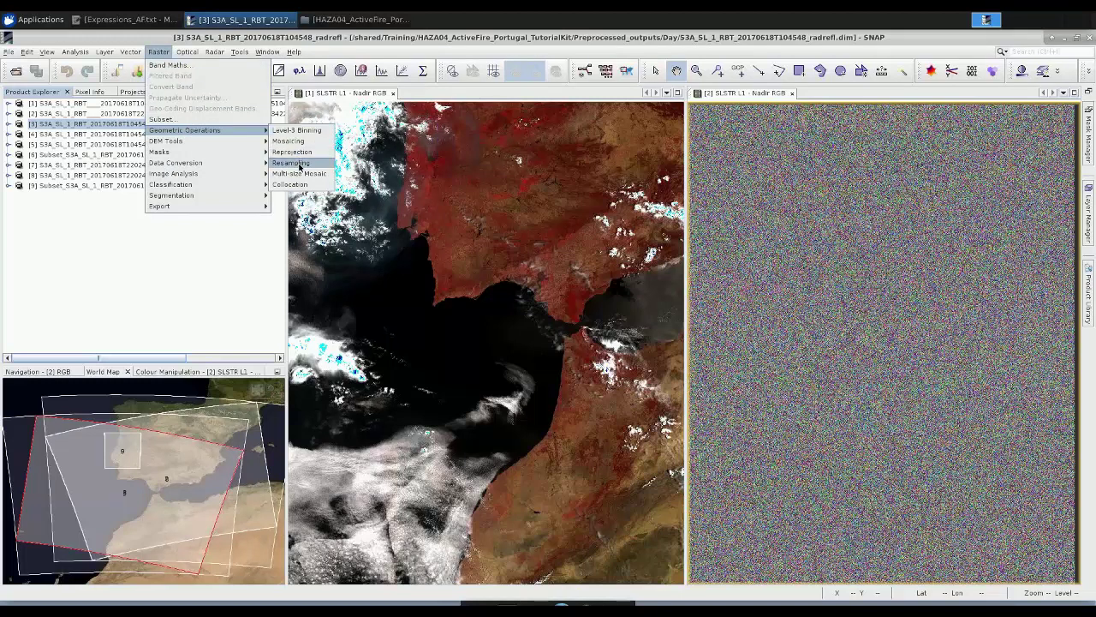
left_click(292, 163)
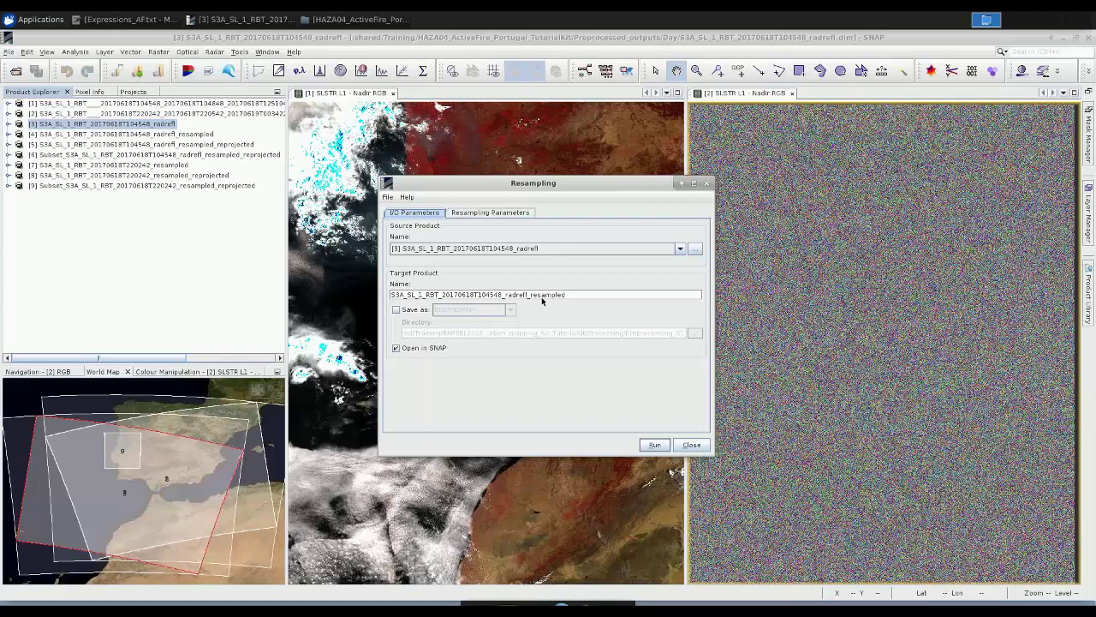
left_click_drag(573, 294, 525, 295)
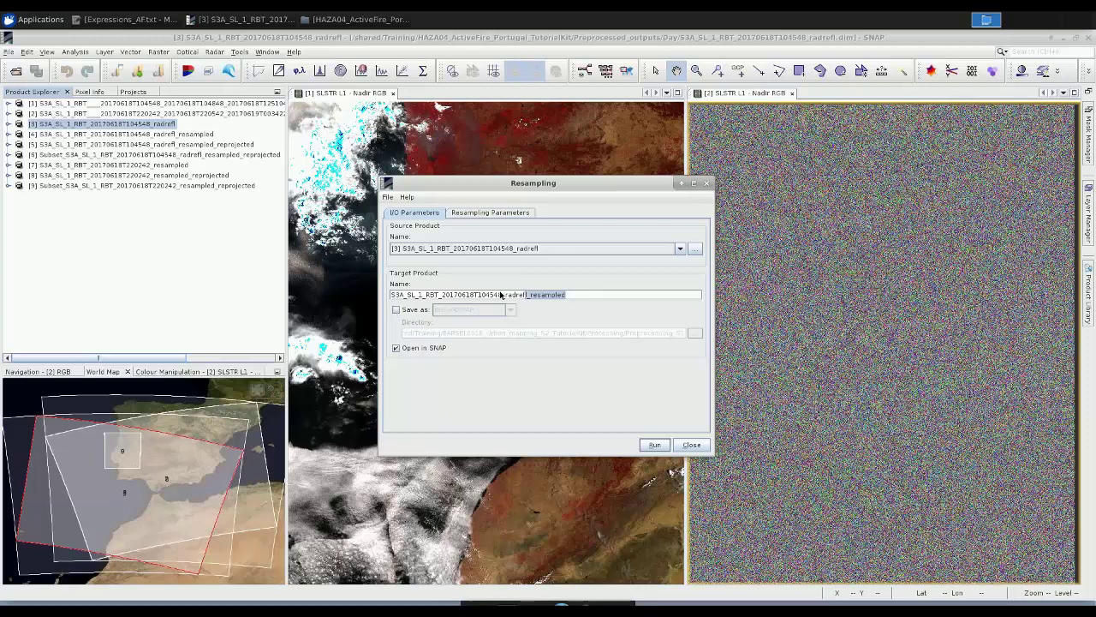
Step: Define the resampled size by the reference band F1_BT_in, and close the Resampling processor without running it
left_click(484, 215)
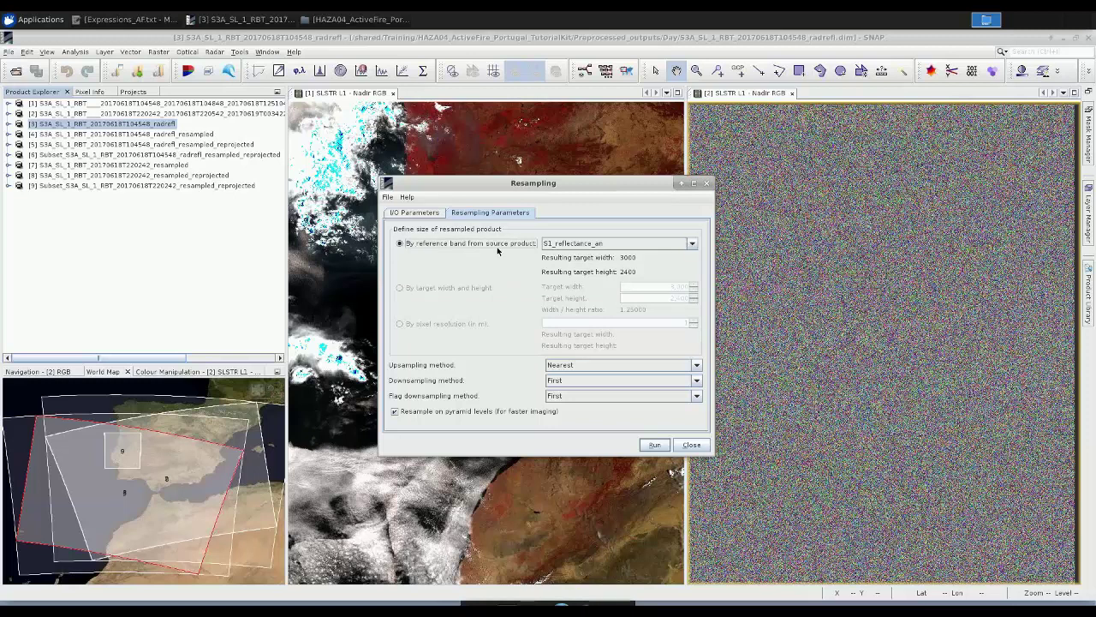
left_click(692, 244)
scroll(653, 279, "down", 2)
scroll(649, 287, "down", 5)
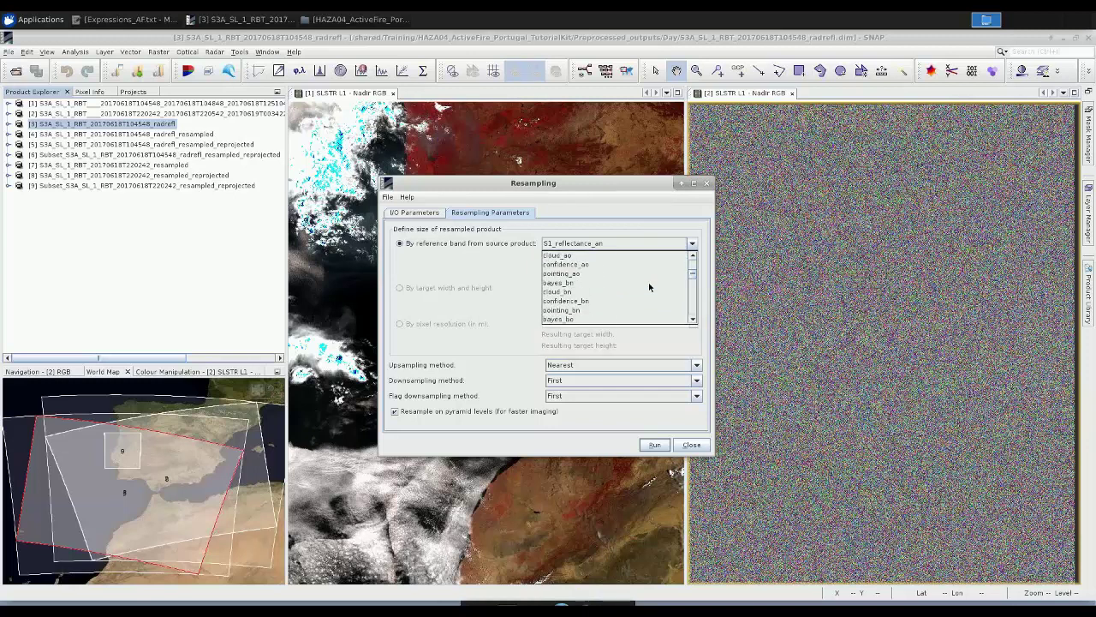
scroll(649, 287, "down", 4)
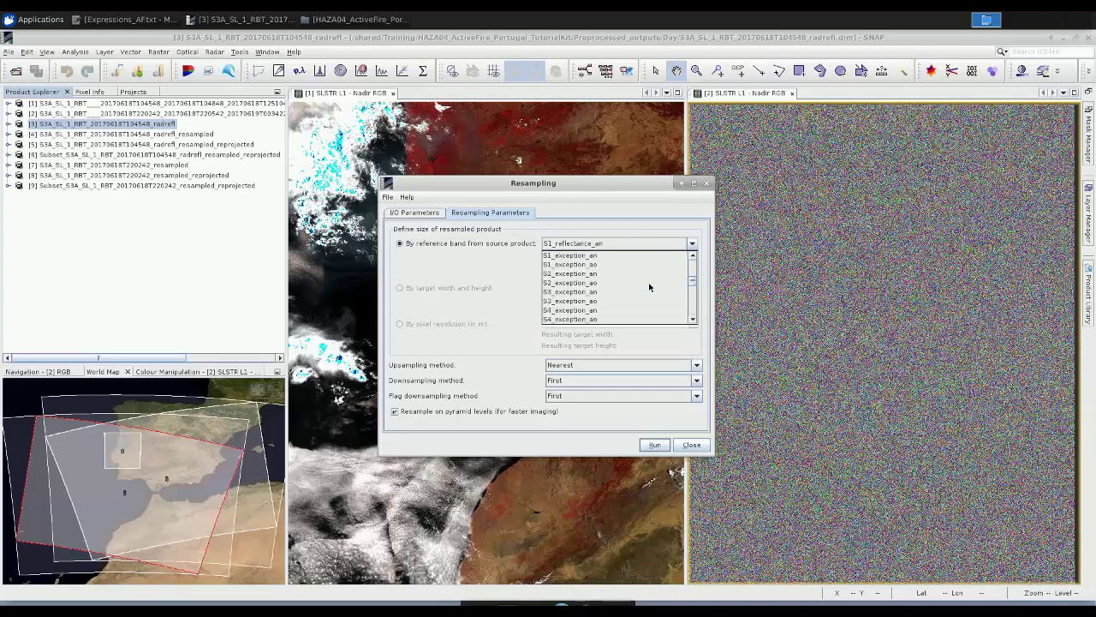
scroll(649, 287, "down", 4)
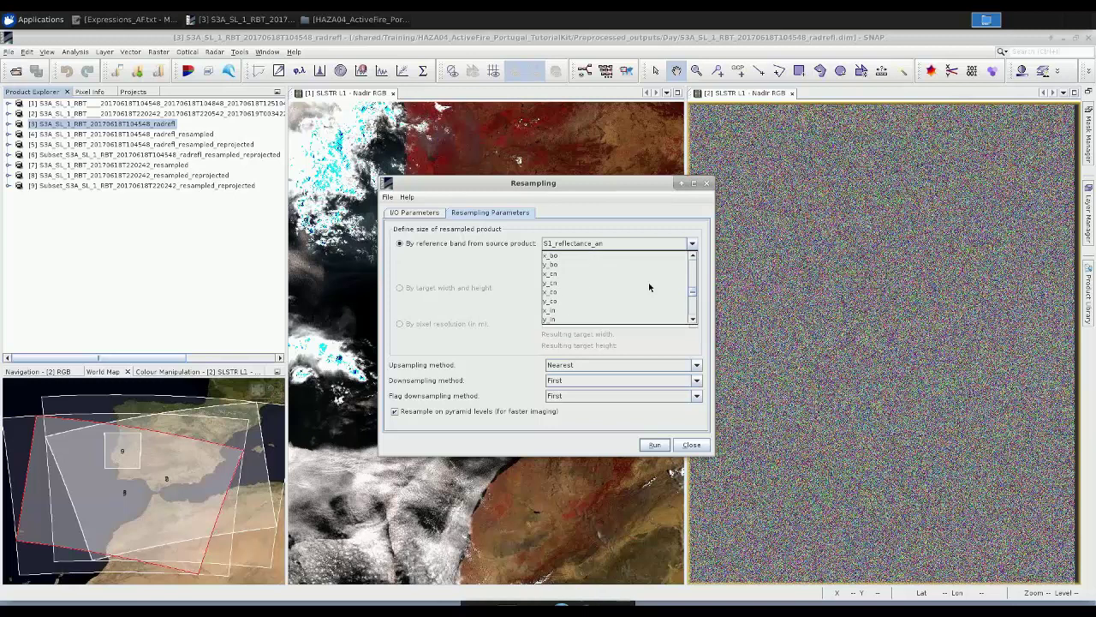
scroll(648, 282, "down", 3)
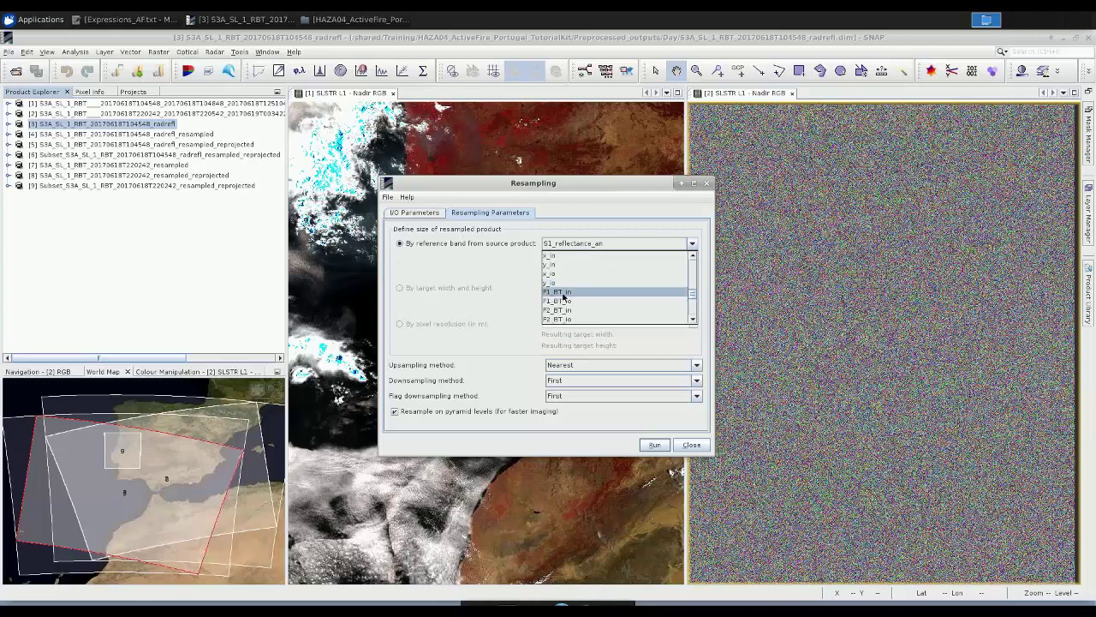
left_click(557, 293)
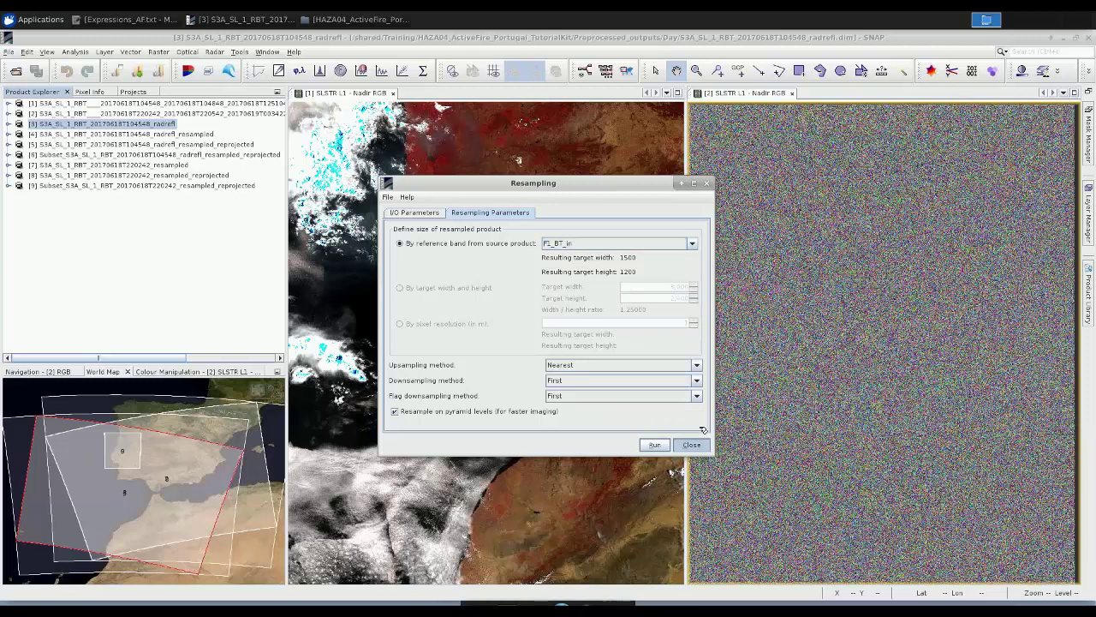
left_click(691, 444)
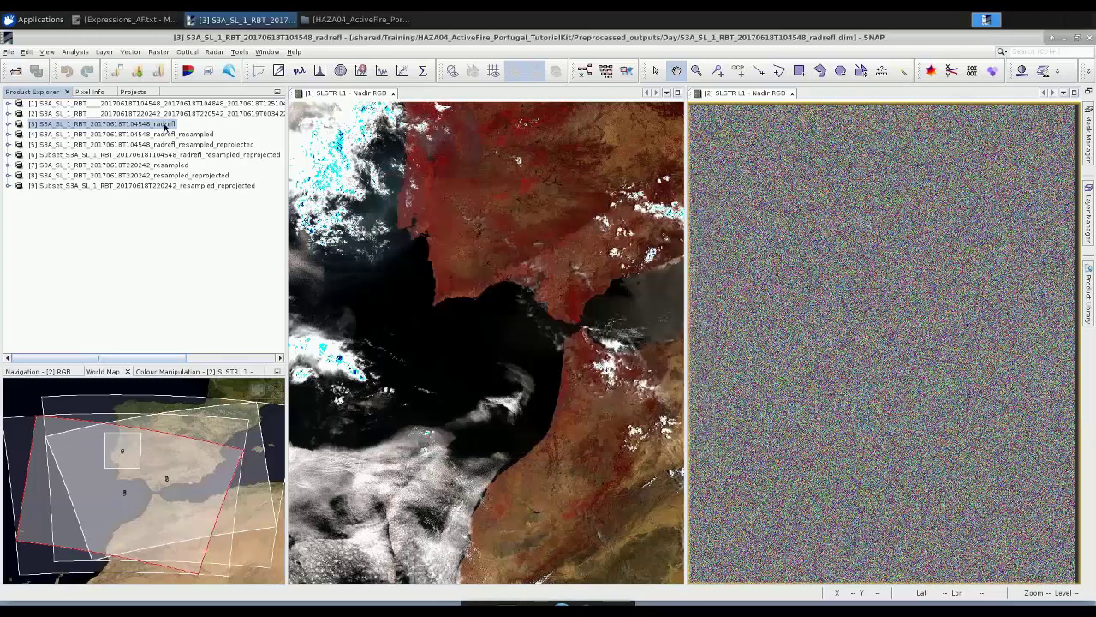
Step: Open the Reprojection processor for S3A_SL_1_RBT_20170618T104548_radrefl_resampled, disable saving to file, and show the reprojection parameters
left_click(7, 135)
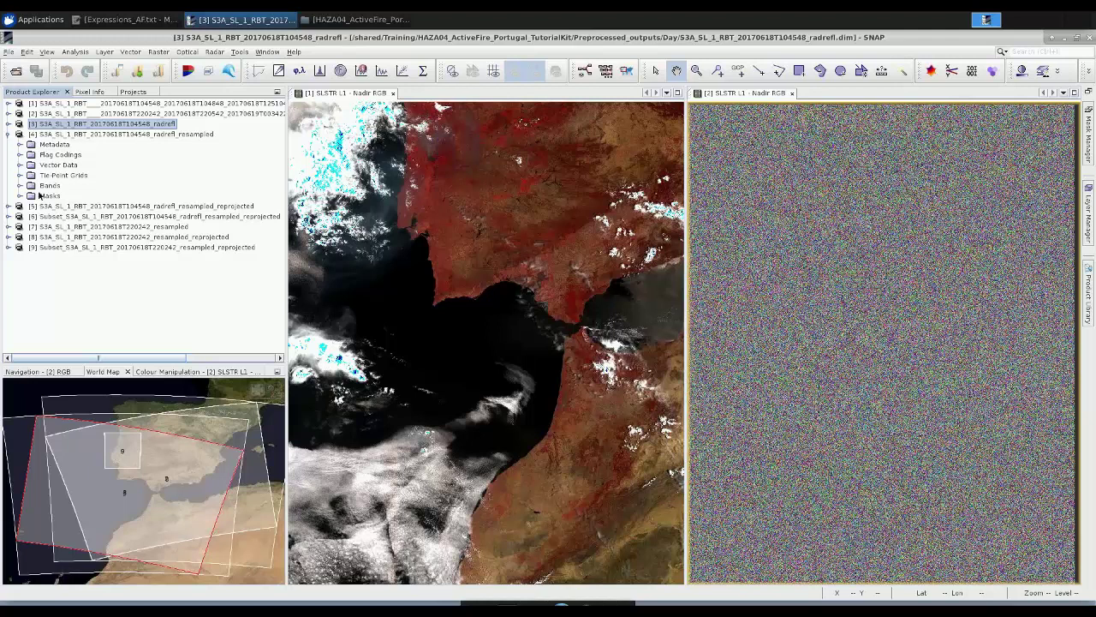
left_click(72, 135)
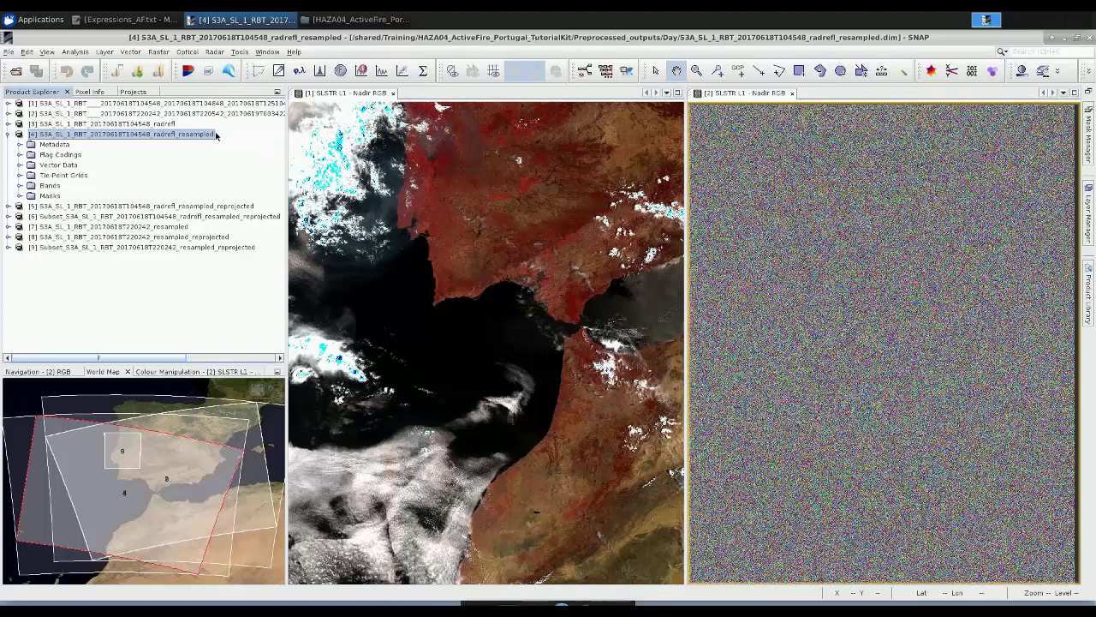
left_click(159, 53)
mouse_move(257, 130)
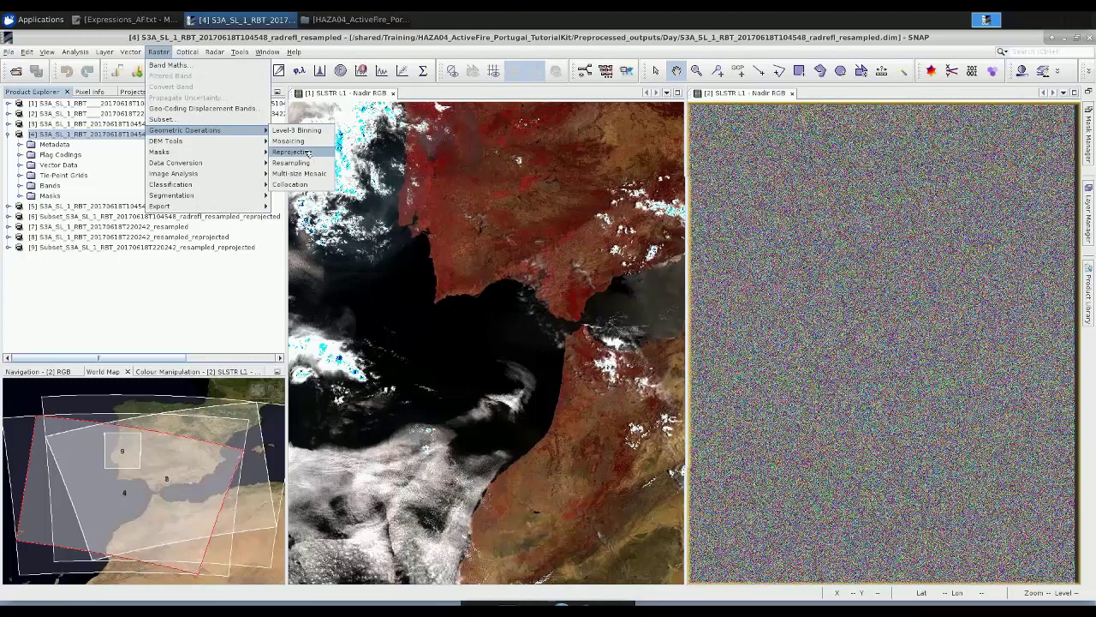
left_click(291, 152)
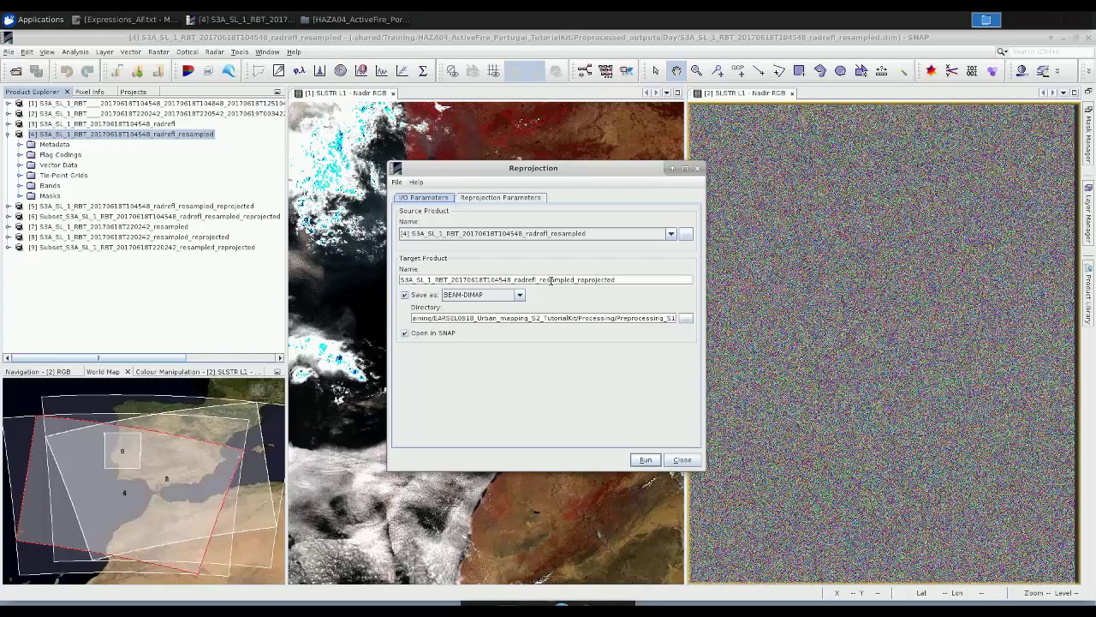
left_click(405, 295)
left_click(491, 198)
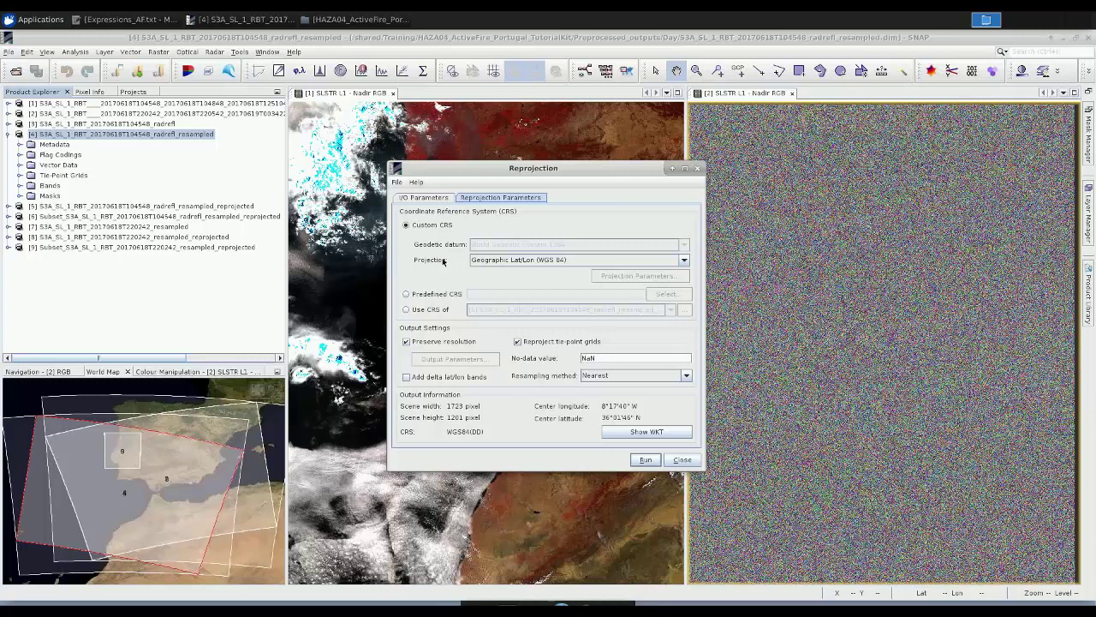
Step: Set the custom CRS projection to UTM / WGS 84 (Automatic)
left_click(527, 260)
scroll(529, 276, "down", 3)
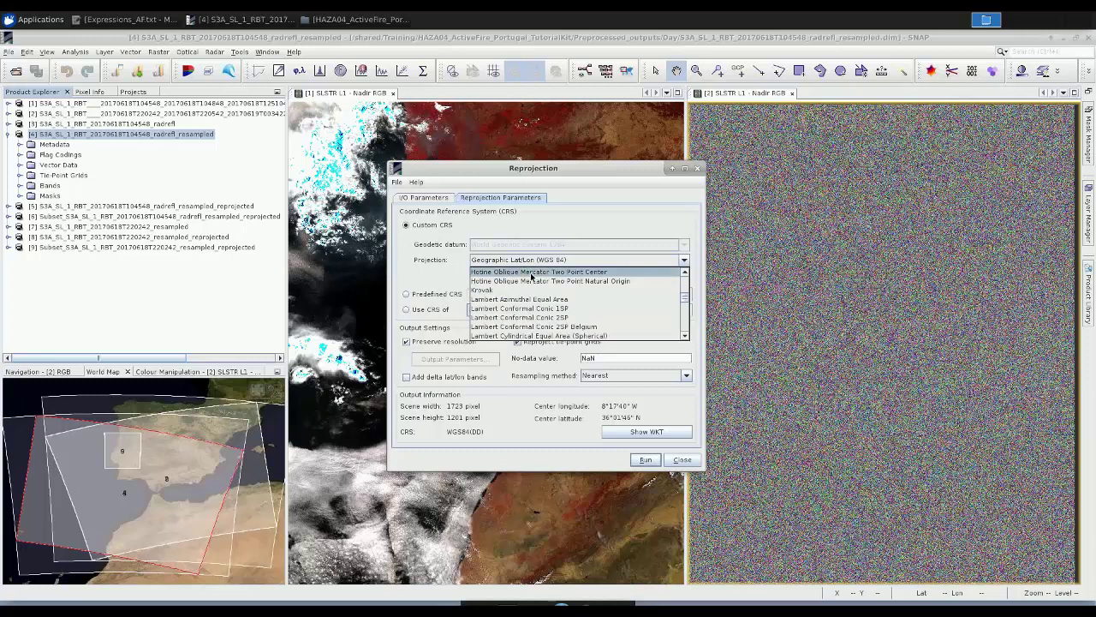
scroll(531, 276, "down", 6)
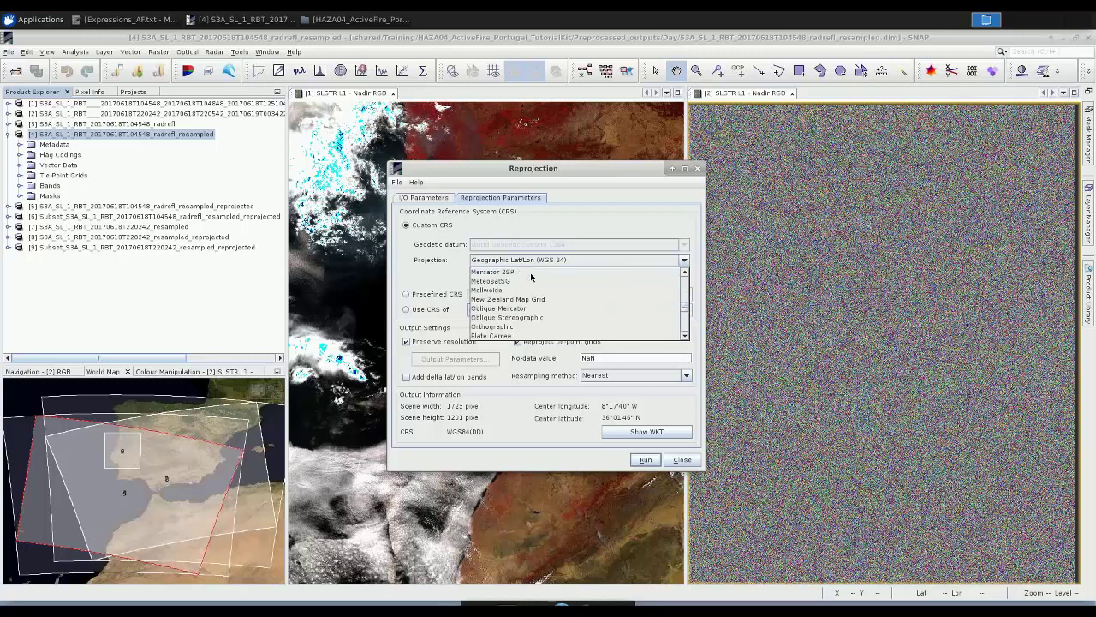
scroll(529, 295, "down", 1)
scroll(529, 301, "up", 1)
scroll(529, 301, "down", 3)
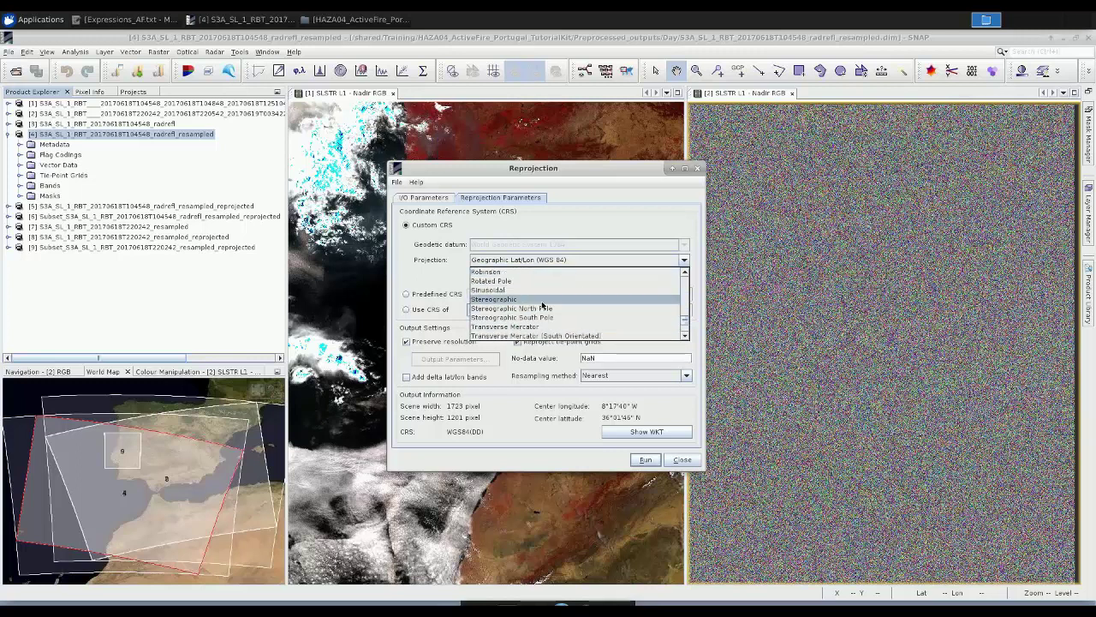
scroll(551, 306, "down", 3)
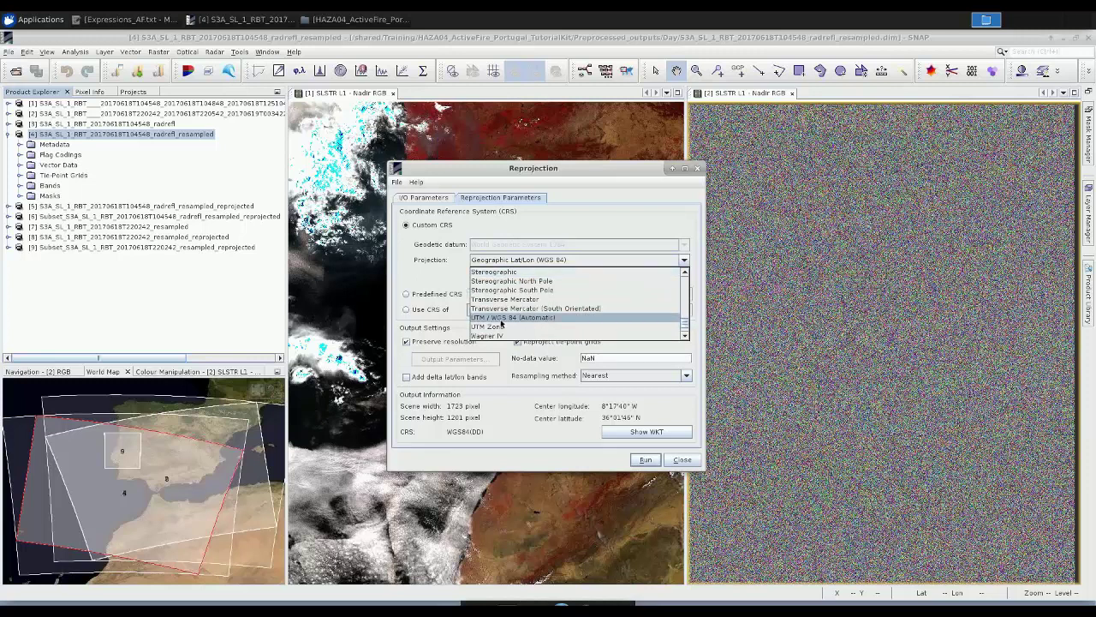
left_click(504, 322)
Step: Set the projection to UTM Zone with zone 29, northern hemisphere, and close the Reprojection processor without running it
left_click(685, 261)
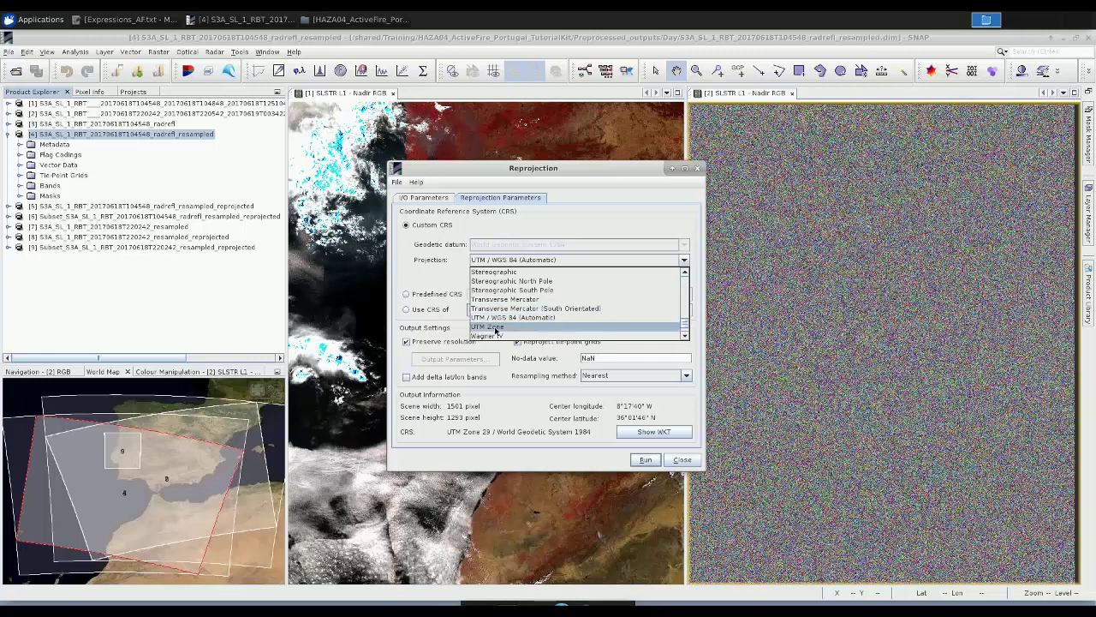
left_click(497, 331)
left_click(655, 276)
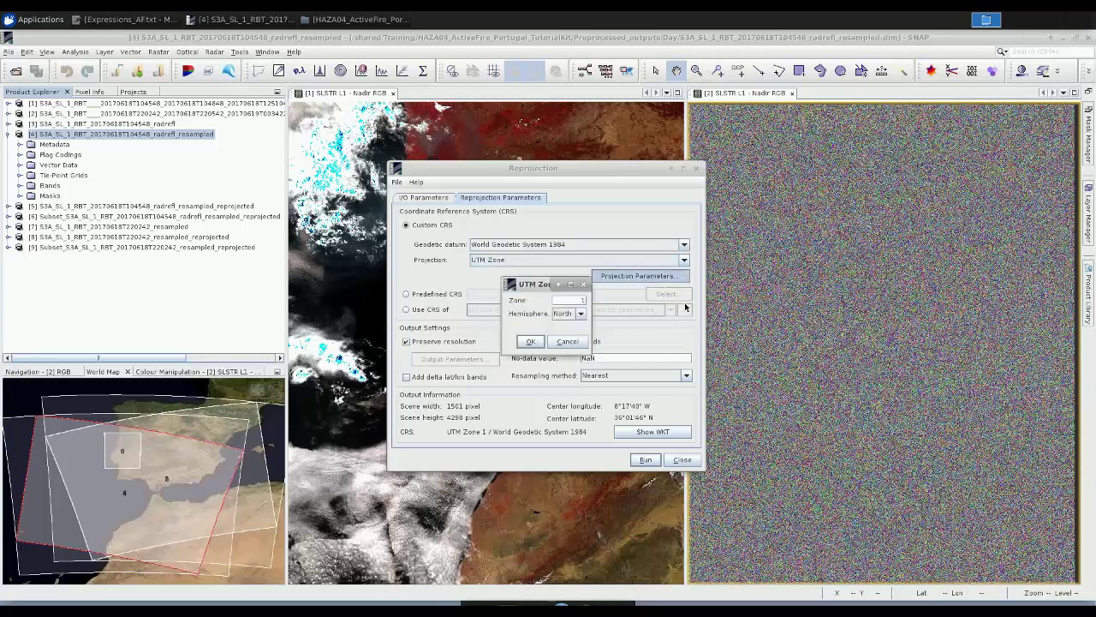
key("BackSpace")
type("29")
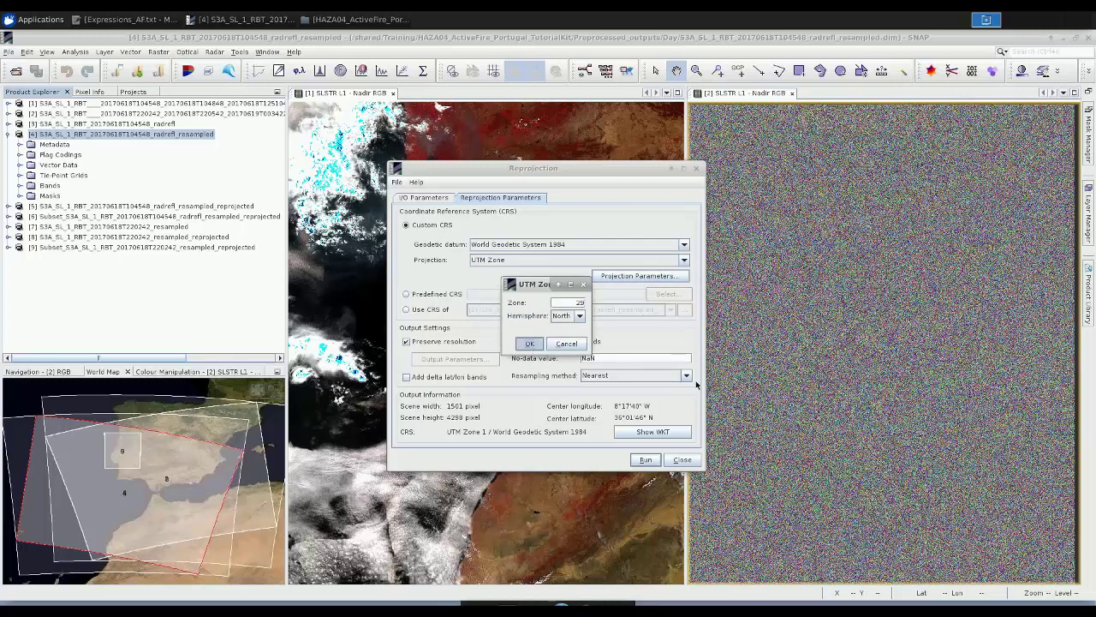
key("Return")
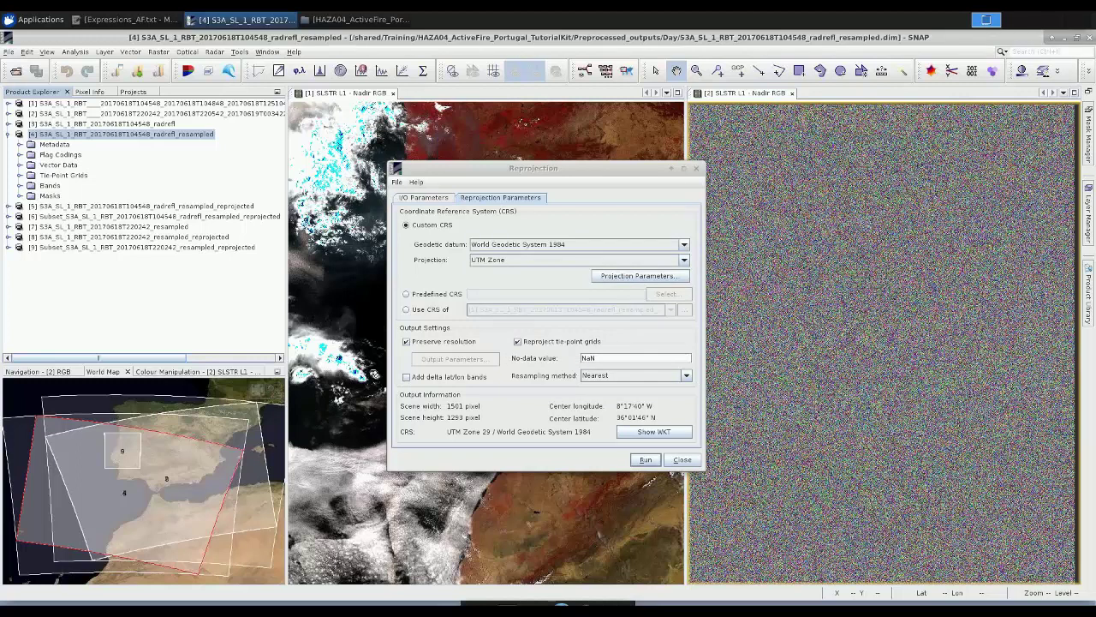
left_click(692, 463)
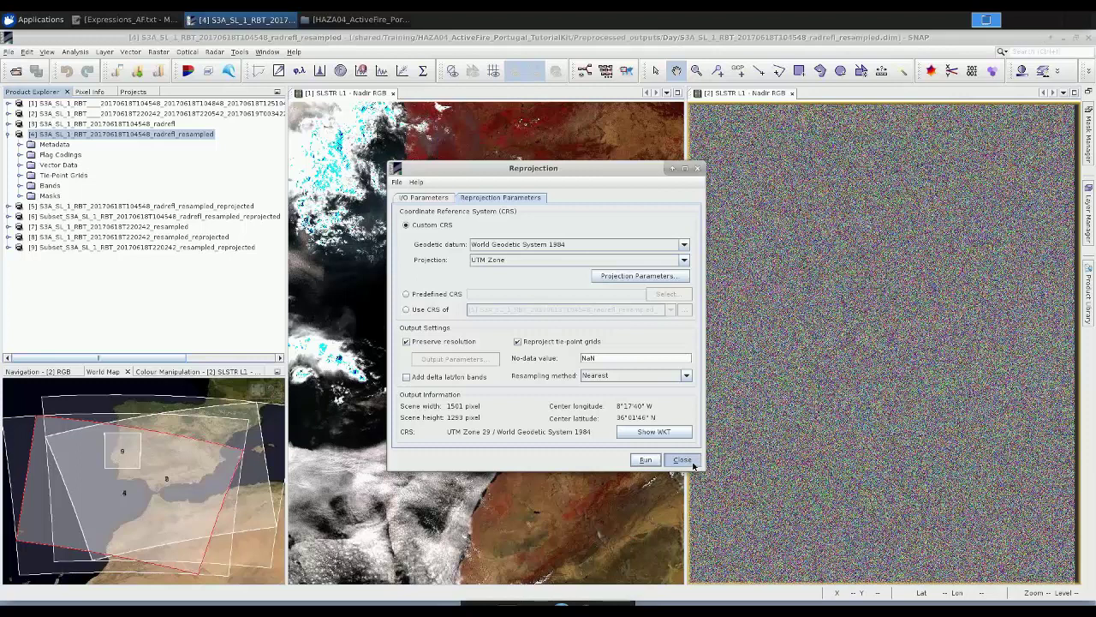
Step: Expand the radrefl_resampled_reprojected product and keep only the daytime Nadir RGB view open, zoomed to its full extent
left_click(8, 134)
left_click(8, 144)
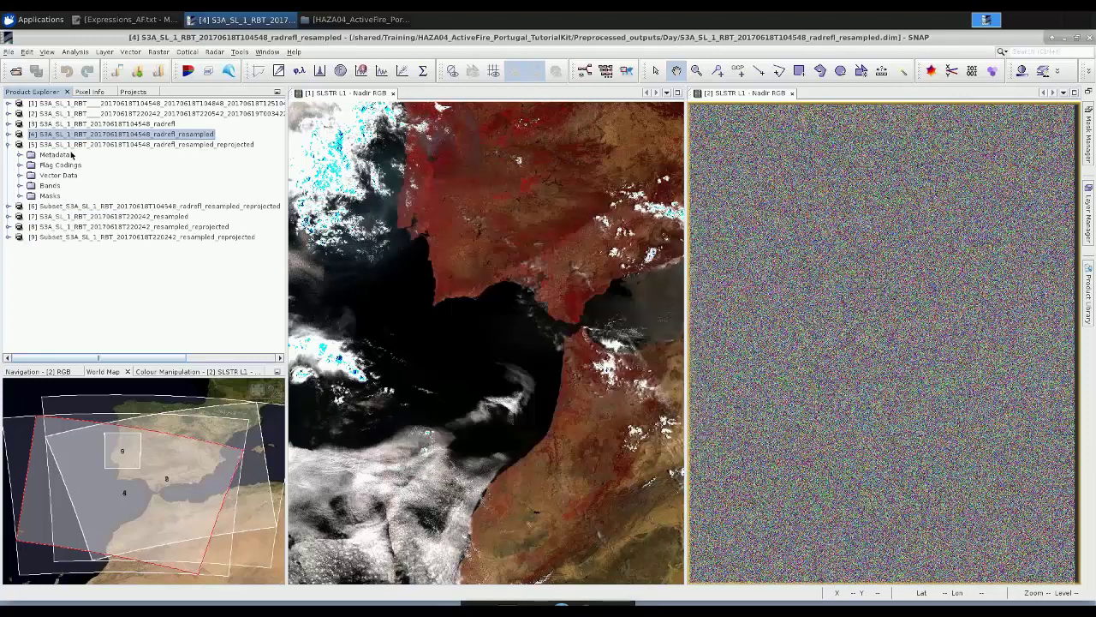
left_click(75, 374)
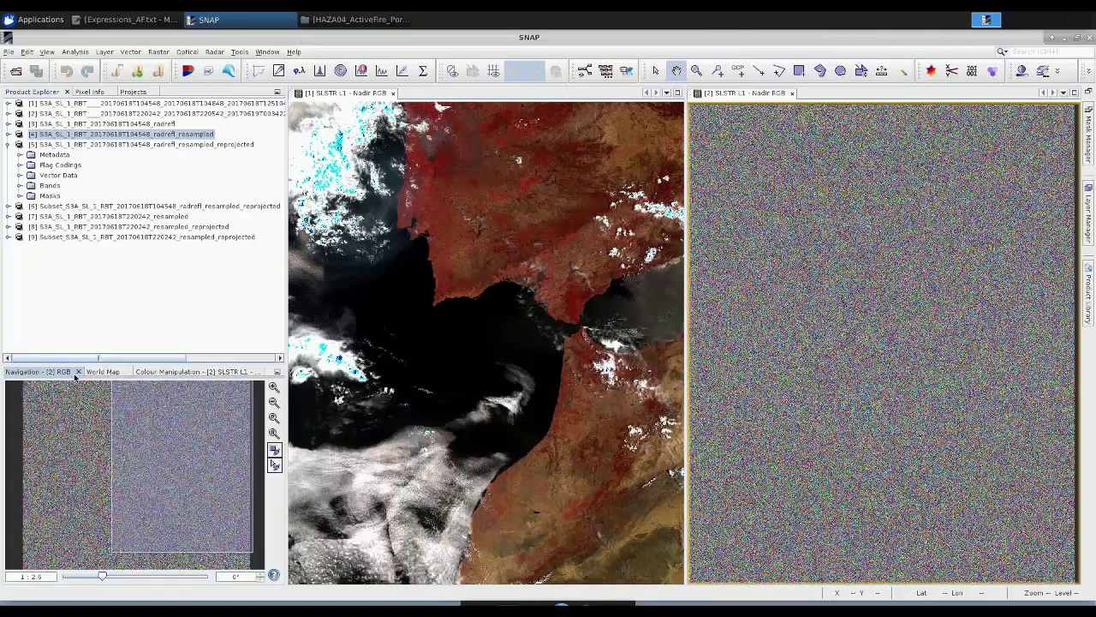
left_click(793, 94)
left_click(274, 432)
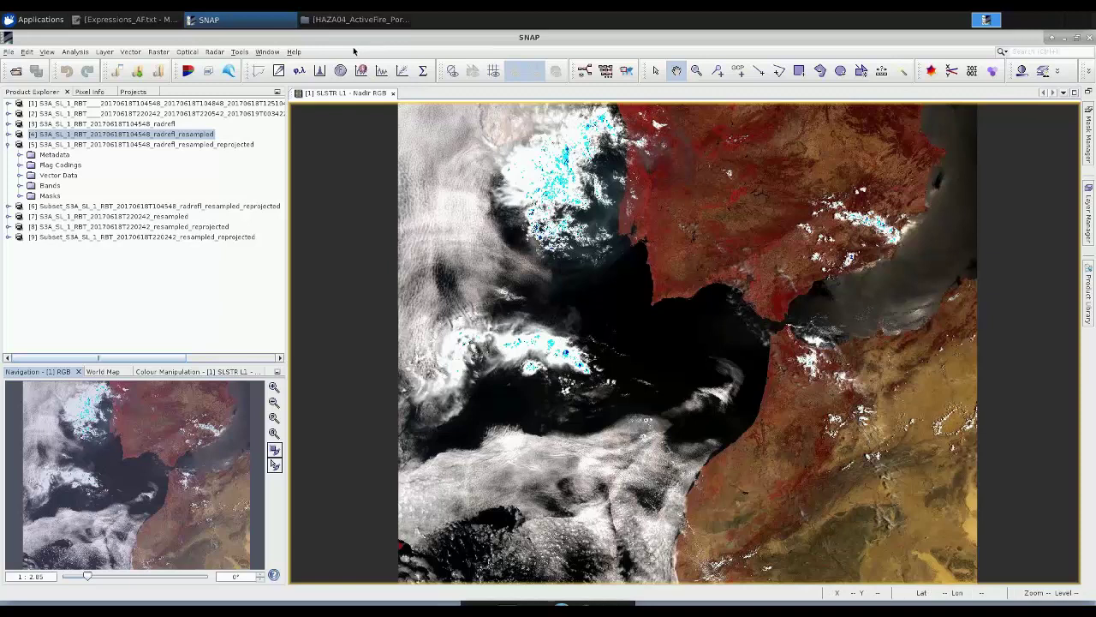
Step: Open the product subset settings for S3A_SL_1_RBT_20170618T104548_radrefl_resampled_reprojected and enlarge the dialog
left_click(153, 145)
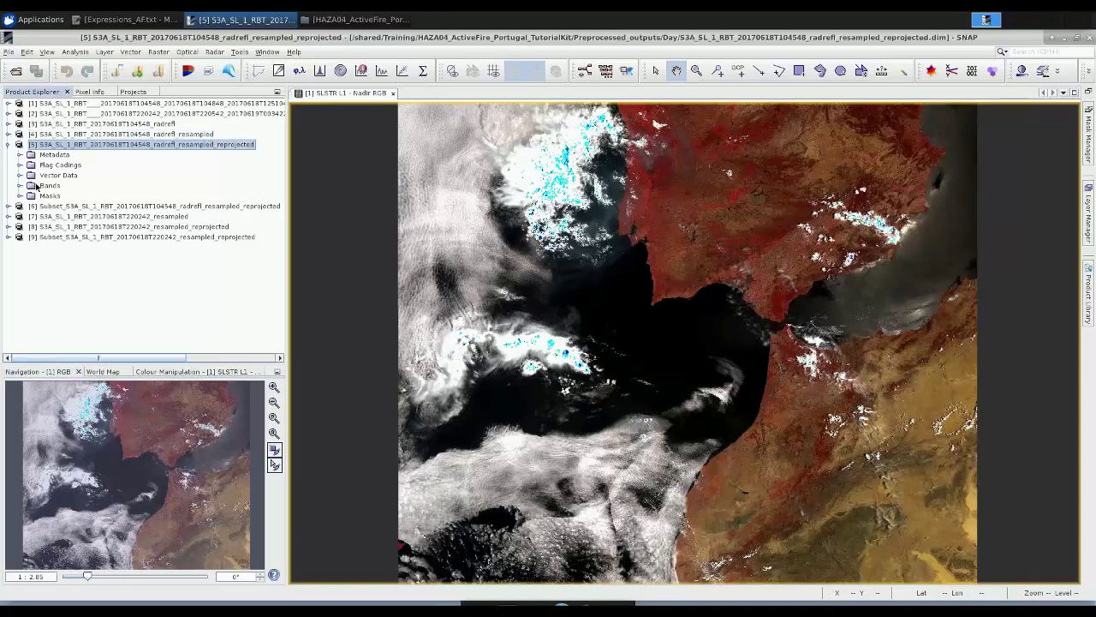
left_click(158, 52)
left_click(161, 119)
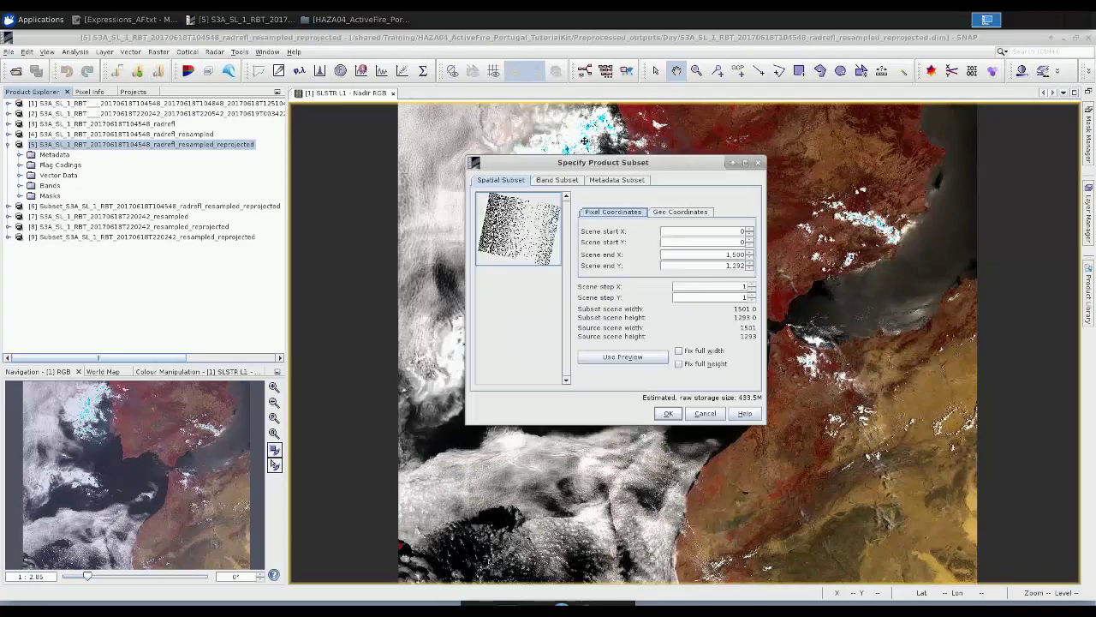
left_click_drag(775, 417, 783, 396)
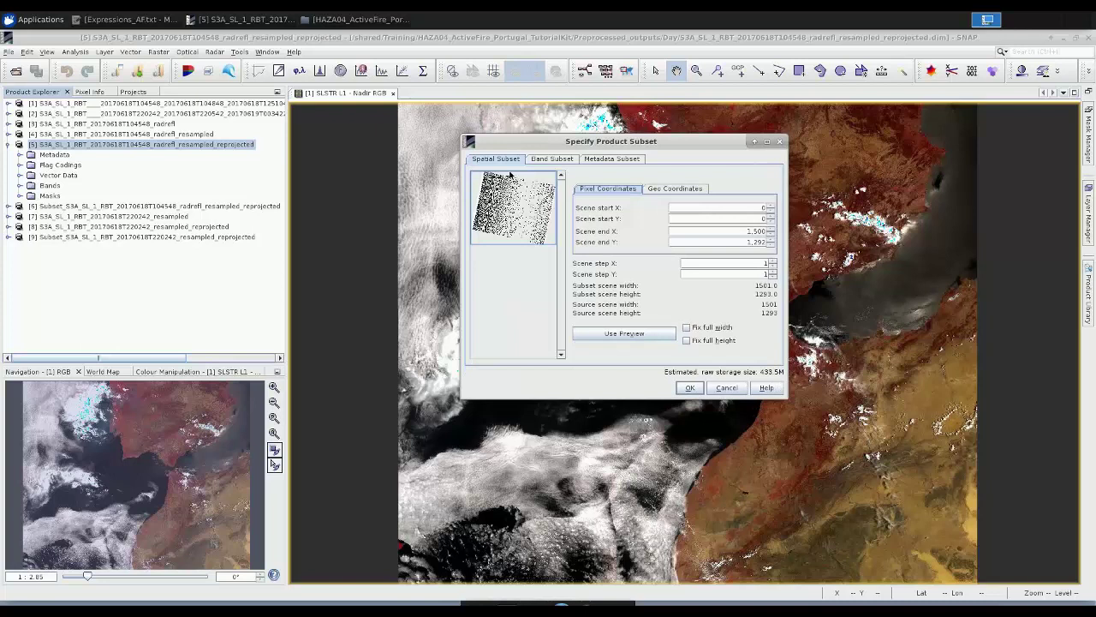
Step: Try to narrow the spatial subset by resizing the region frame on the preview, and restore the full extent
mouse_move(511, 176)
left_mouse_down()
mouse_move(517, 206)
mouse_move(511, 194)
left_mouse_up()
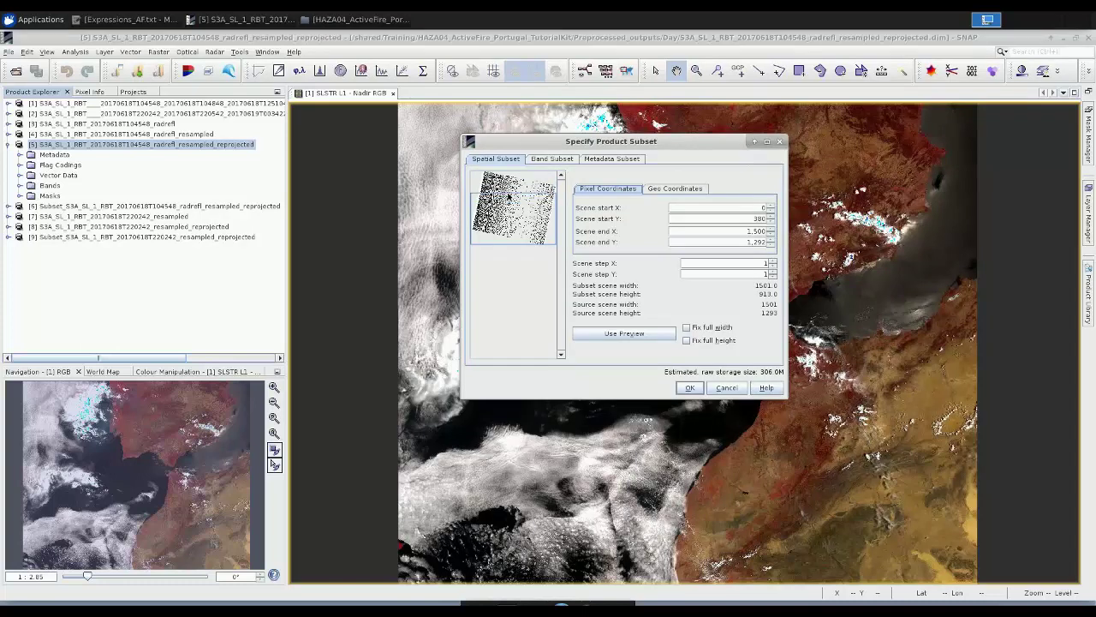
left_click_drag(555, 222, 509, 260)
left_click_drag(553, 224, 525, 171)
Step: Define the spatial subset by geographic coordinates and set its north latitude bound to 41
left_click(673, 192)
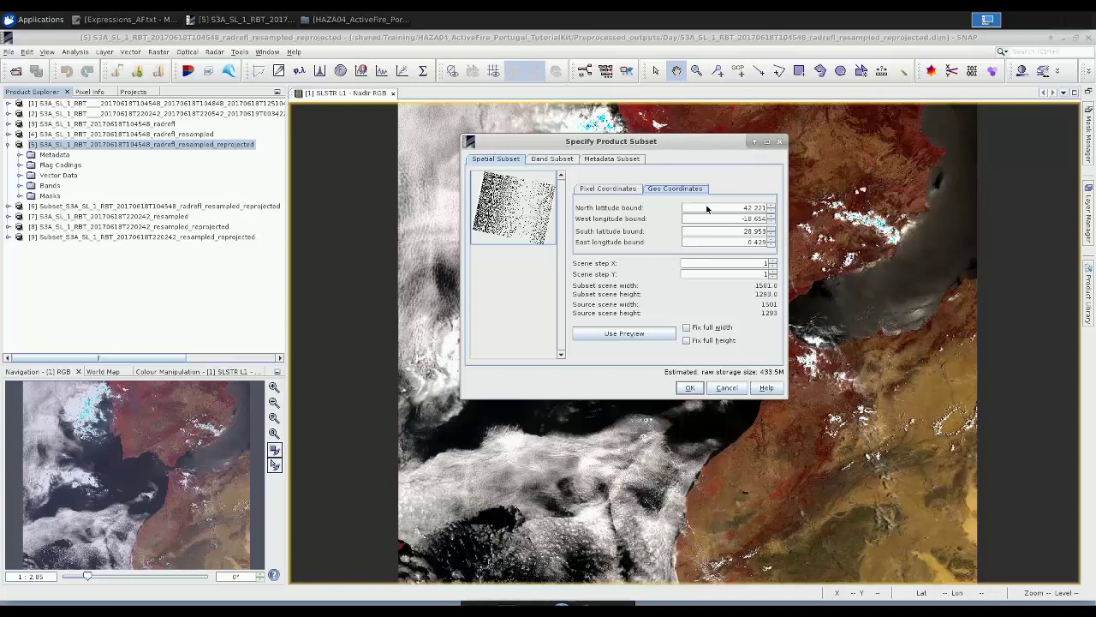
left_click_drag(739, 207, 778, 211)
left_click_drag(723, 206, 781, 209)
type("41")
key("Tab")
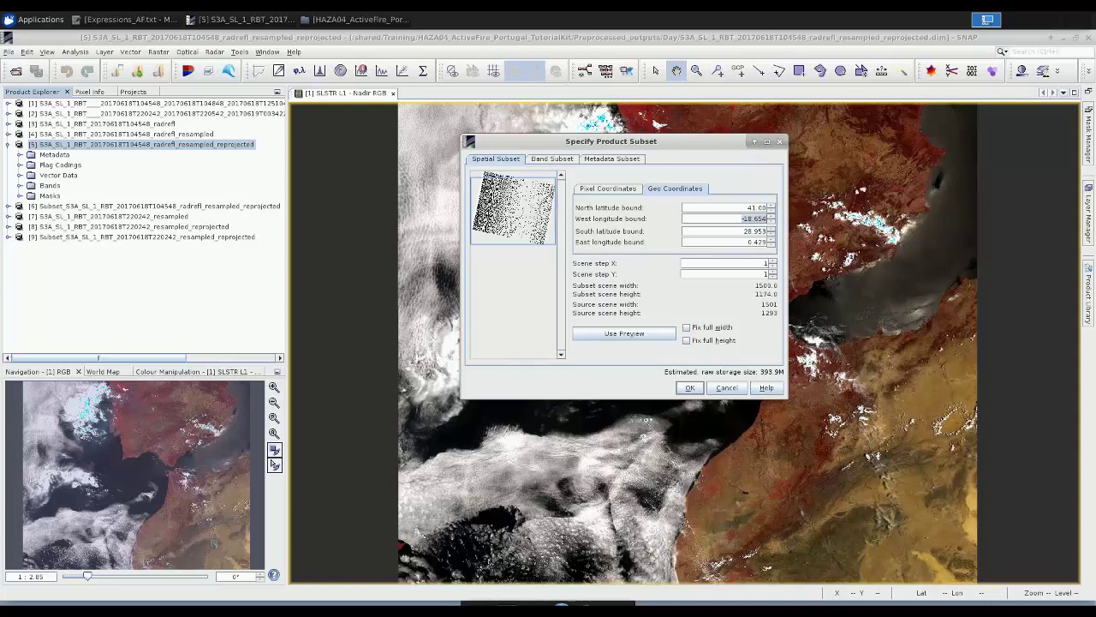
Step: Set the subset's west longitude bound to -10, south latitude to 38 and east longitude to -7, and dismiss the settings without creating the subset
type("-100")
key("BackSpace")
key("Tab")
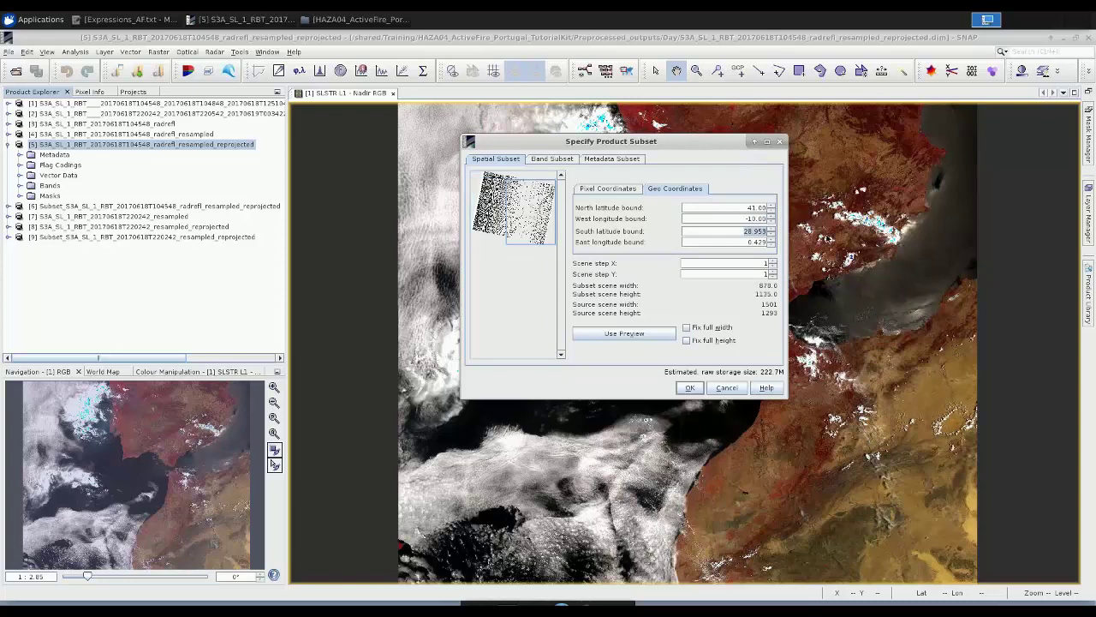
type("38")
left_click(741, 241)
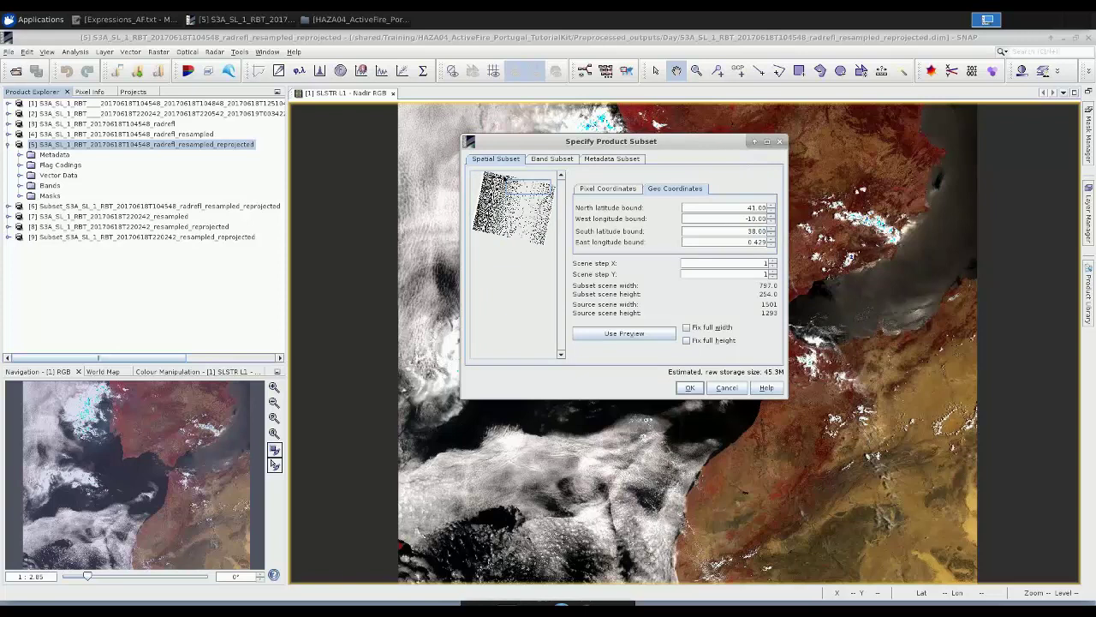
left_click_drag(733, 241, 791, 243)
type("-7")
left_click(742, 229)
left_click(483, 143)
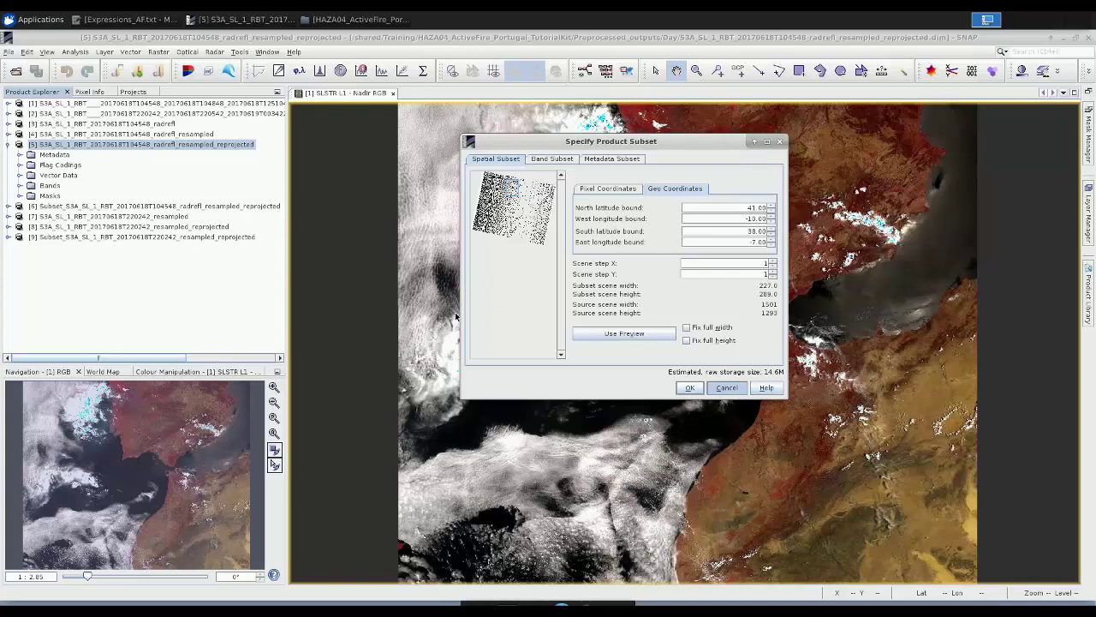
key("Escape")
Step: Collapse the S3A_SL_1_RBT_20170618T104548_radrefl_resampled_reprojected product and close the SLSTR L1 Nadir RGB view
right_click(195, 208)
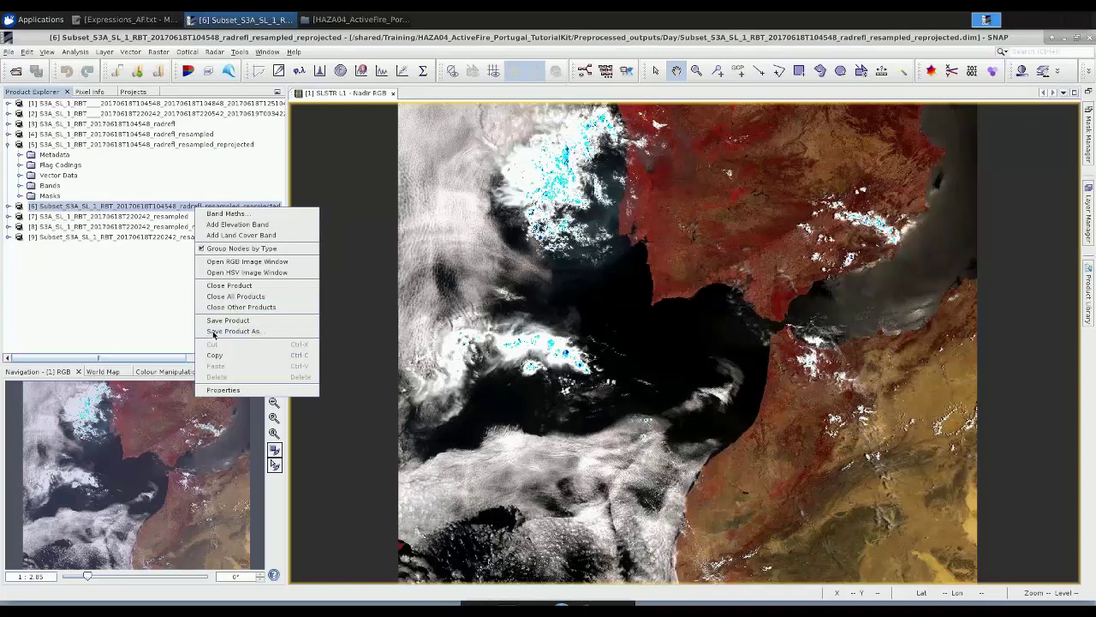
left_click(112, 316)
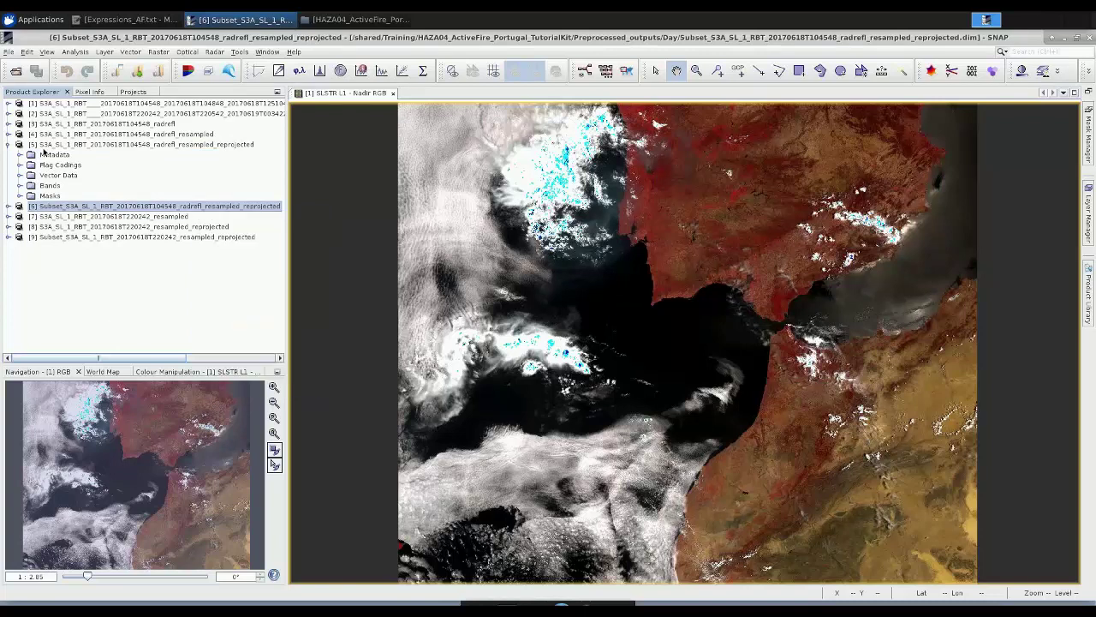
left_click(8, 144)
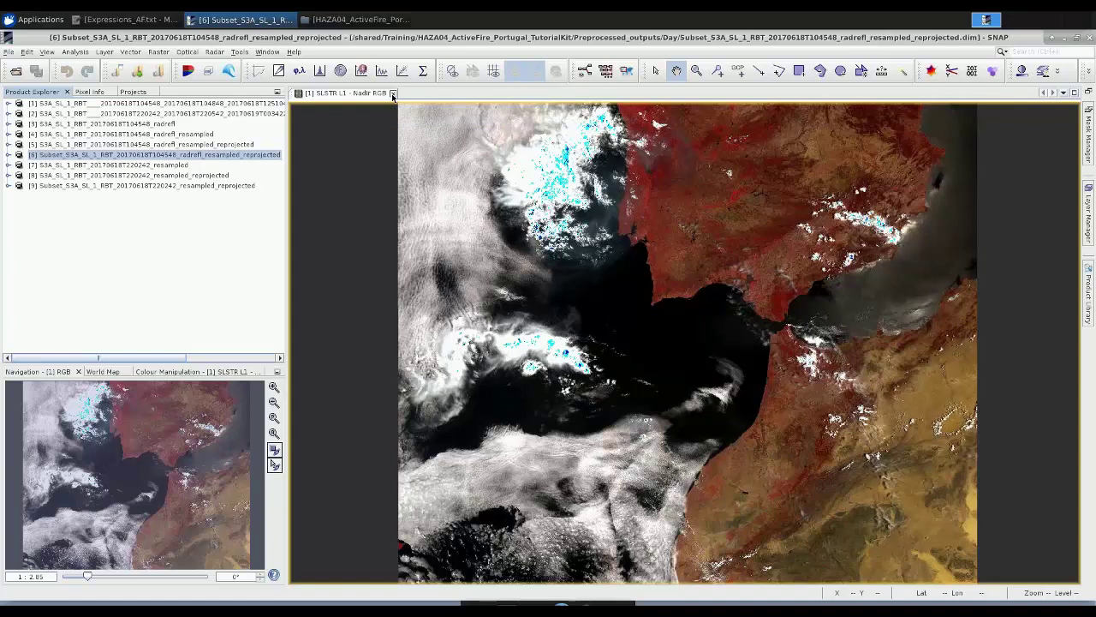
left_click(392, 94)
Step: Open an RGB image of the daytime subset product with S3_reflectance_an as red, S2_reflectance_an as green and S1_reflectance_an as blue
right_click(101, 158)
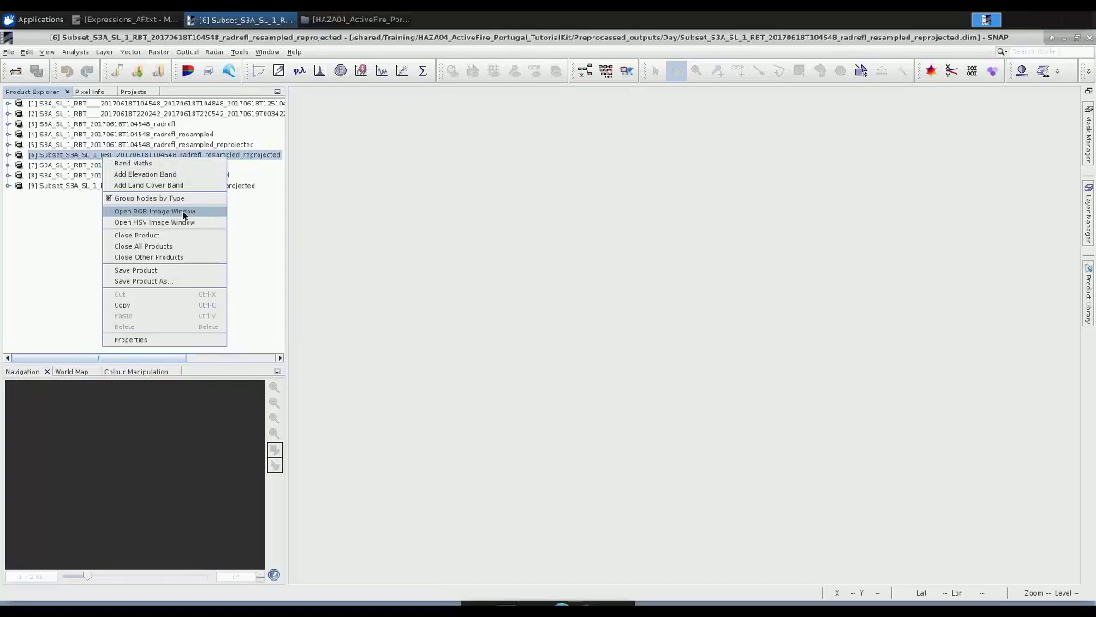
key("Return")
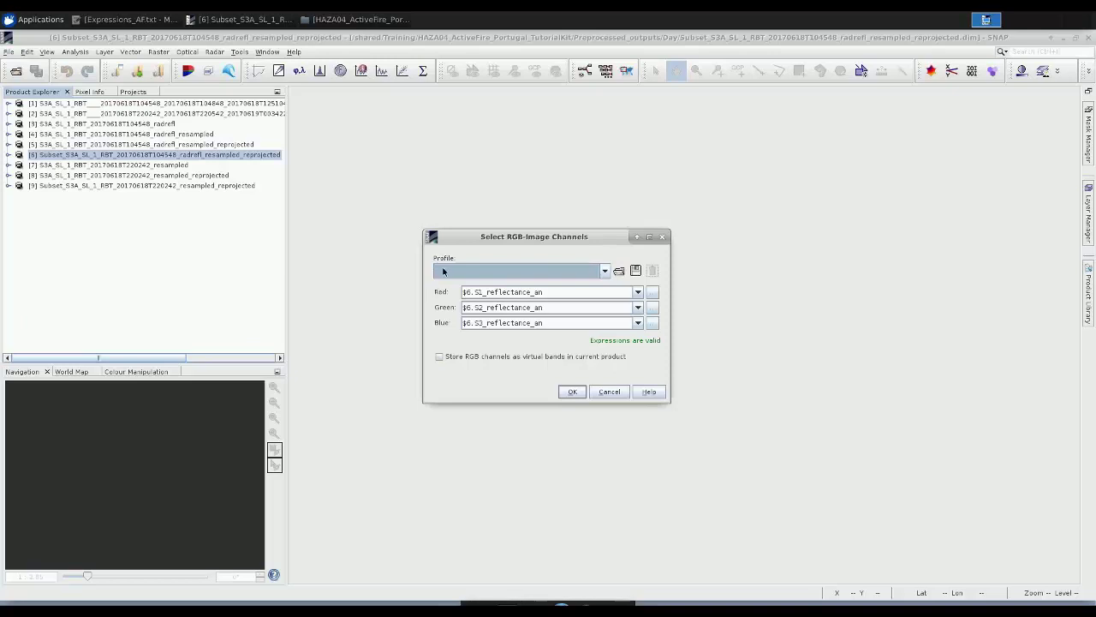
left_click(606, 272)
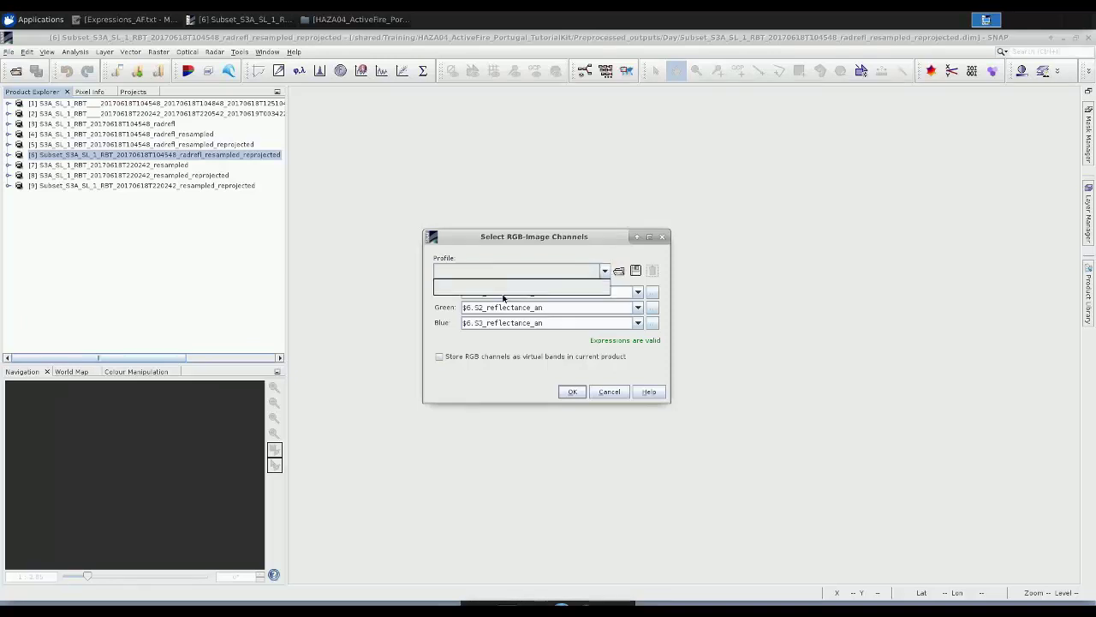
left_click(605, 273)
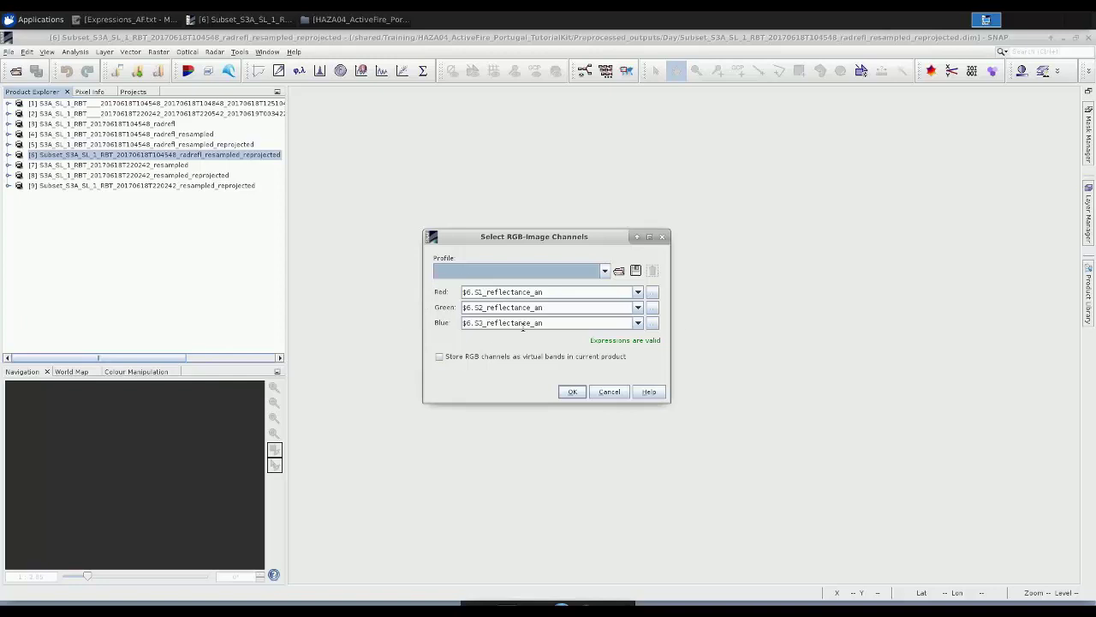
left_click(638, 292)
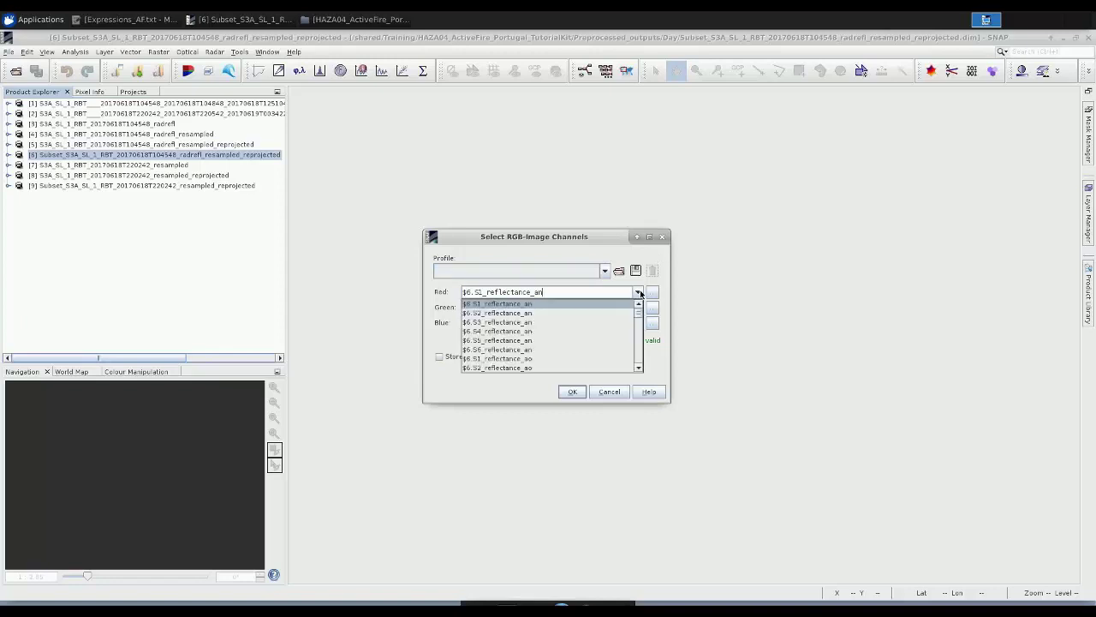
left_click(546, 323)
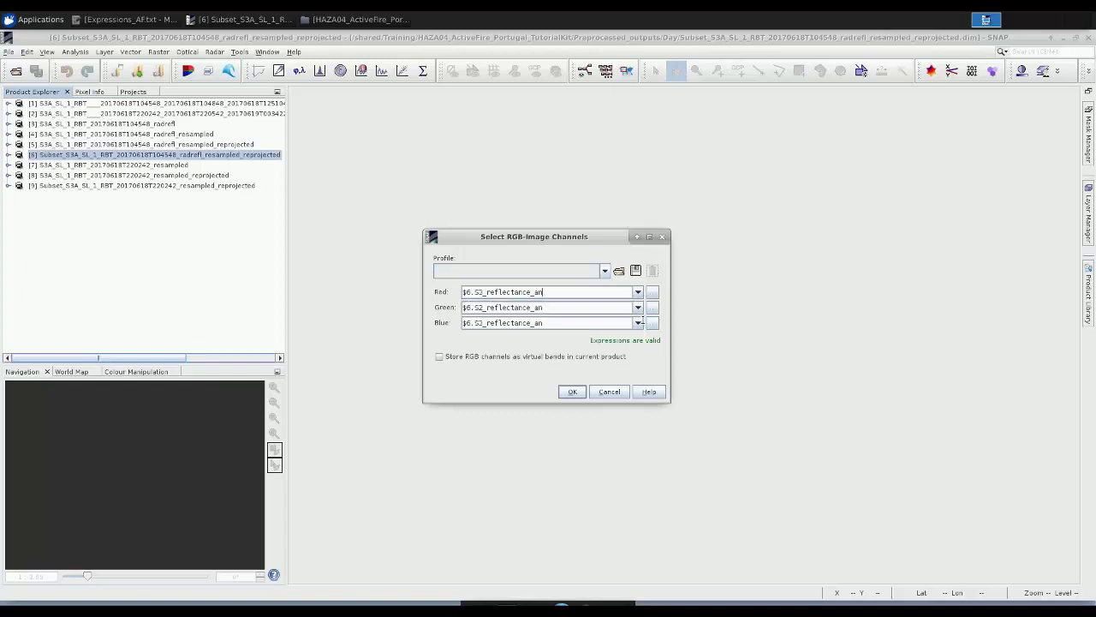
left_click(638, 322)
scroll(554, 345, "up", 2)
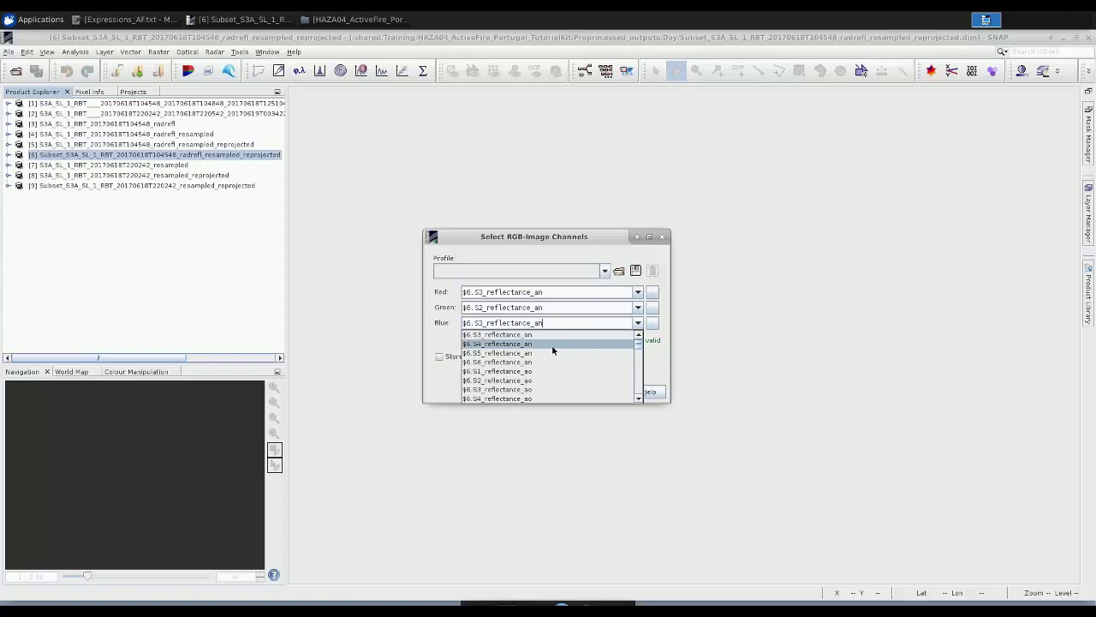
left_click(573, 334)
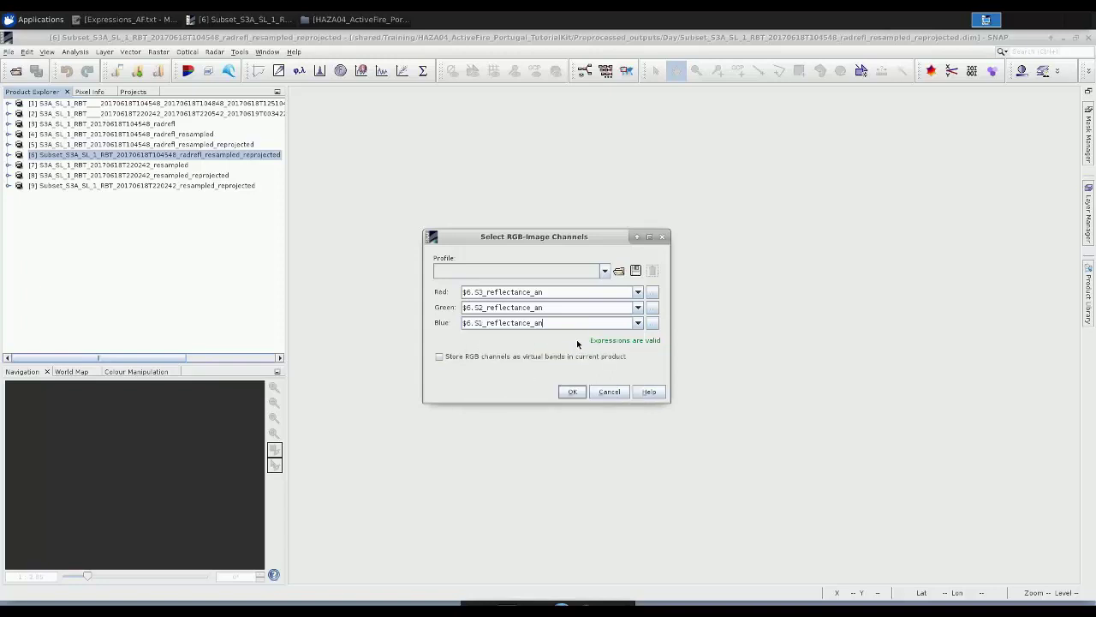
left_click(573, 393)
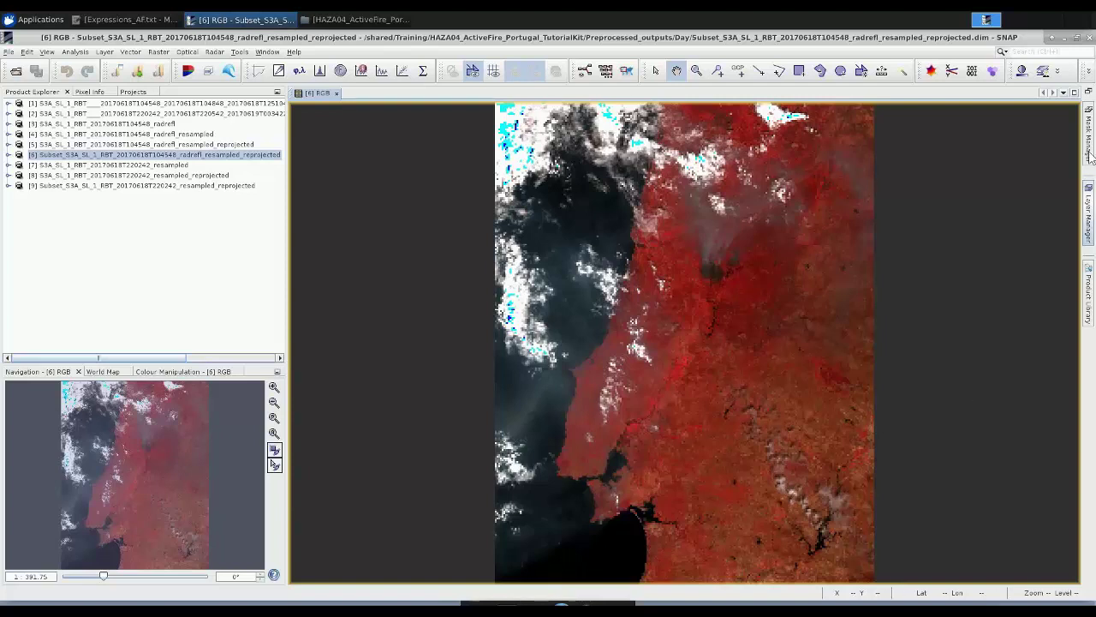
Step: Switch to the webinar slides in PowerPoint and present the Cloud Mask - DAY slide full screen
key("Escape")
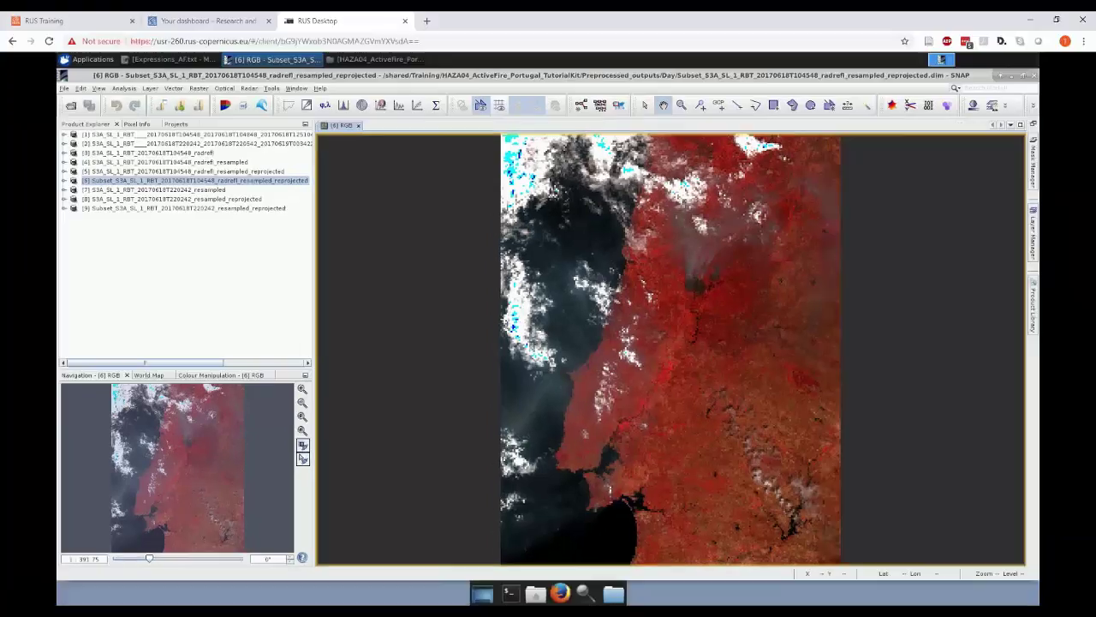
key("alt+Tab")
scroll(83, 343, "down", 10)
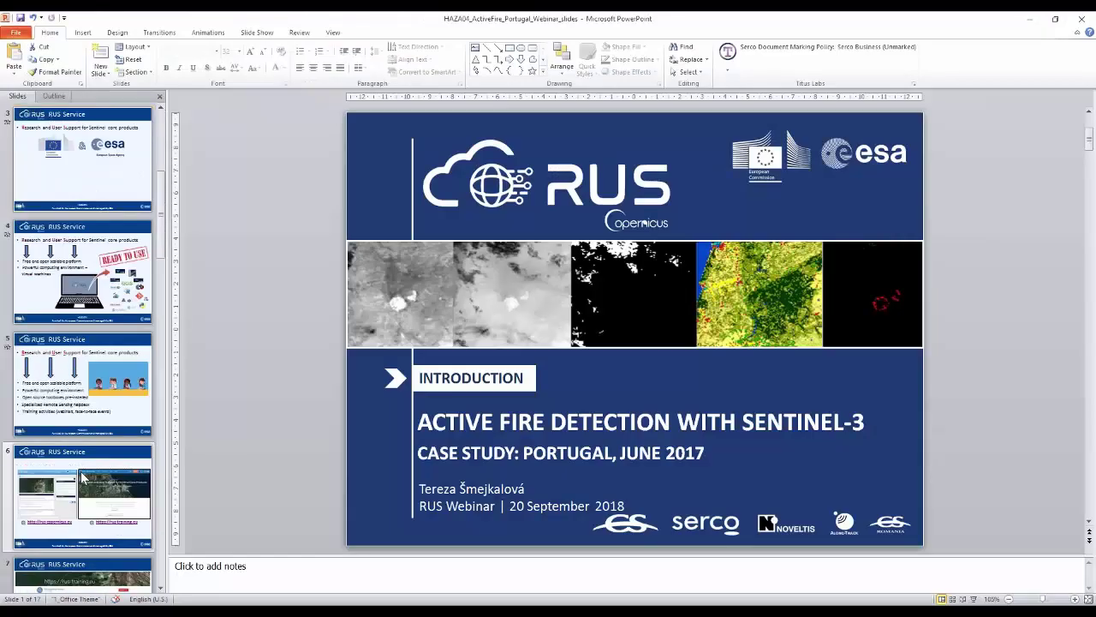
left_click(83, 274)
left_click(975, 599)
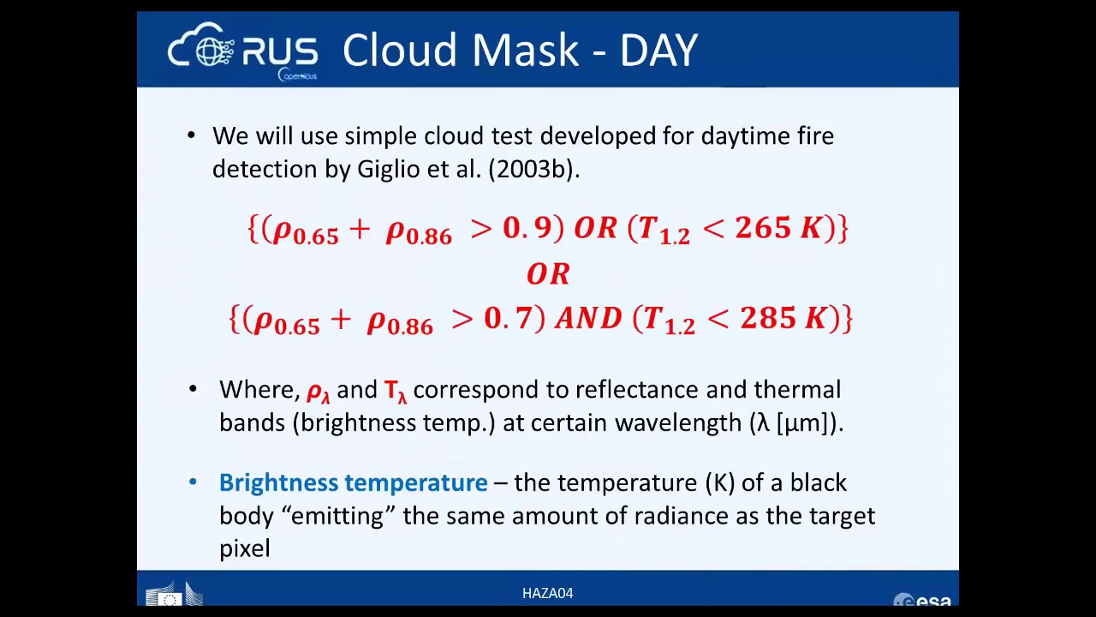
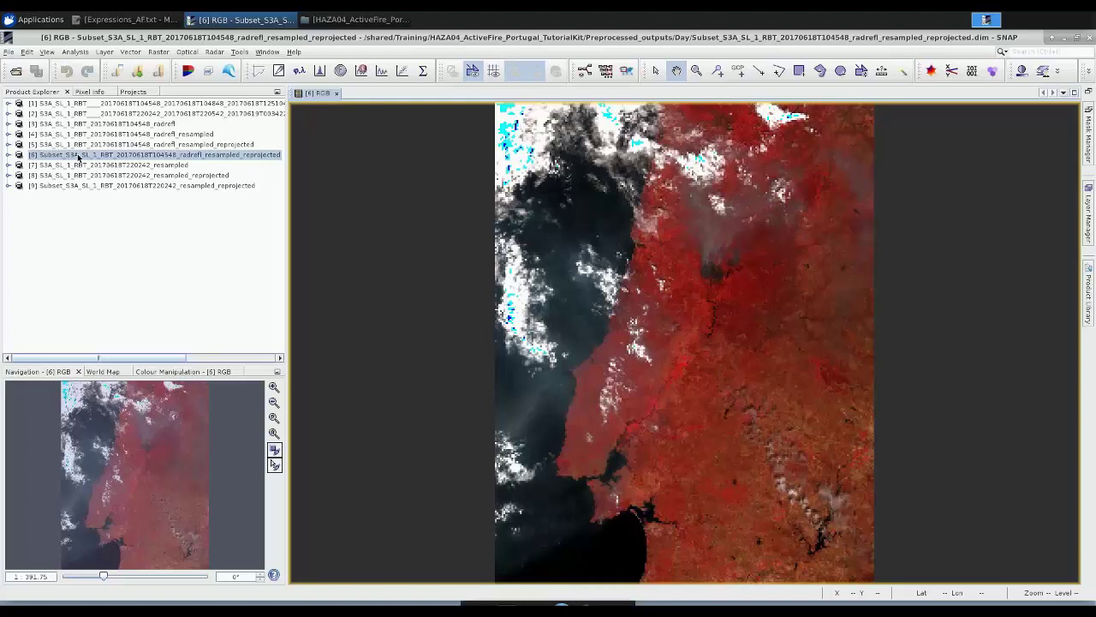
Step: Start a Band Maths band named cloud_mask in the daytime subset product in SNAP and make it non-virtual
right_click(78, 156)
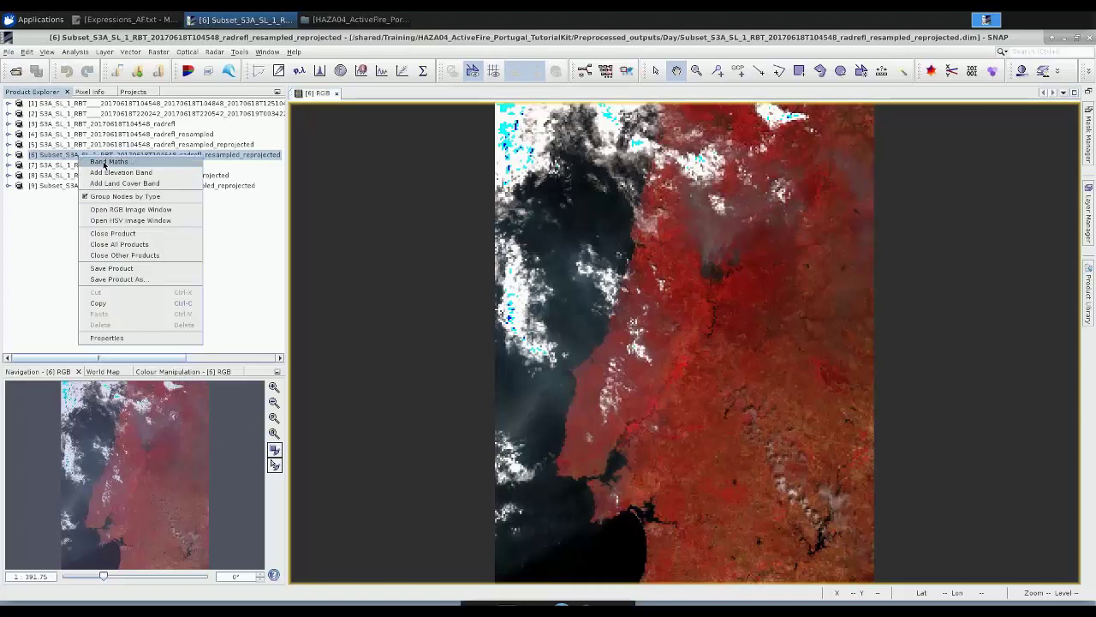
left_click(106, 162)
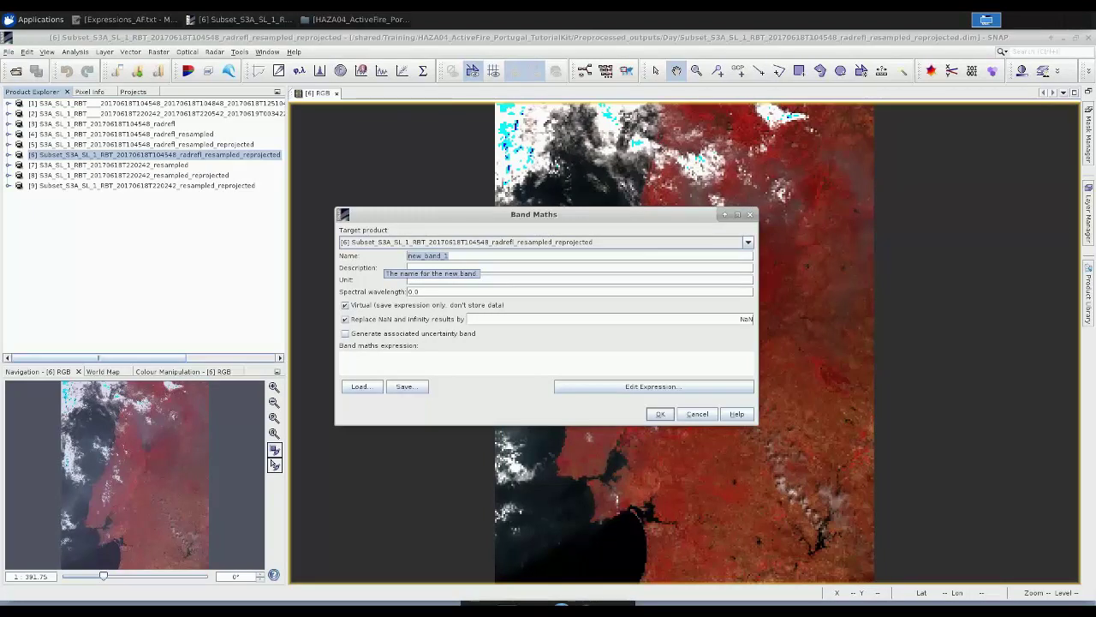
type("cloud_mask")
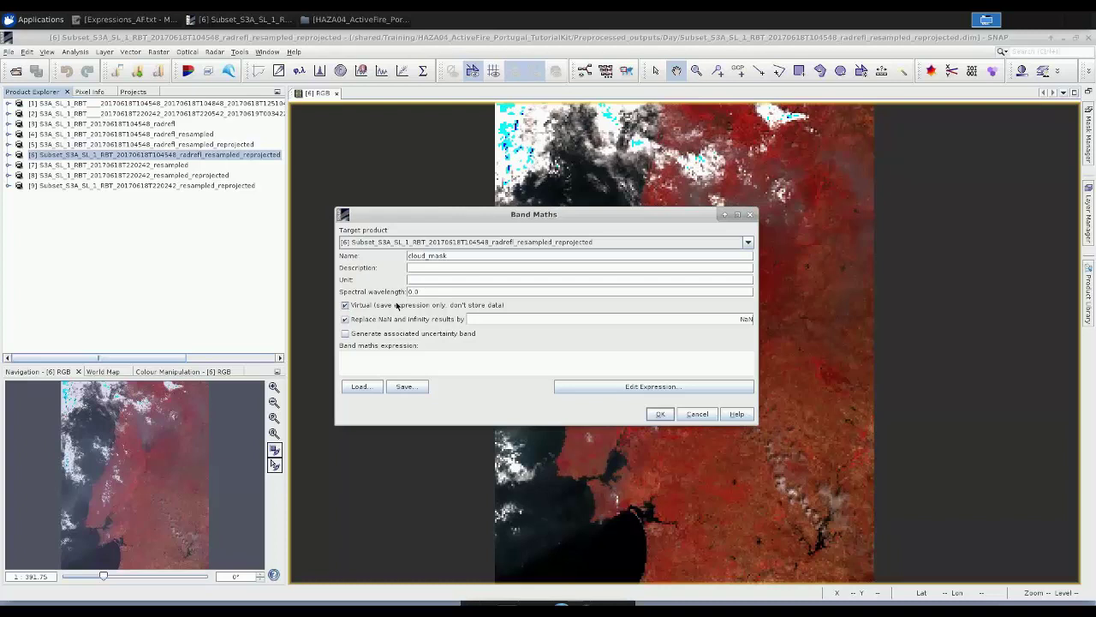
left_click(345, 306)
left_click(345, 306)
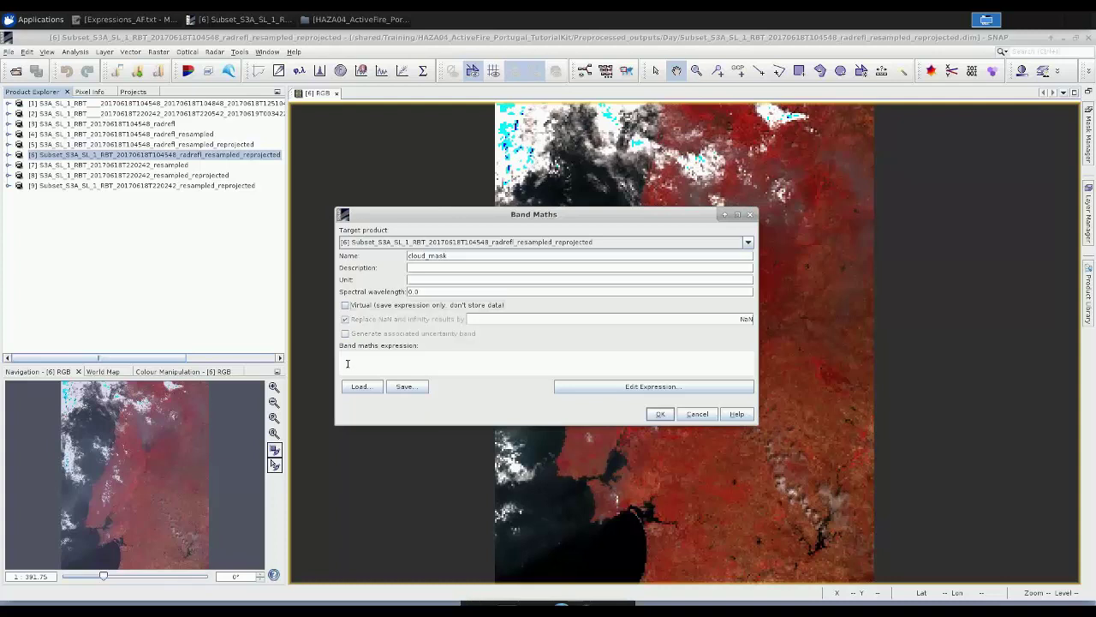
Step: Copy the day-time cloud mask expression from Expressions_AF.txt into the Band Maths expression editor for cloud_mask
left_click(644, 387)
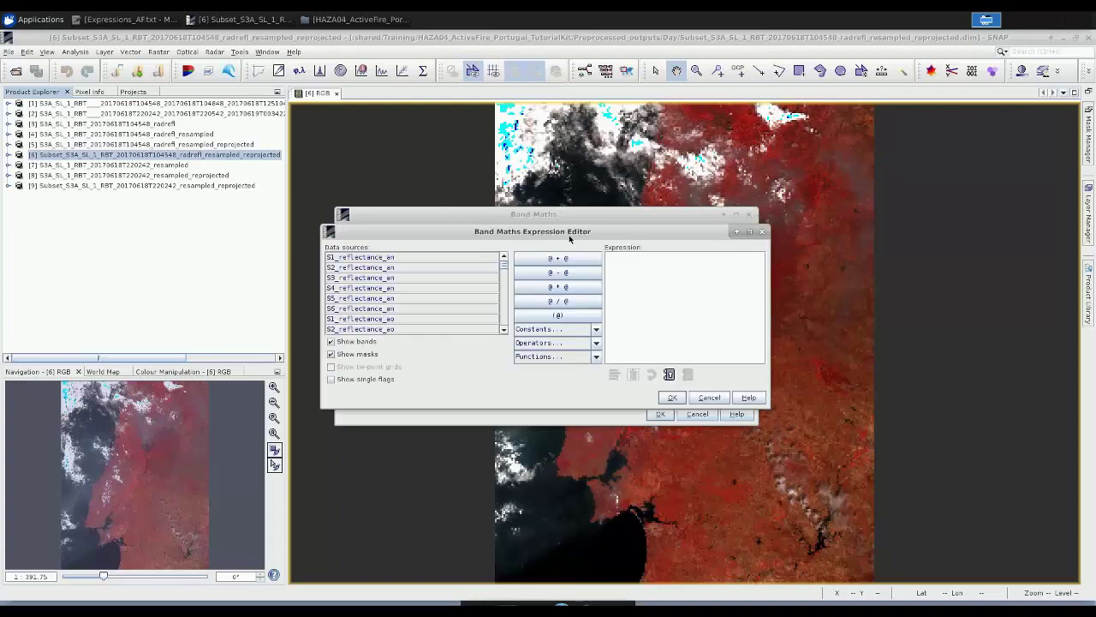
left_click_drag(545, 225, 536, 196)
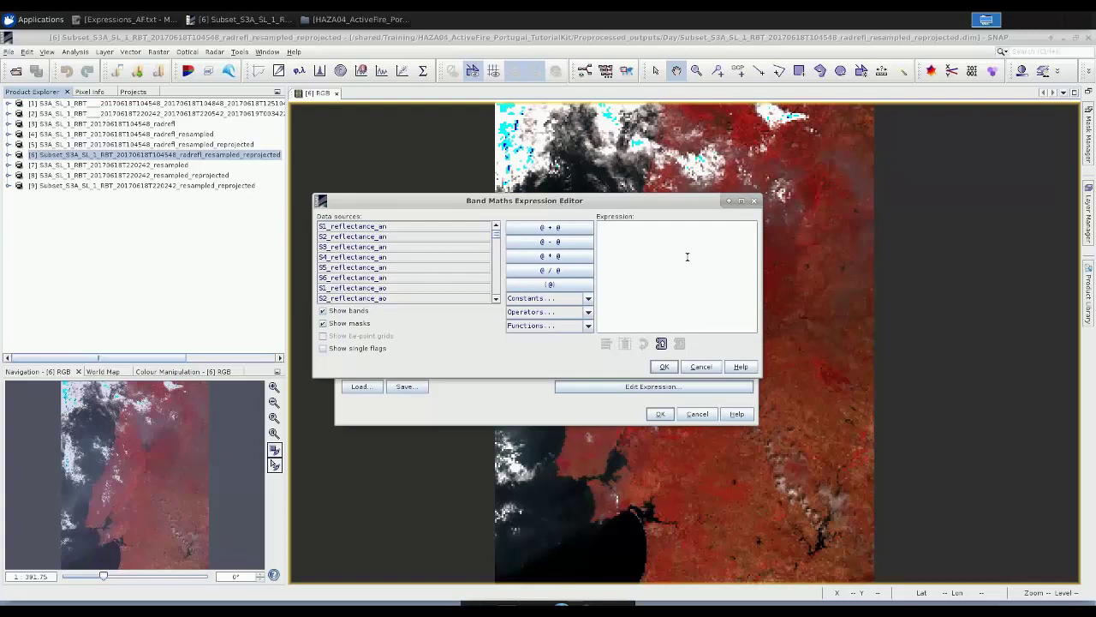
left_click(119, 19)
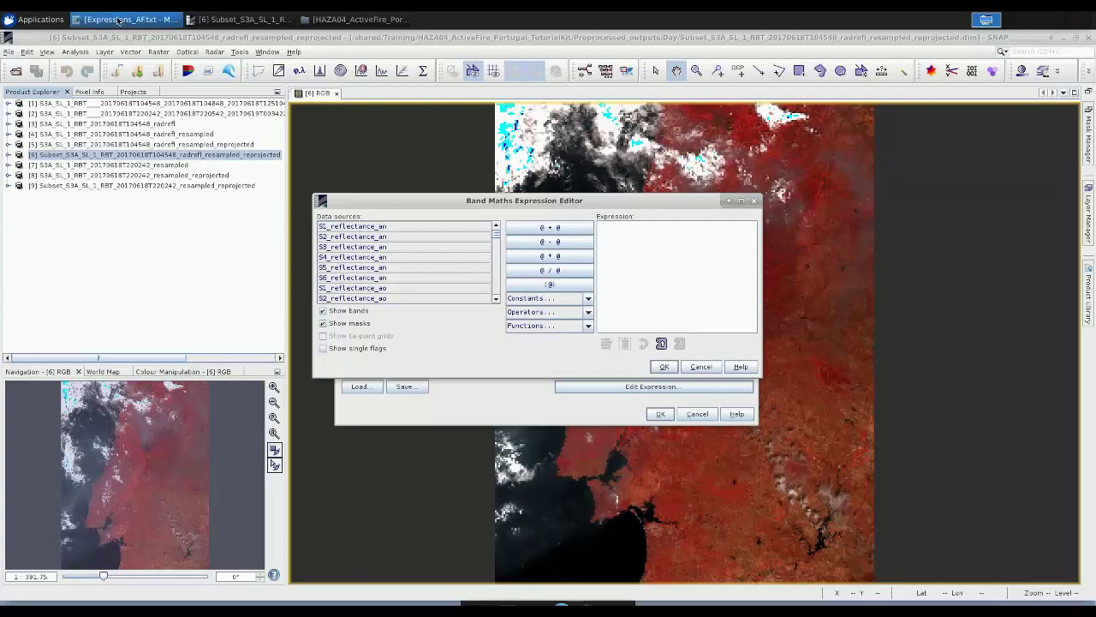
left_click(100, 20)
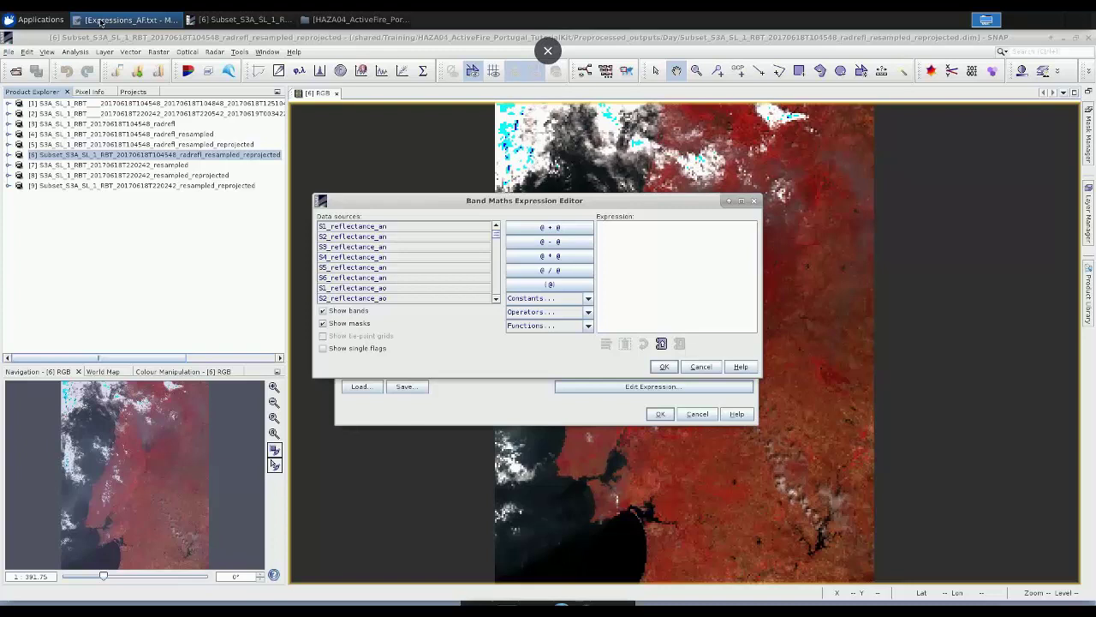
left_click(100, 21)
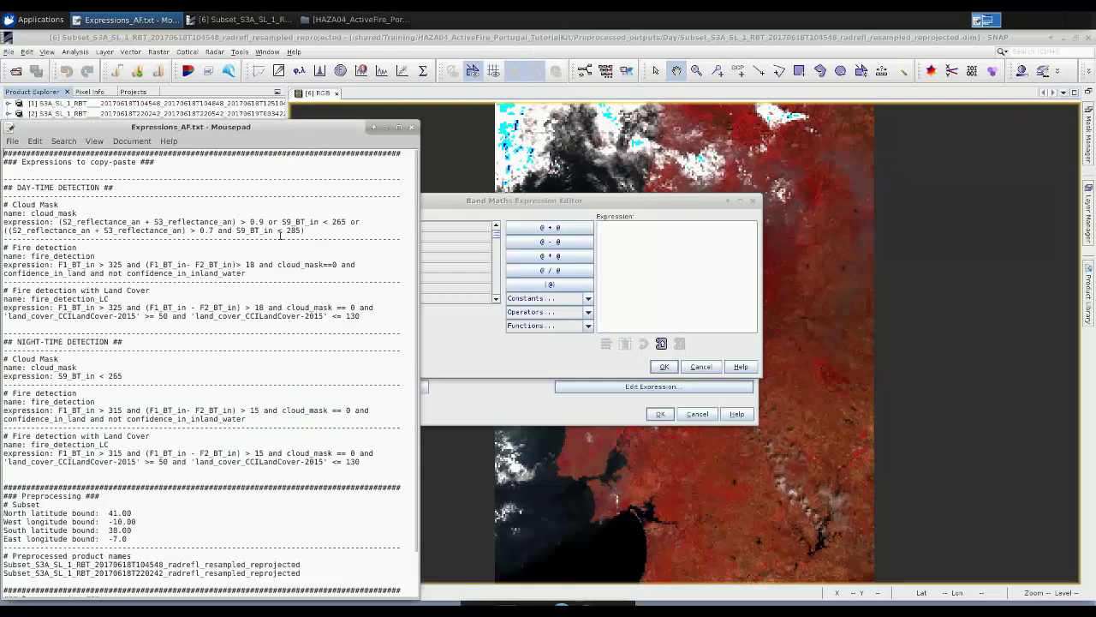
left_click_drag(304, 230, 58, 219)
key("ctrl+c")
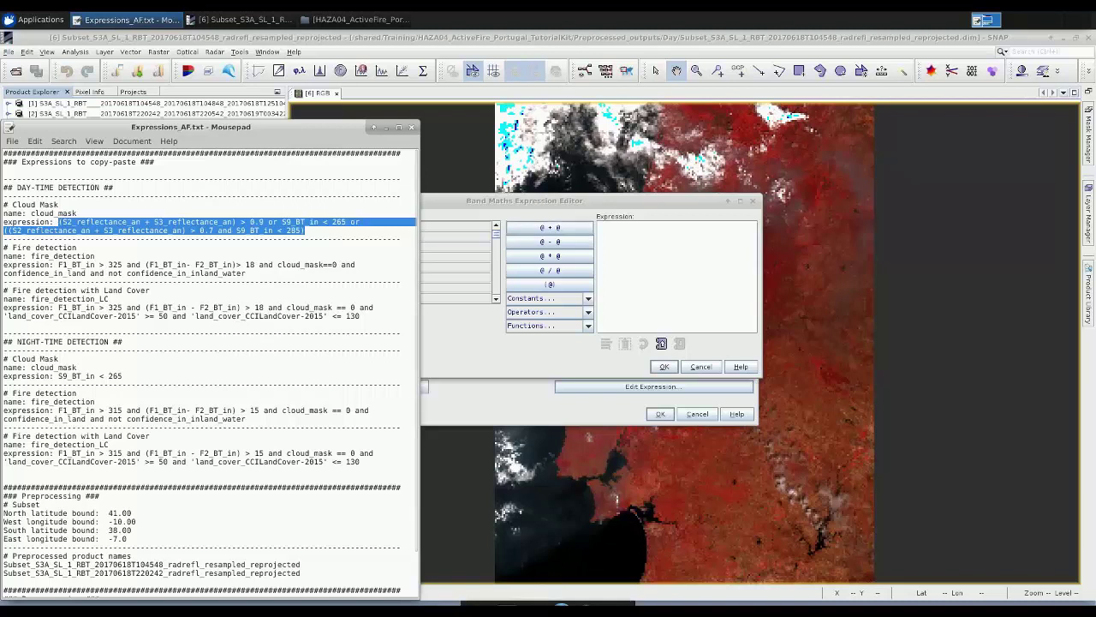
left_click(638, 240)
key("ctrl+v")
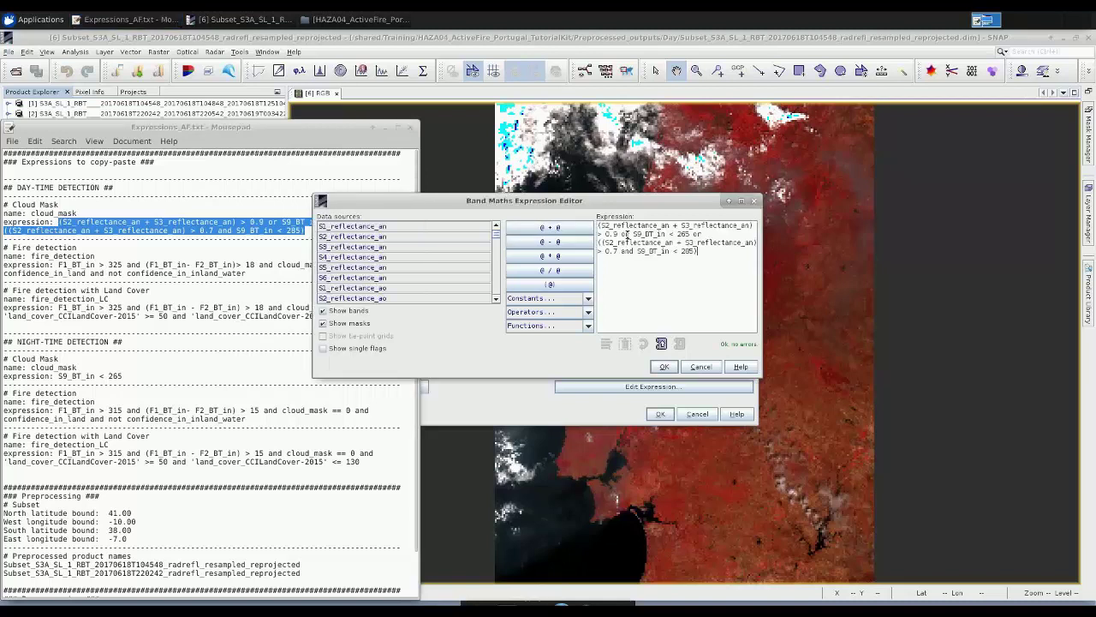
Step: Minimise the expressions text file, review the reflectance terms and 0.9 threshold in the expression, and create the cloud_mask band
left_click(383, 131)
left_click(384, 128)
left_click_drag(601, 224, 661, 225)
left_click(684, 225)
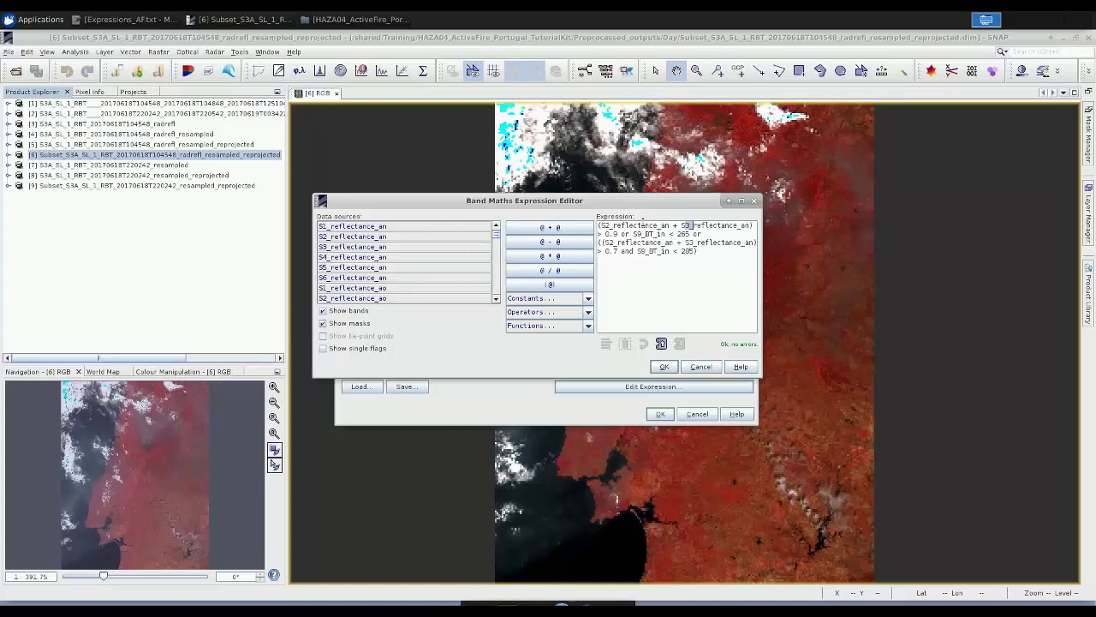
left_click_drag(603, 233, 613, 233)
left_click(664, 368)
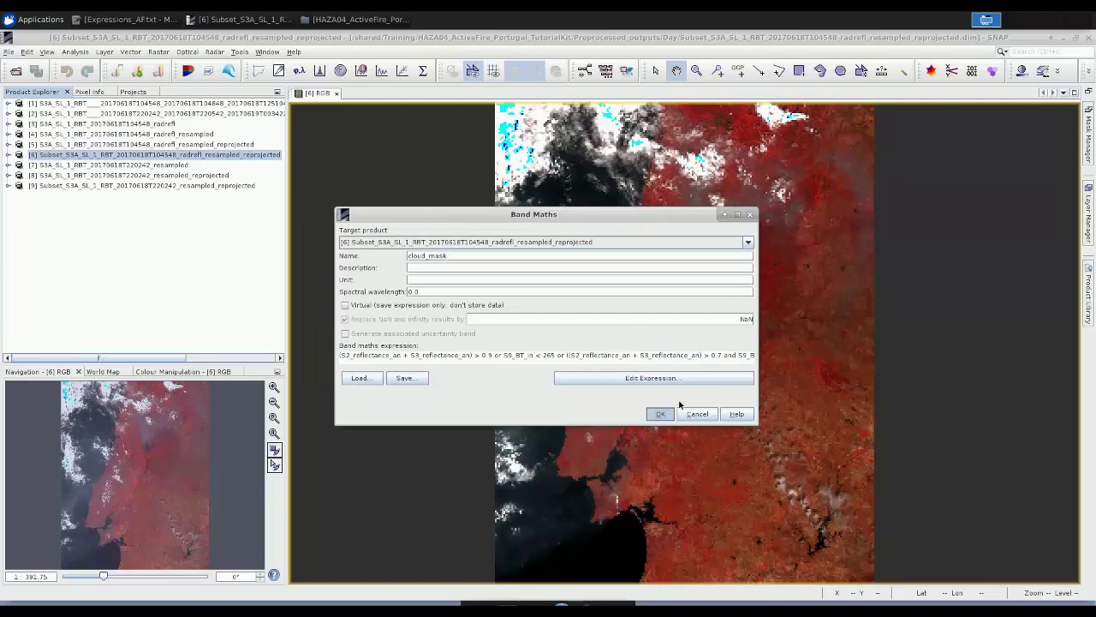
left_click(663, 414)
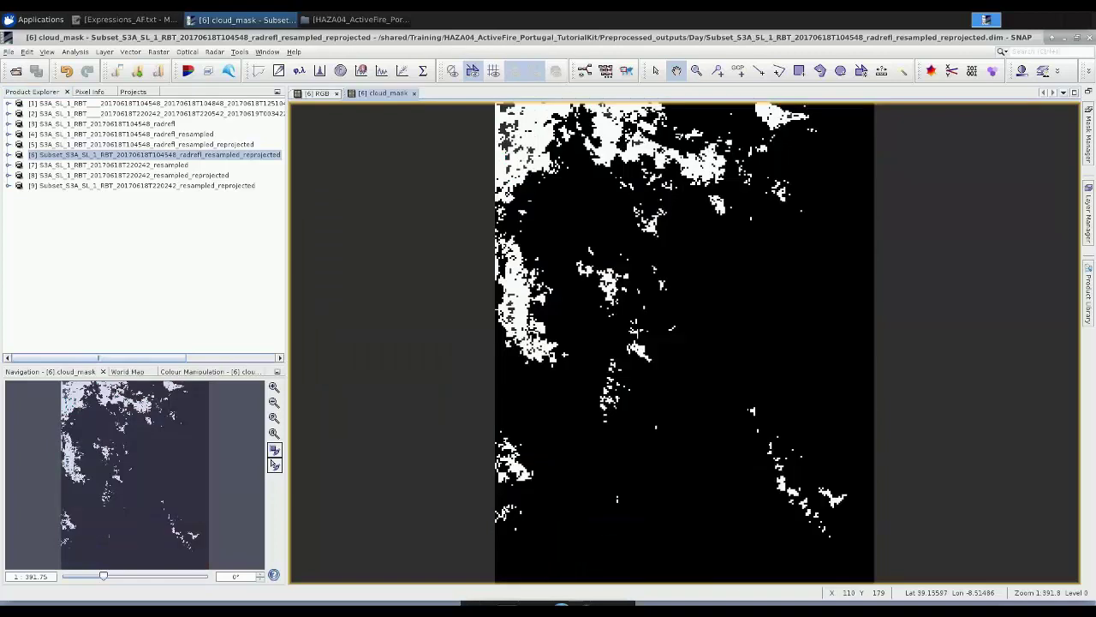
Step: Compare the cloud_mask band with the subset's RGB view by switching between the two, ending on cloud_mask
left_click(318, 94)
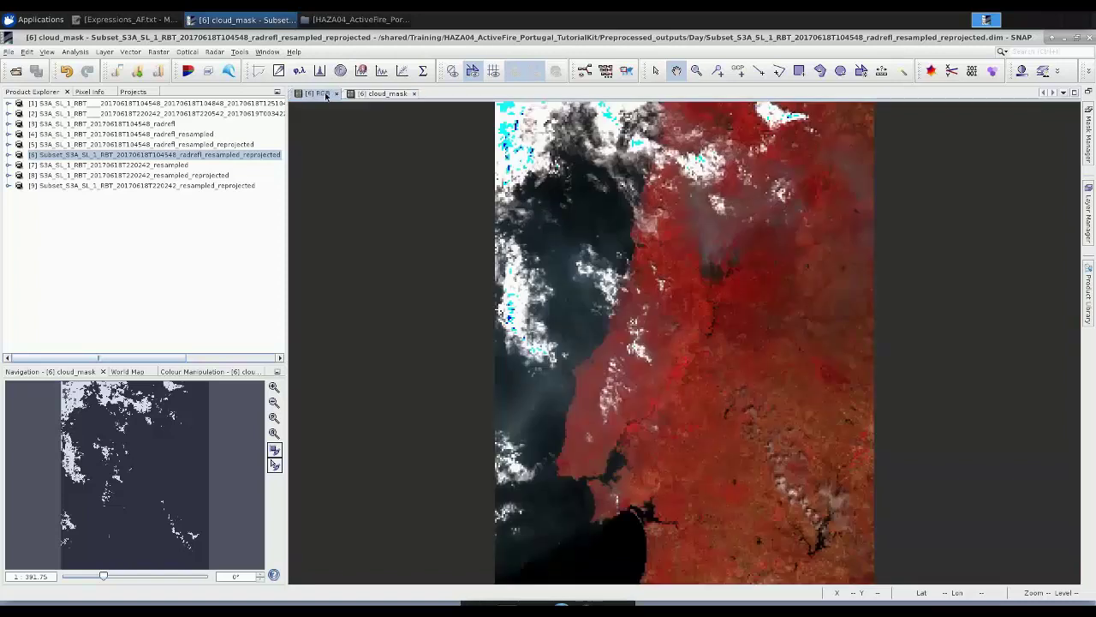
key("ctrl+Tab")
left_click(321, 94)
left_click(387, 96)
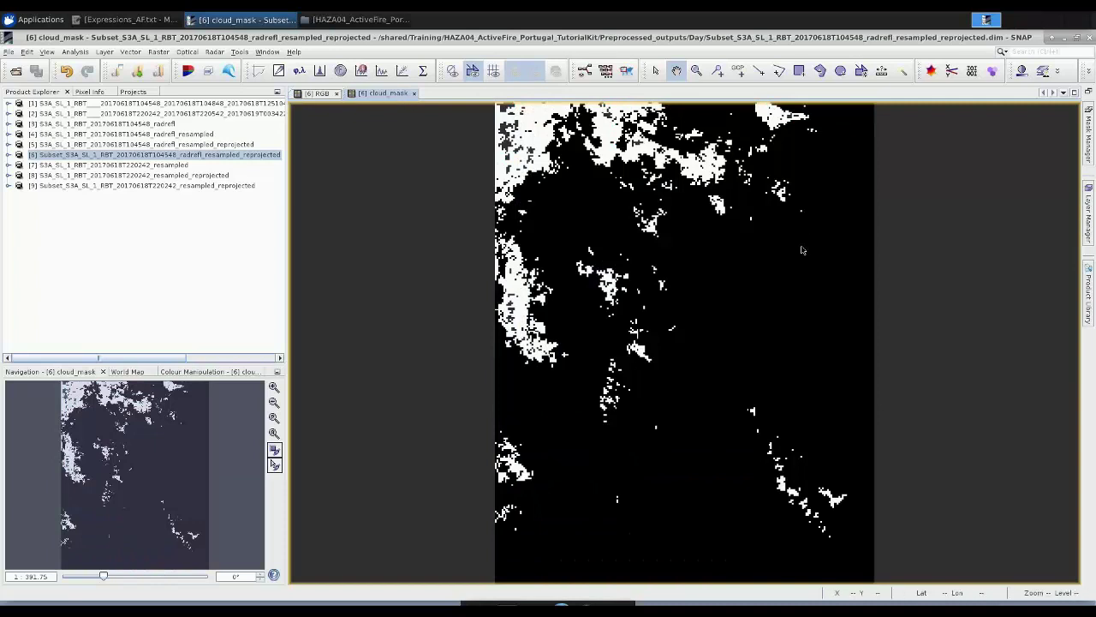
Step: Compare the daytime RGB view with cloud_mask once more and save the daytime subset product
key("ctrl+Tab")
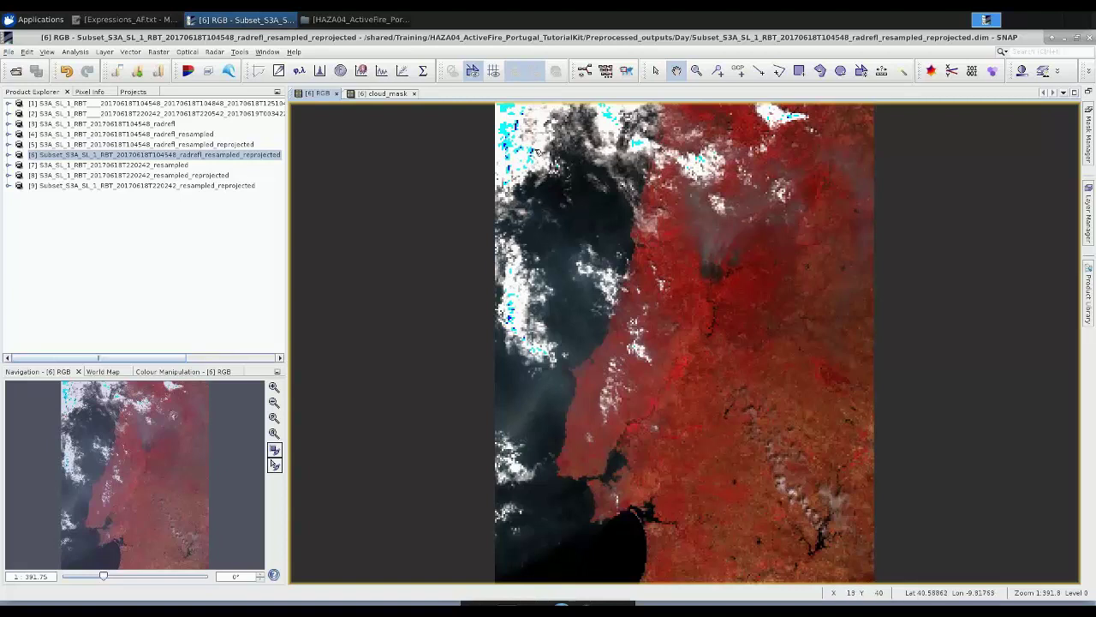
left_click(387, 94)
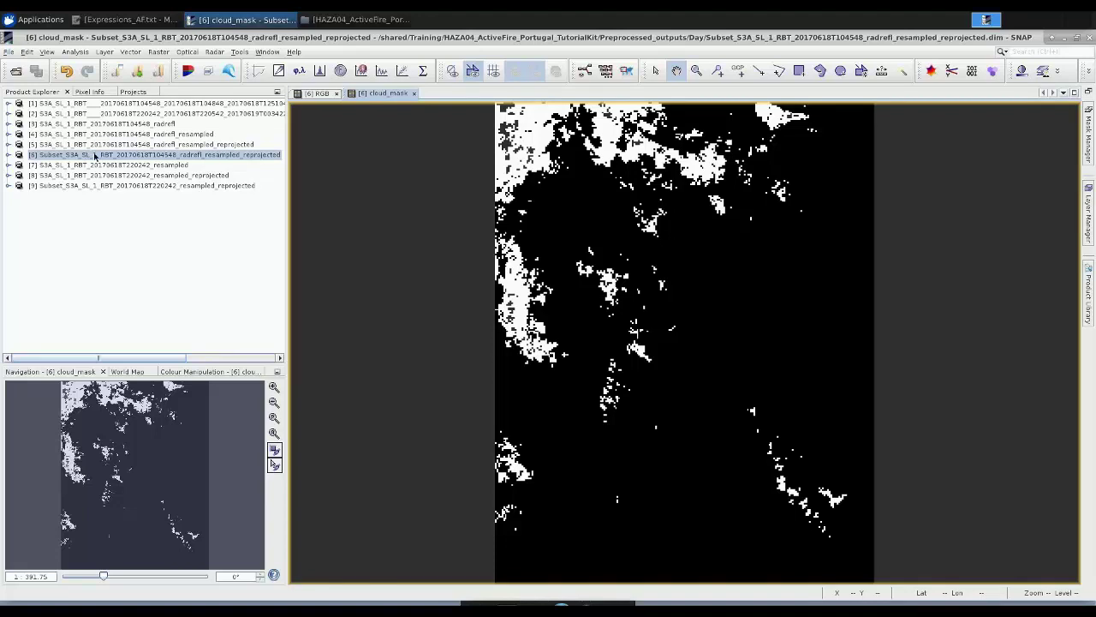
right_click(95, 155)
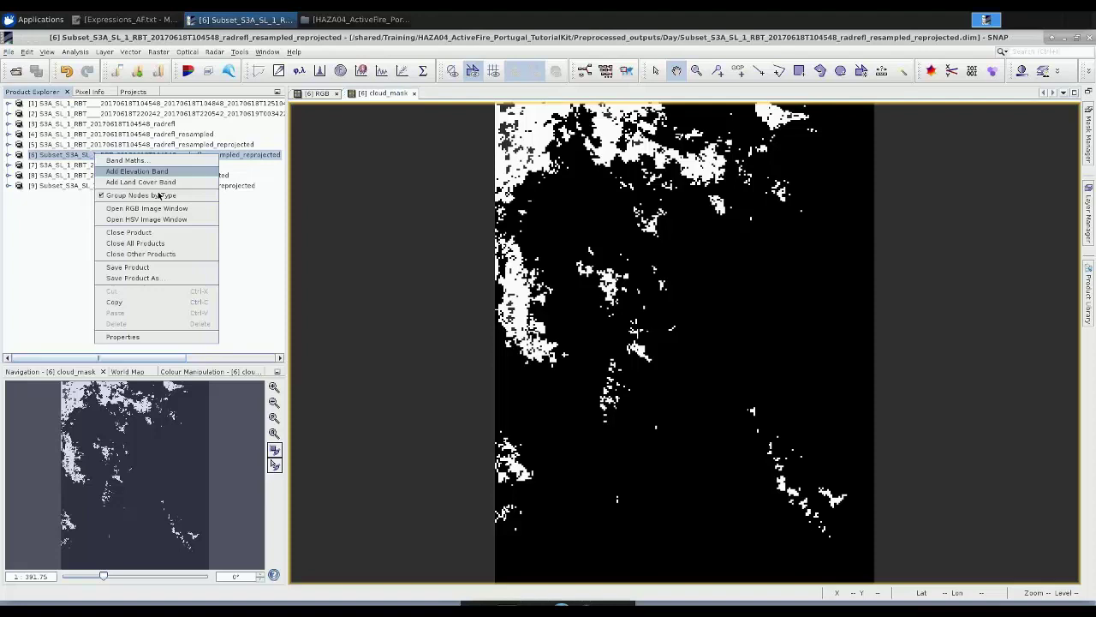
left_click(123, 272)
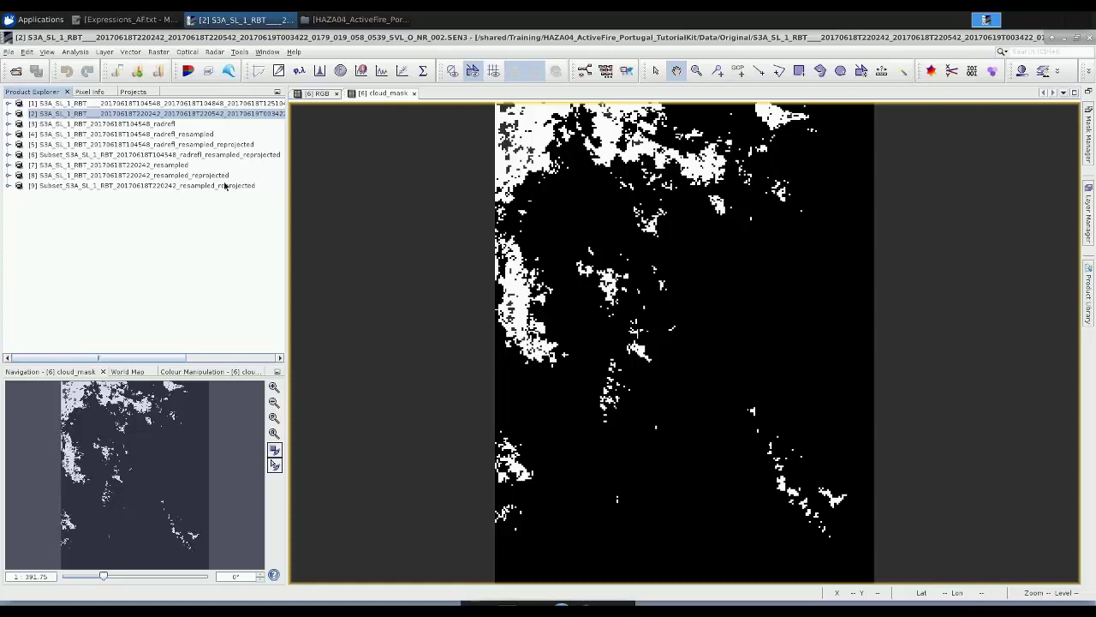
Step: Start a non-virtual Band Maths band named cloud_mask_ in the night-time subset product and open its expression editor
left_click(110, 187)
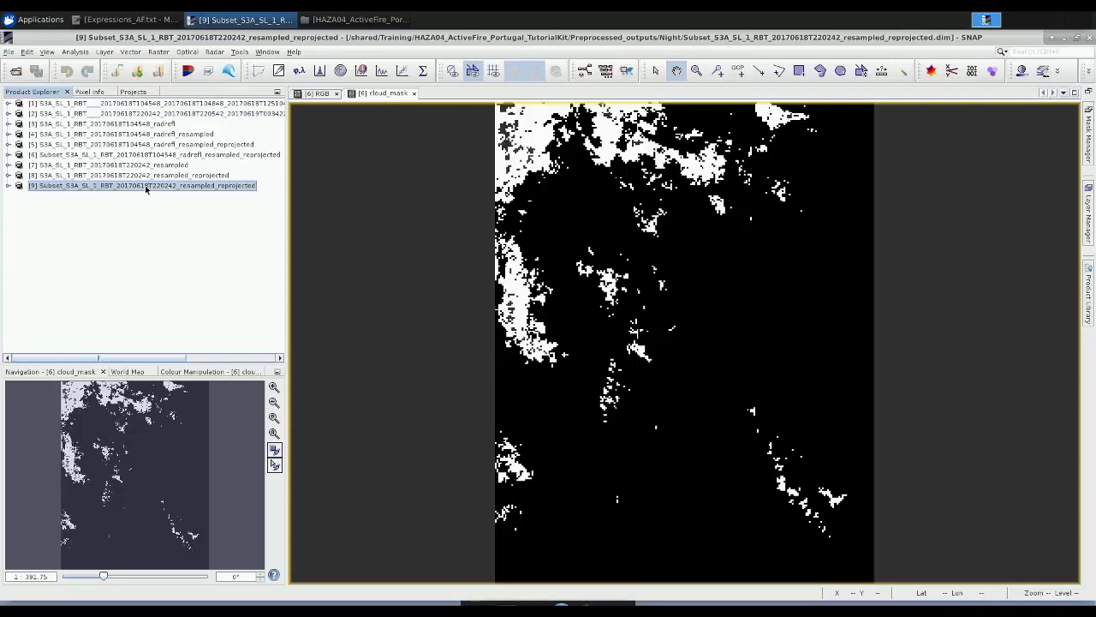
right_click(146, 189)
left_click(169, 196)
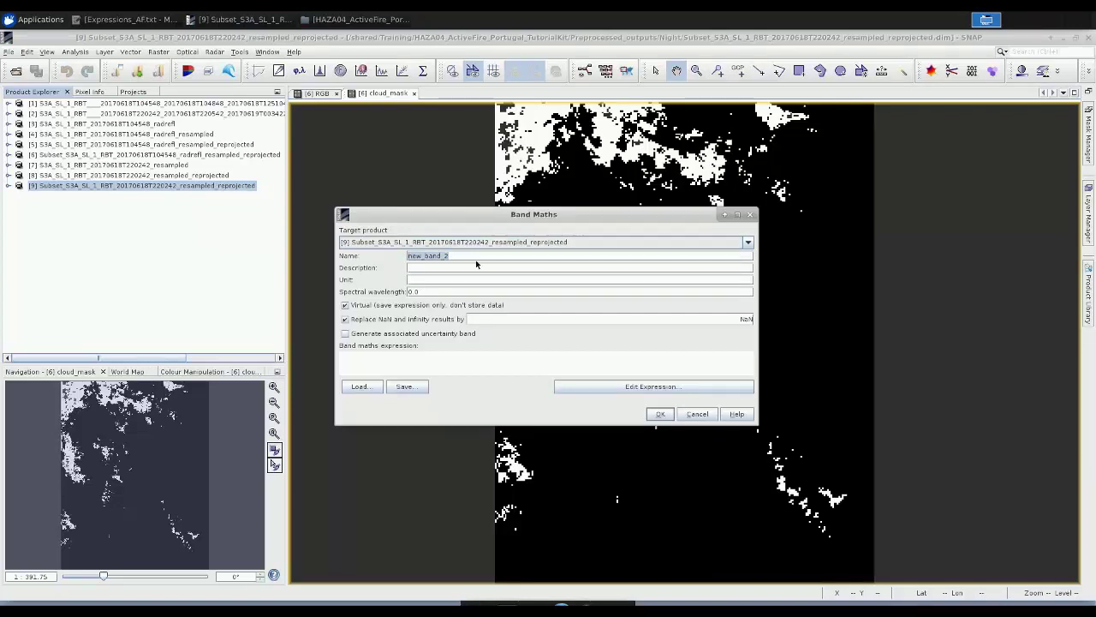
key("BackSpace")
type("cloud_mask")
left_click(345, 305)
left_click(545, 339)
left_click(490, 255)
type("_")
left_click(648, 391)
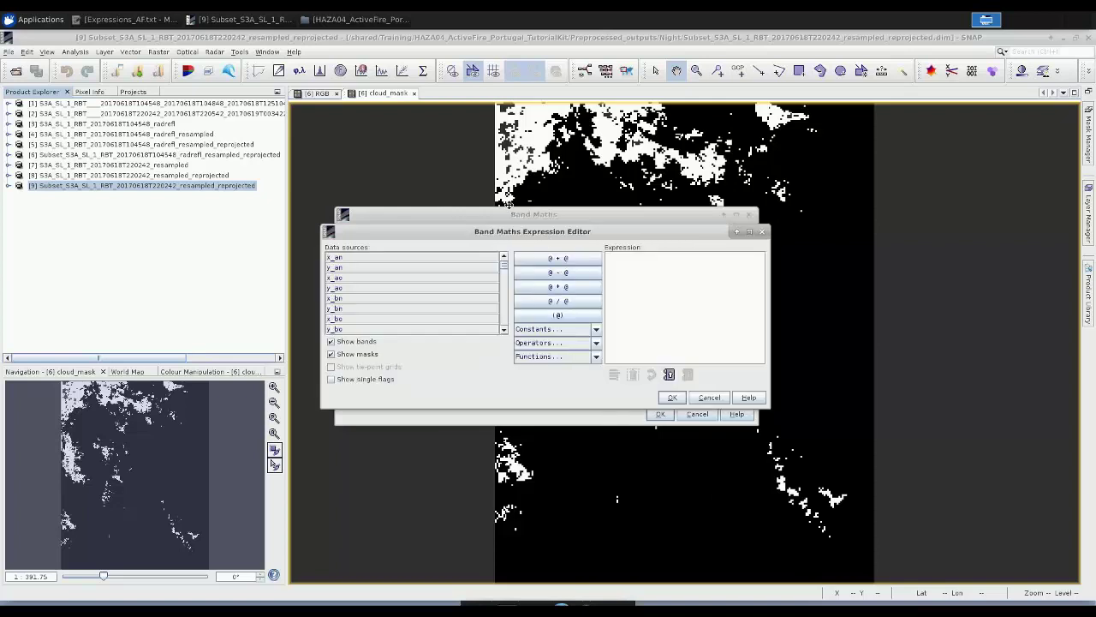
Step: Copy the night-time expression S9_BT_in < 265 from Expressions_AF.txt, create the band with it, and minimise the text file
left_click(121, 21)
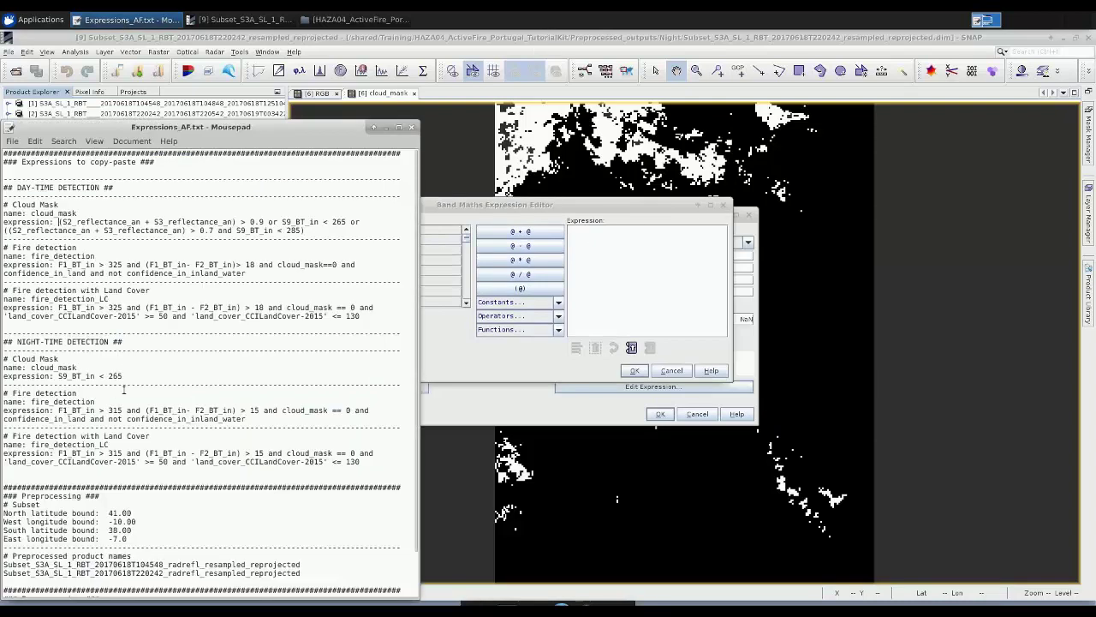
left_click_drag(122, 377, 58, 377)
key("ctrl+c")
left_click(602, 238)
key("ctrl+v")
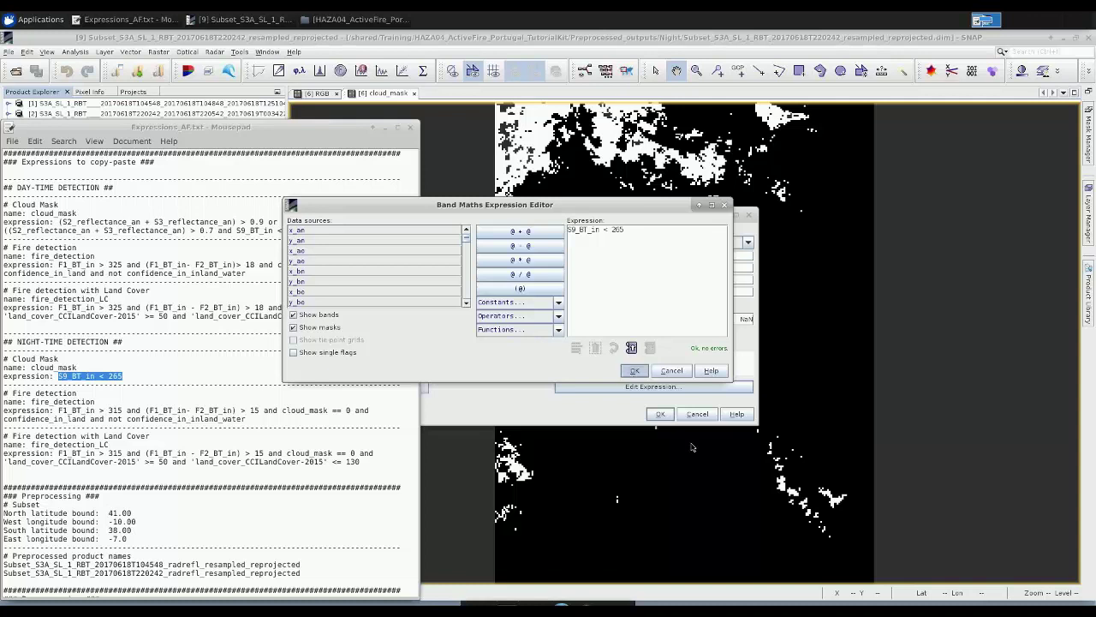
left_click(634, 370)
left_click(660, 414)
left_click(386, 128)
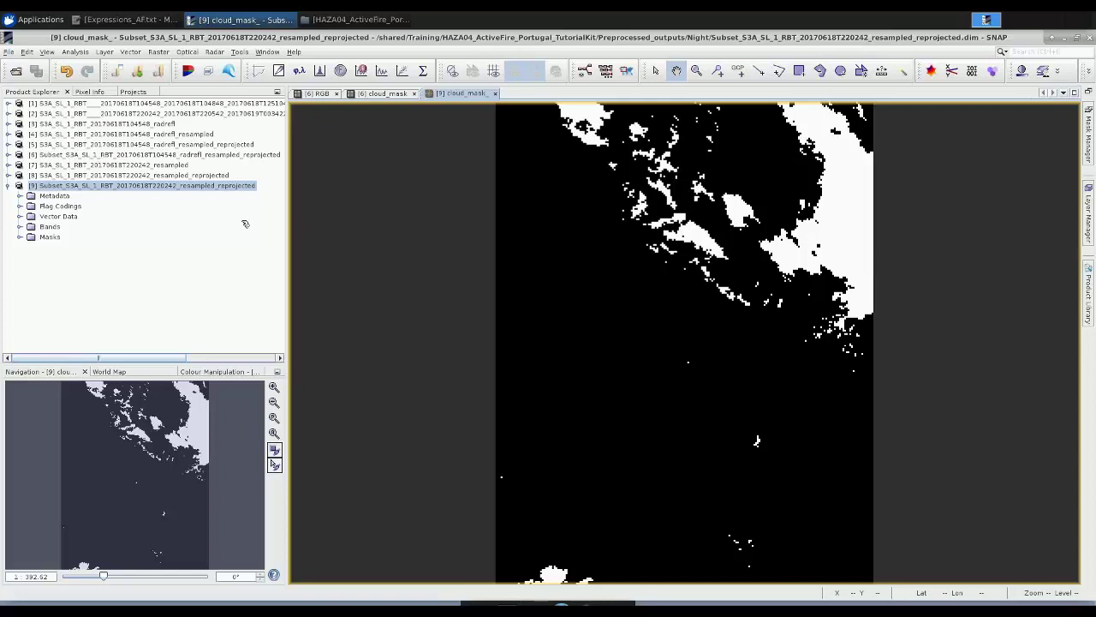
Step: Collapse the night-time subset product, then exit SNAP and start it again
left_click(9, 186)
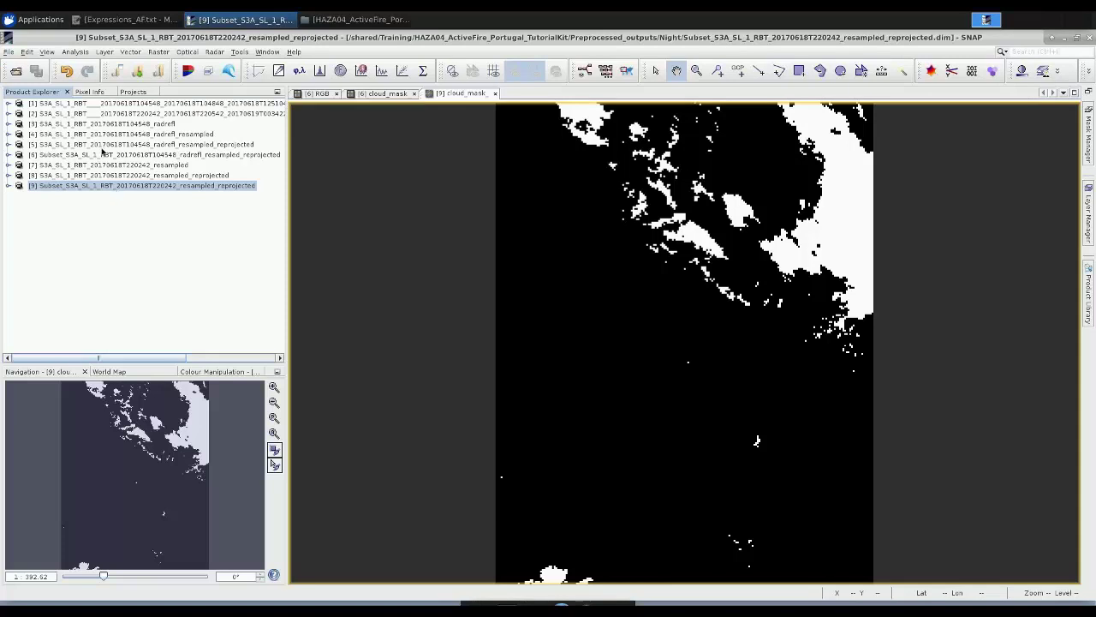
left_click(1090, 38)
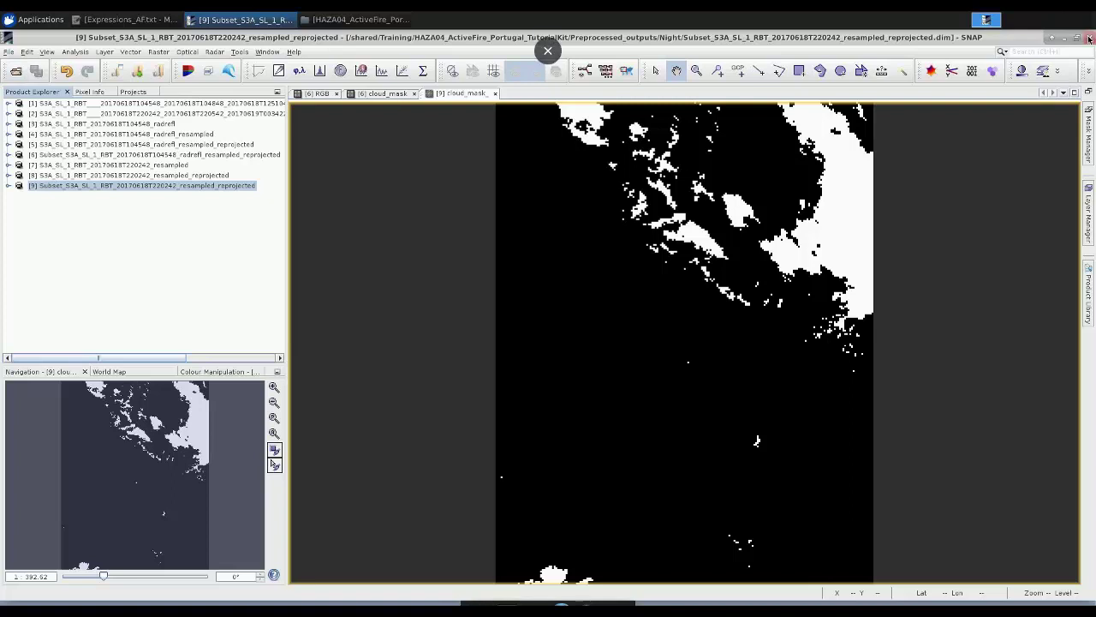
left_click(687, 369)
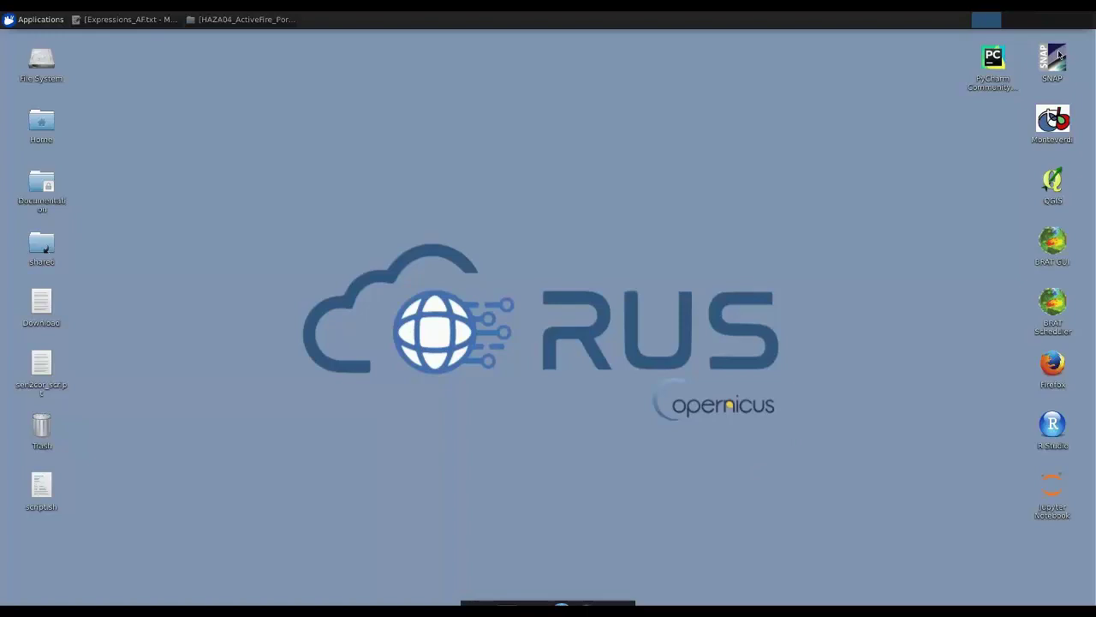
double_click(1054, 59)
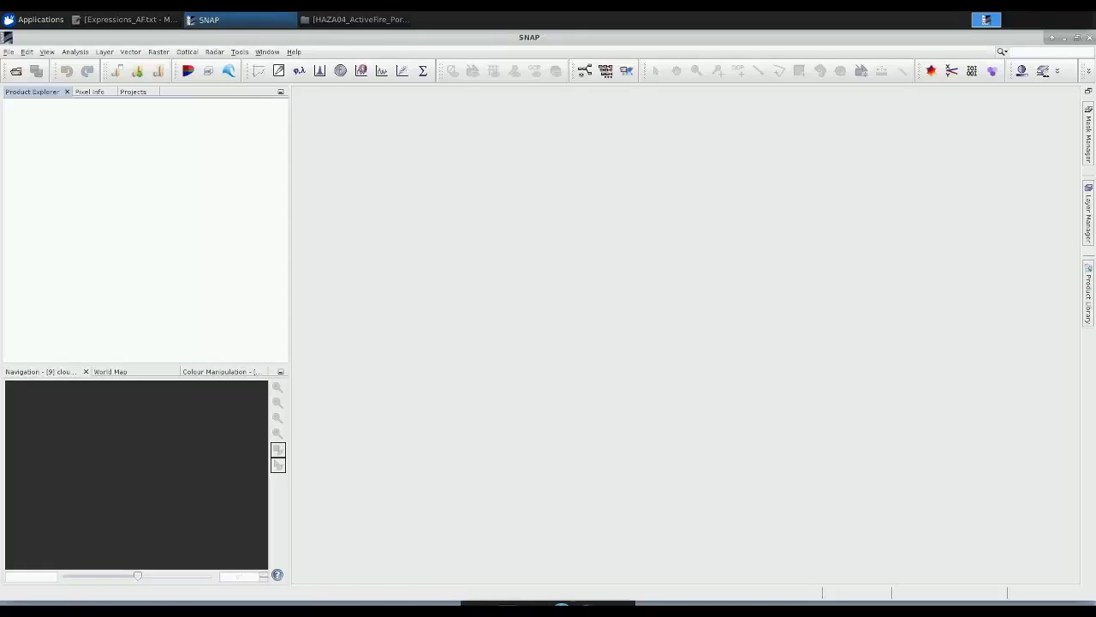
Step: Open the preprocessed night-time and daytime subset products from the tutorial kit's Data folder
left_click(17, 72)
left_click(796, 82)
left_click(796, 82)
double_click(457, 129)
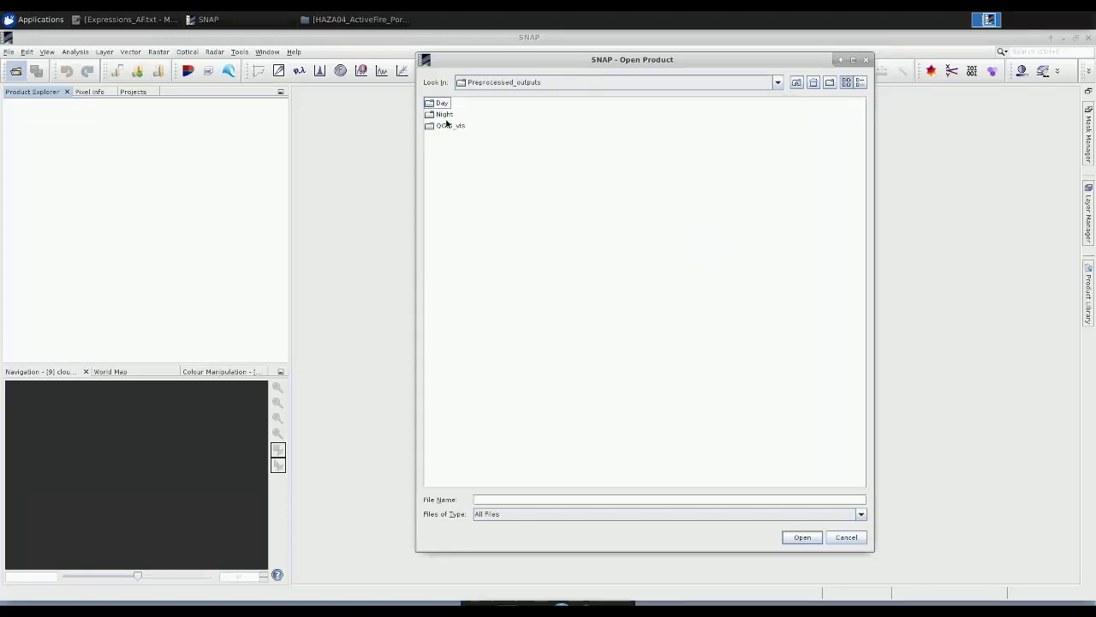
left_click(796, 82)
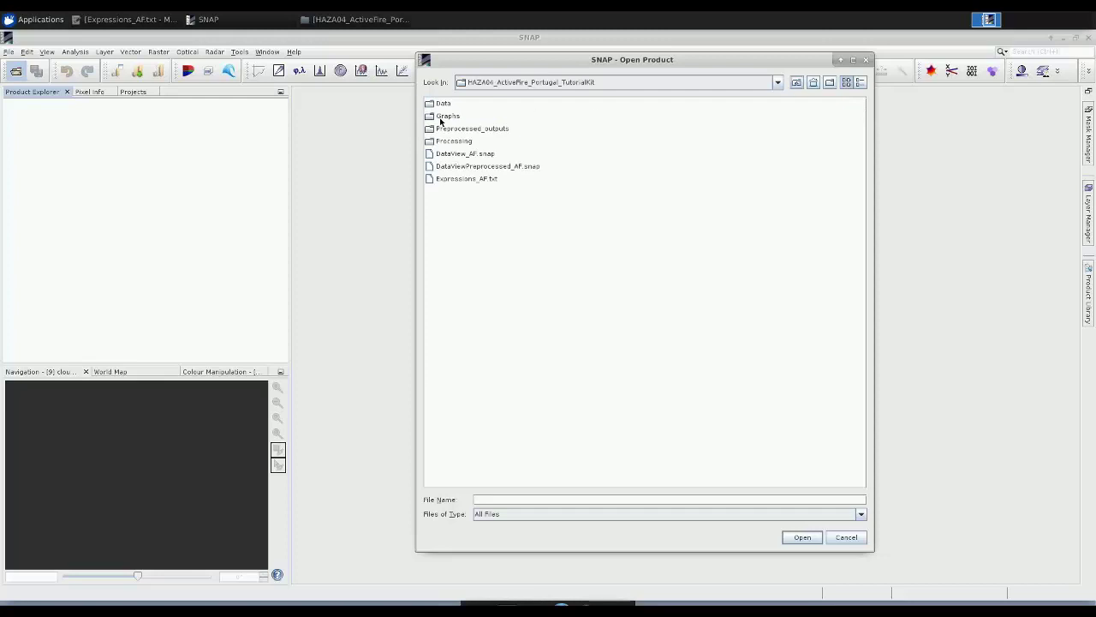
double_click(443, 105)
left_click(566, 143)
left_click(570, 167, "ctrl")
left_click(802, 537)
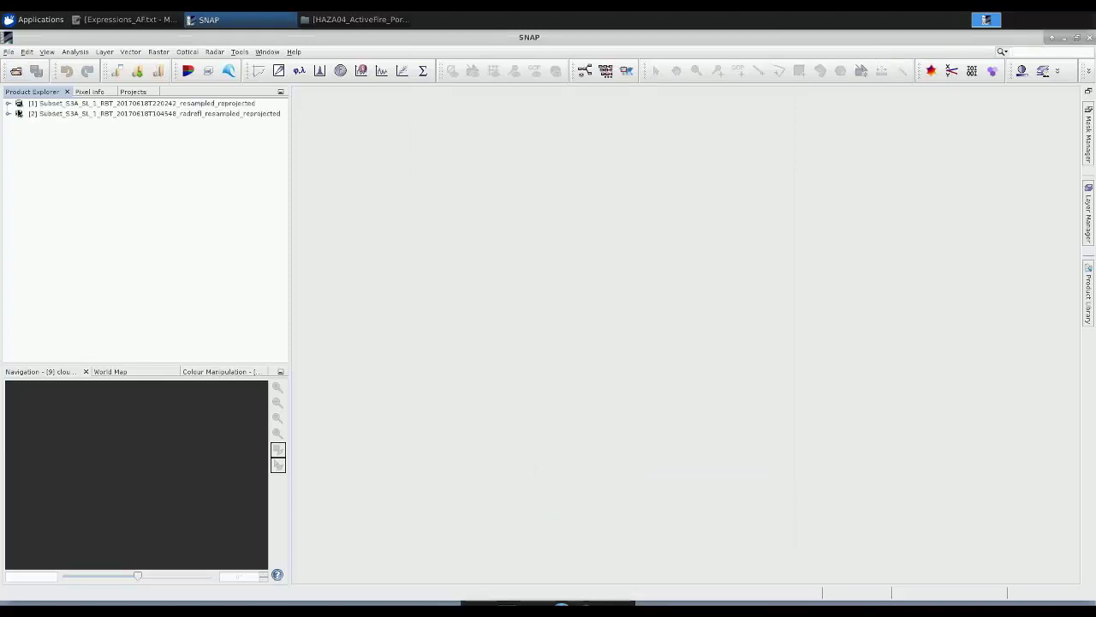
Step: Check the night-time subset's Bands group down to its last entries for the cloud mask, and collapse the product
left_click(19, 154)
left_click(19, 108)
left_click(20, 144)
scroll(128, 190, "down", 8)
scroll(195, 273, "down", 15)
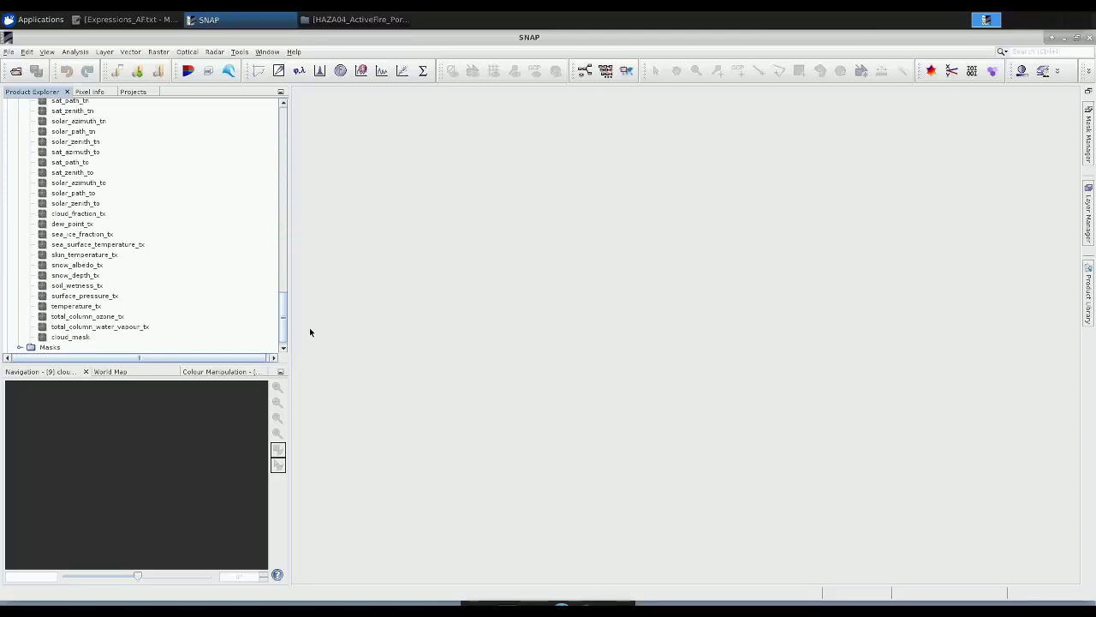
left_click_drag(286, 326, 308, 116)
left_click(7, 104)
Step: Check the daytime subset's Bands group down to its last entries for the cloud mask, and collapse the group
left_click(8, 114)
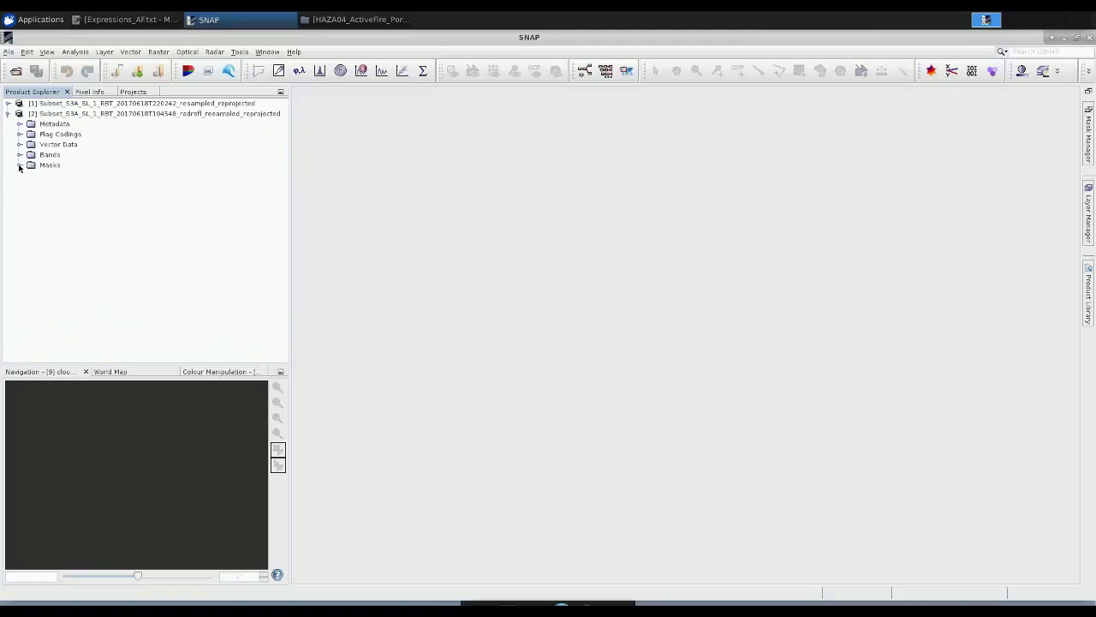
left_click(19, 155)
left_click(19, 113)
left_click(20, 155)
left_click_drag(282, 137, 297, 347)
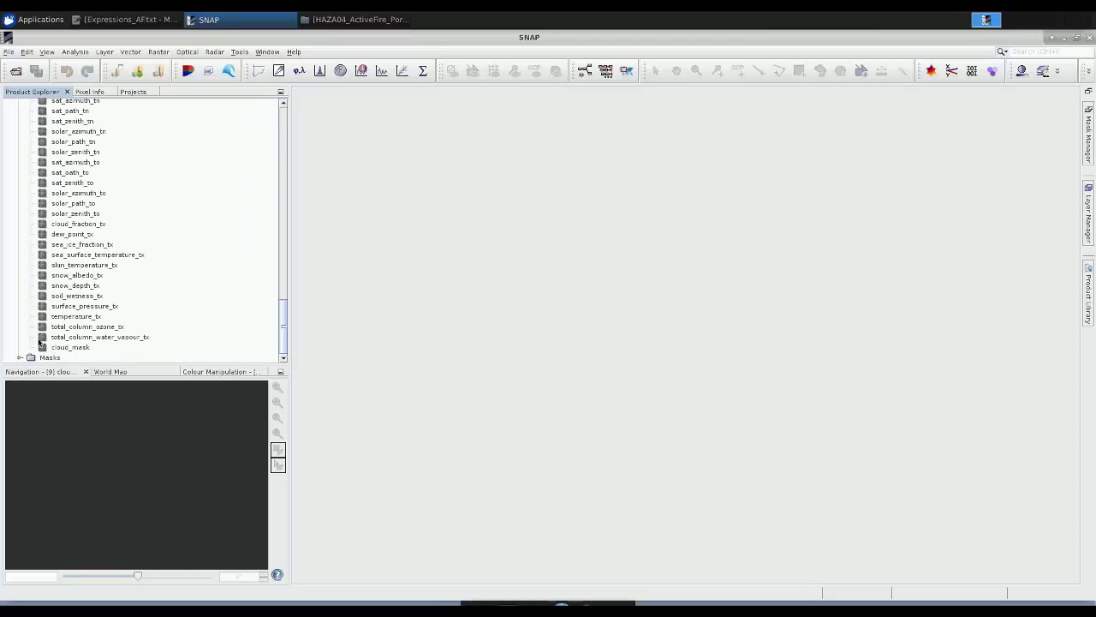
left_click_drag(285, 313, 289, 110)
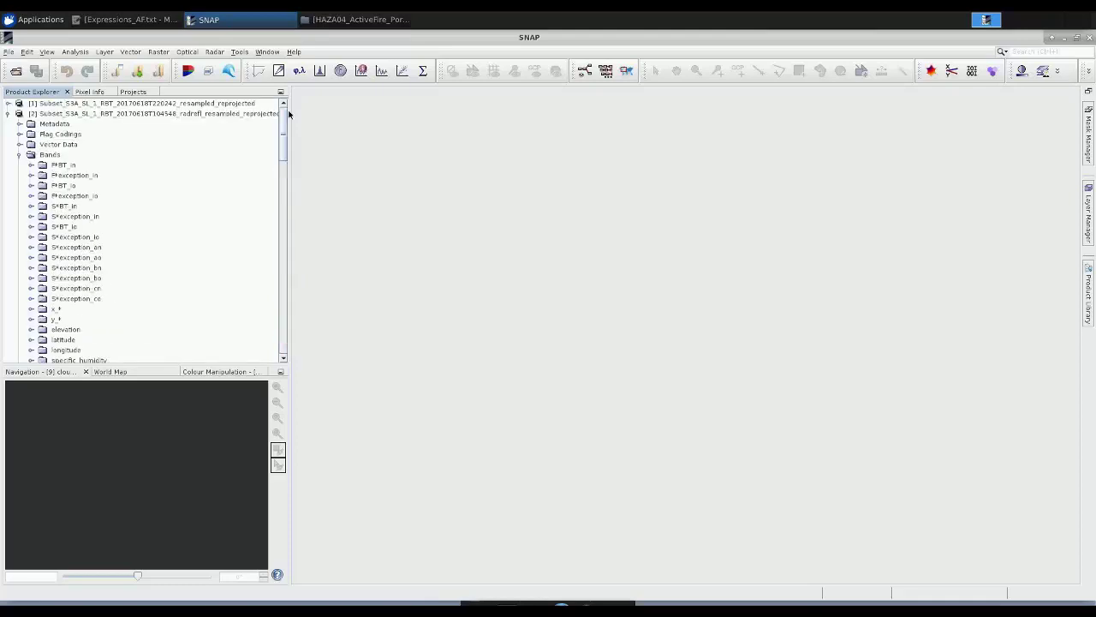
left_click(20, 155)
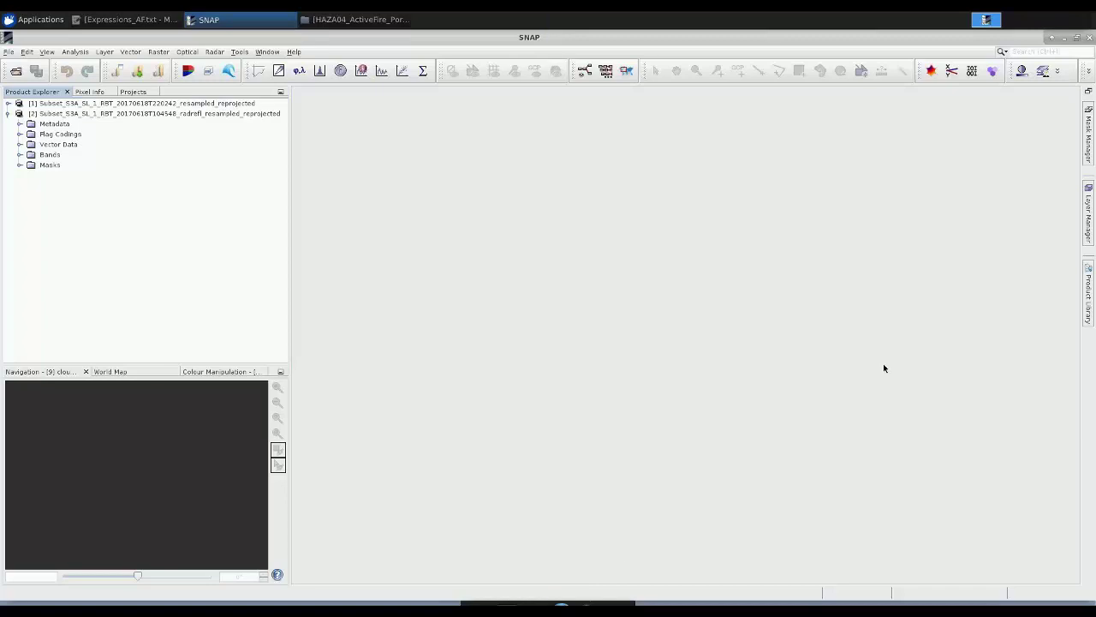
Step: Switch to the PowerPoint webinar slides and present the Active Fire detection slide full screen
key("F11")
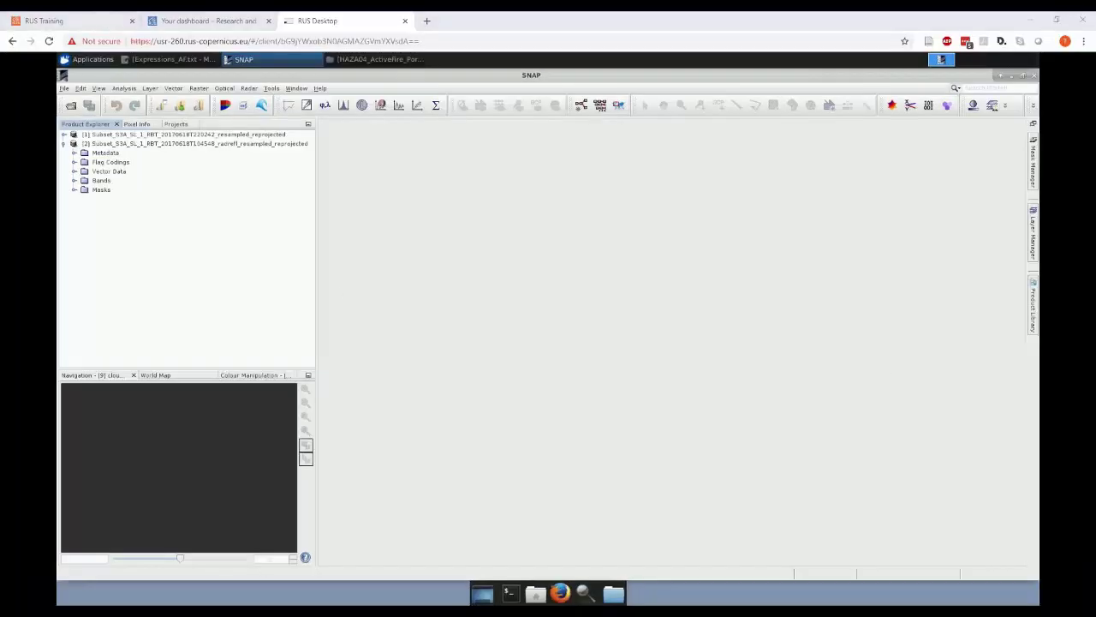
key("alt+Tab")
key("Down")
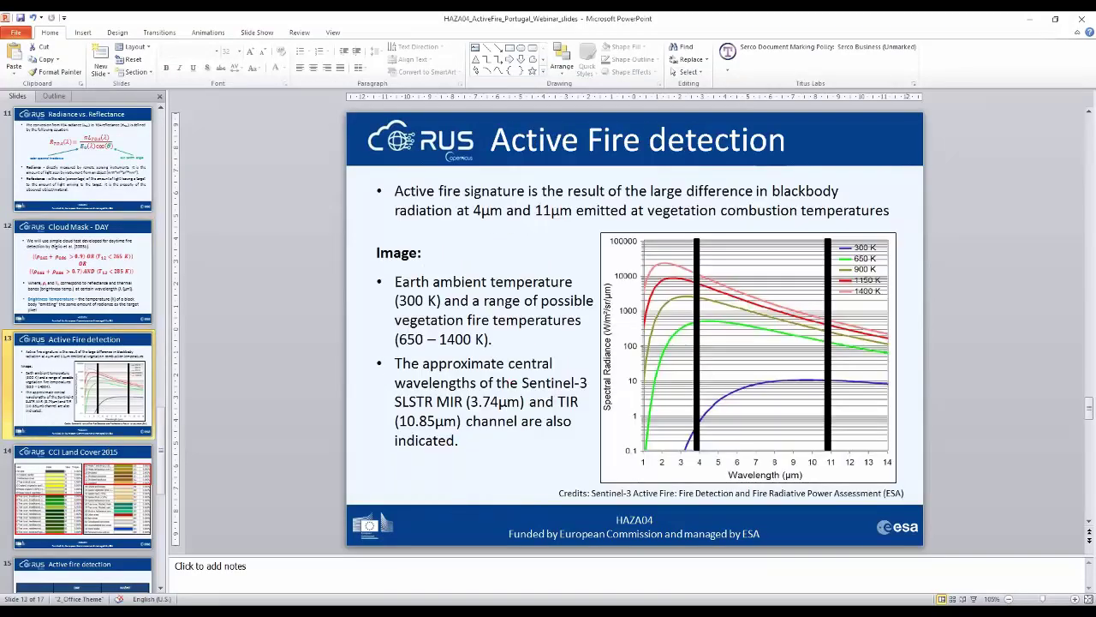
left_click(973, 598)
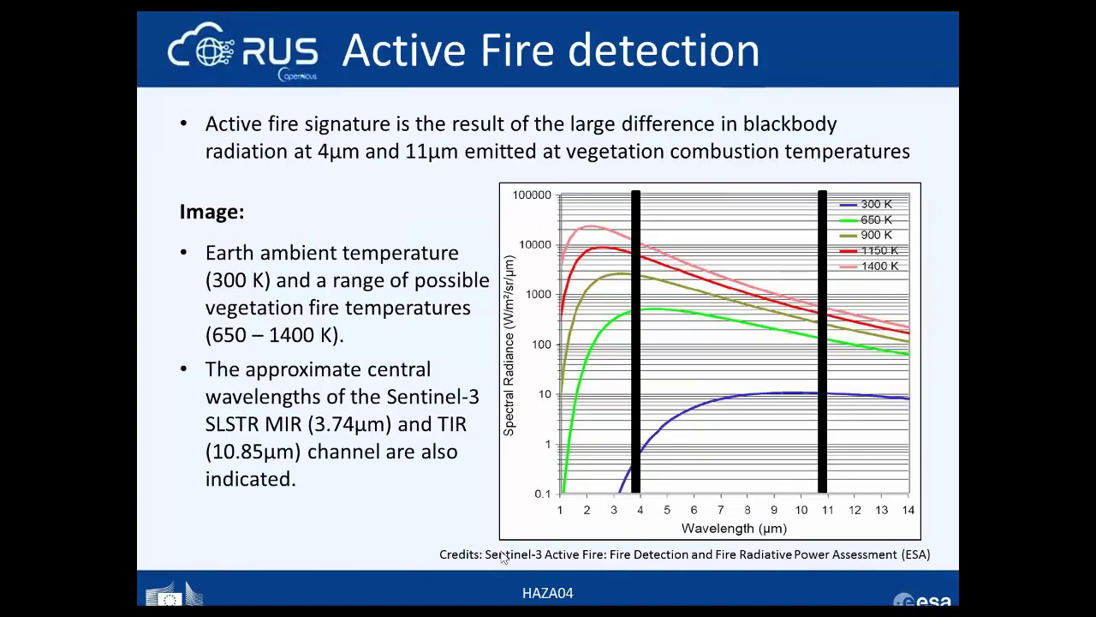
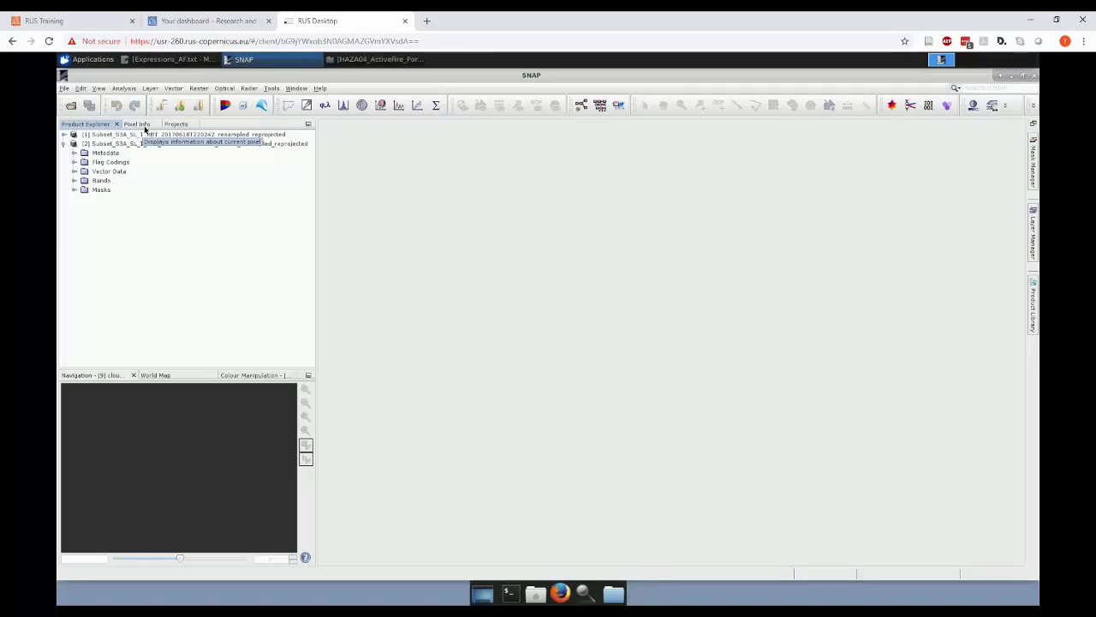
Step: Add a CCILandCover-2015 land cover band to the night-time subset product with nearest-neighbour resampling
left_click(106, 136)
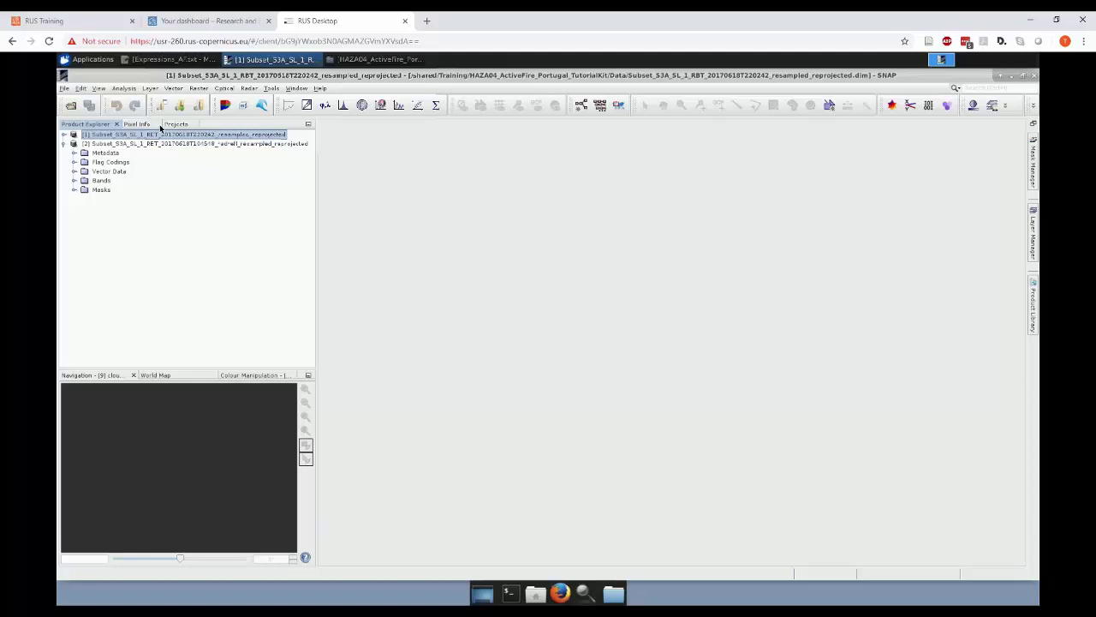
left_click(65, 135)
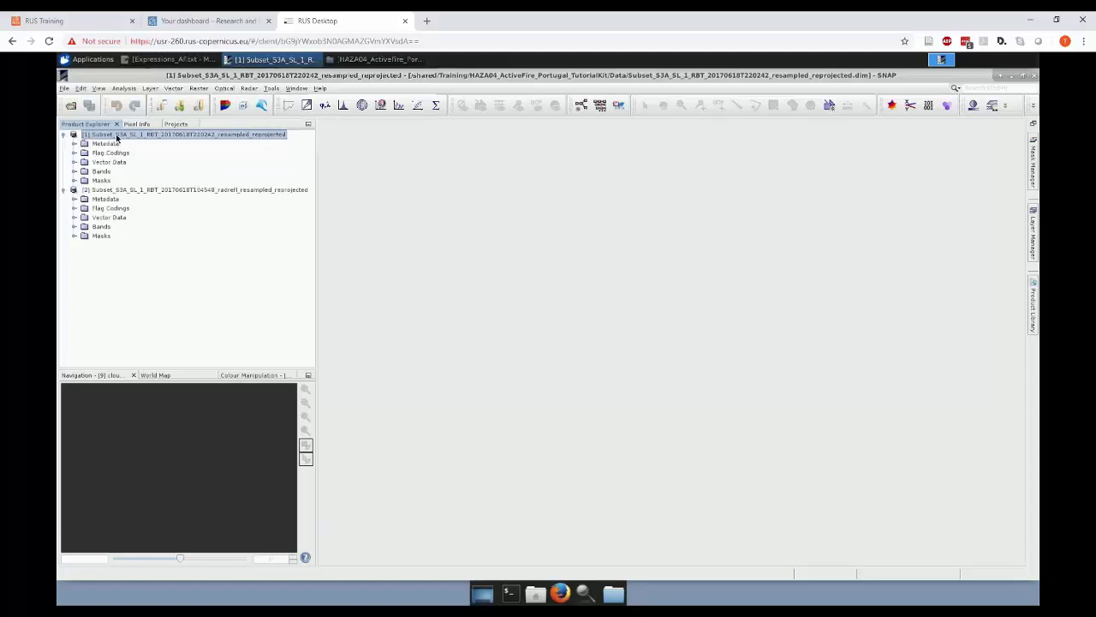
right_click(116, 133)
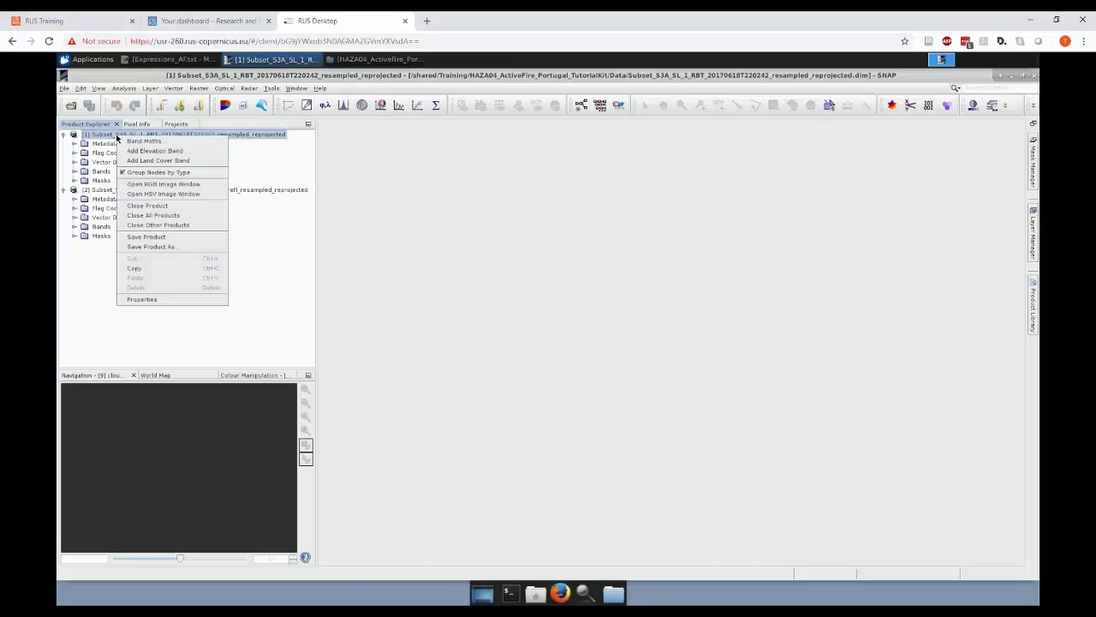
left_click(160, 161)
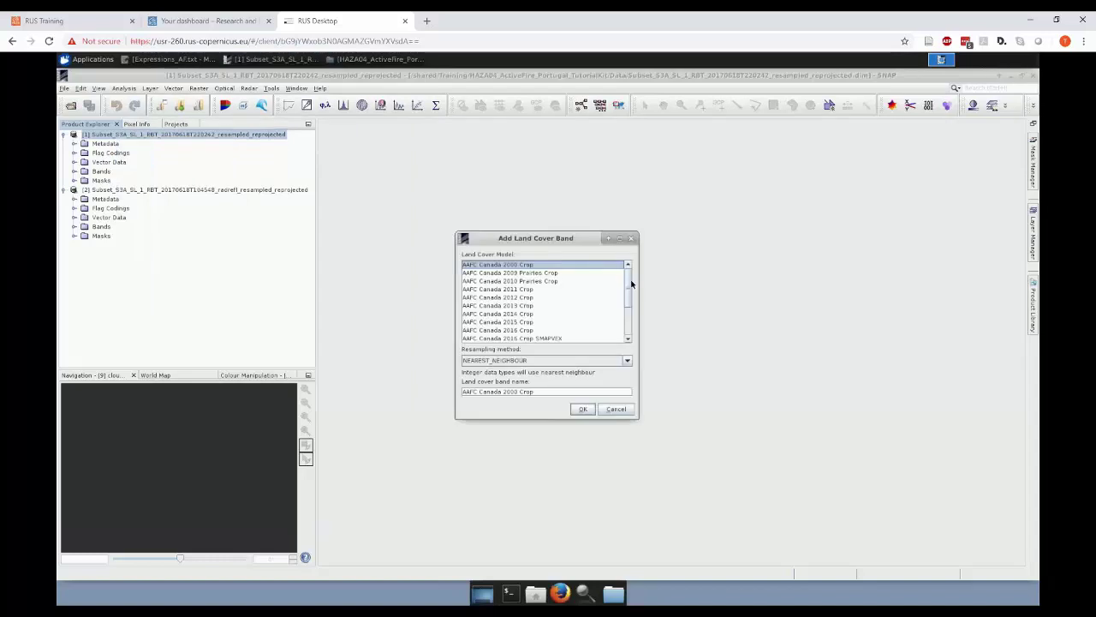
scroll(629, 291, "down", 3)
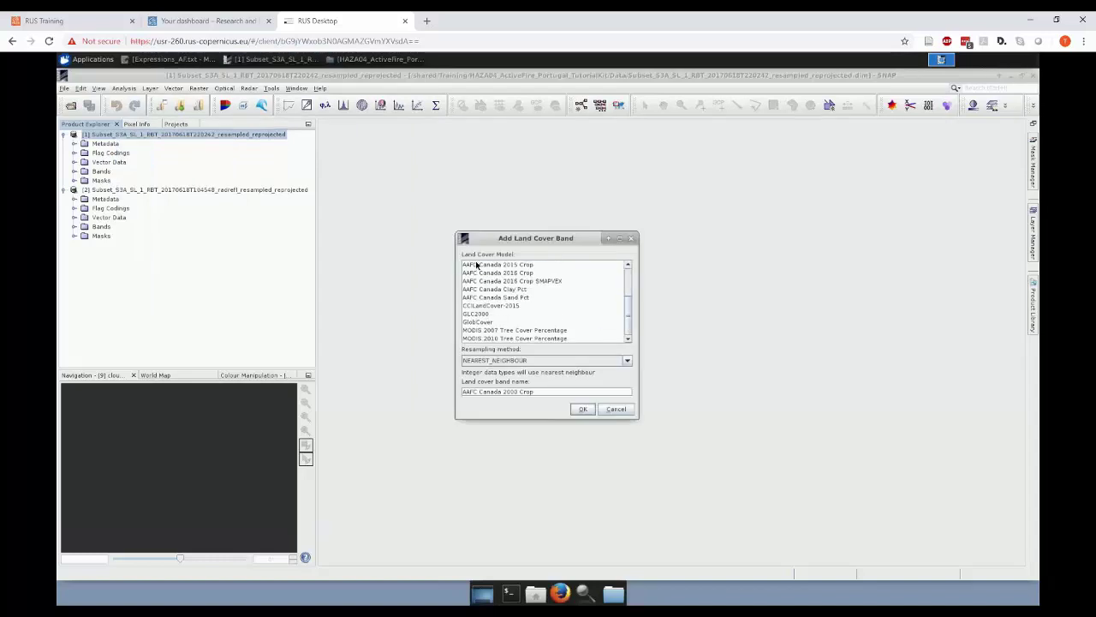
left_click(493, 308)
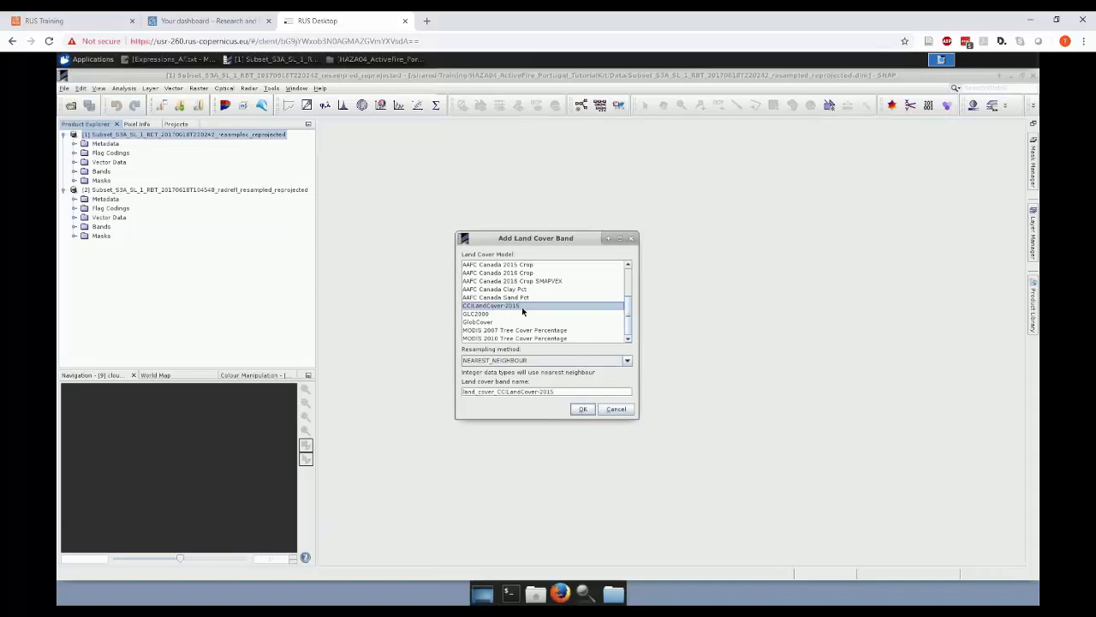
left_click(583, 408)
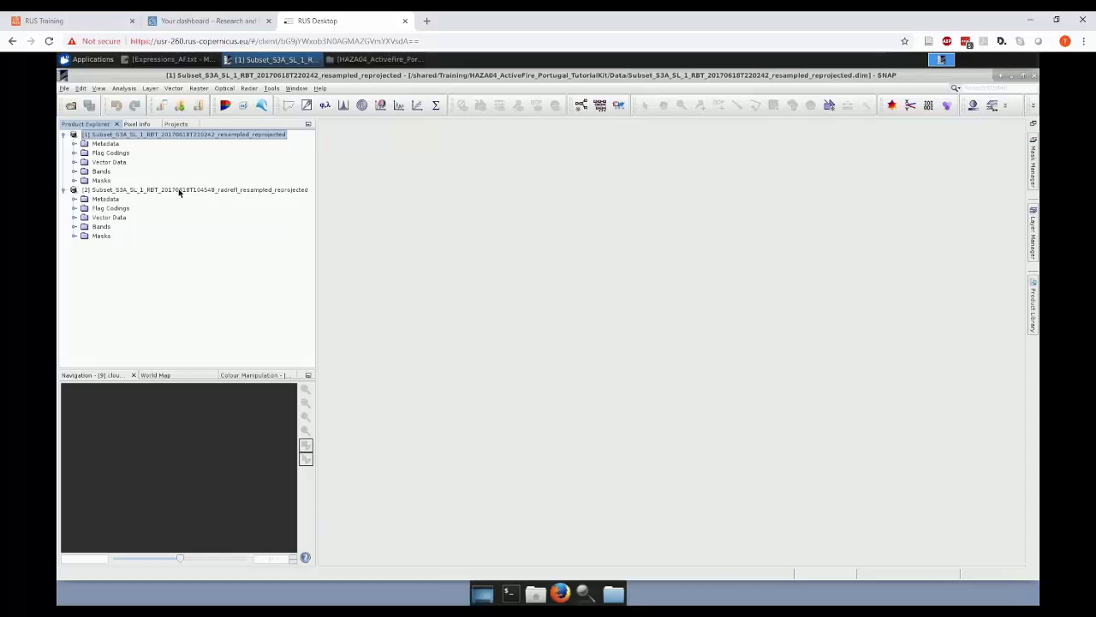
Step: Add a CCILandCover-2015 land cover band to the daytime subset product with nearest-neighbour resampling
left_click(213, 189)
right_click(214, 190)
left_click(248, 216)
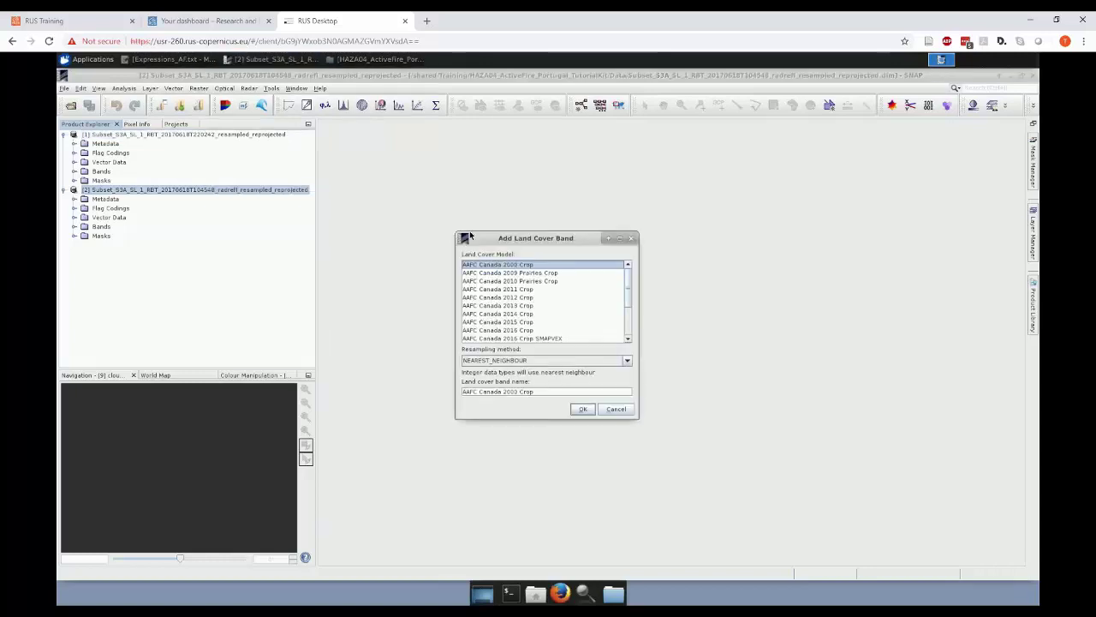
left_click_drag(631, 285, 629, 332)
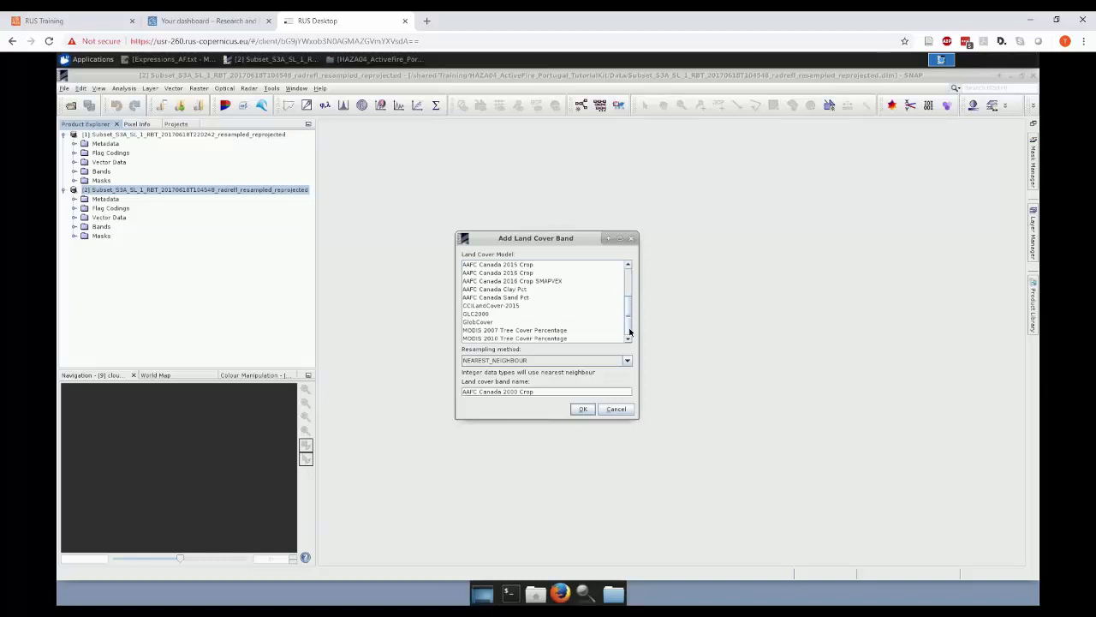
left_click(501, 306)
left_click(582, 410)
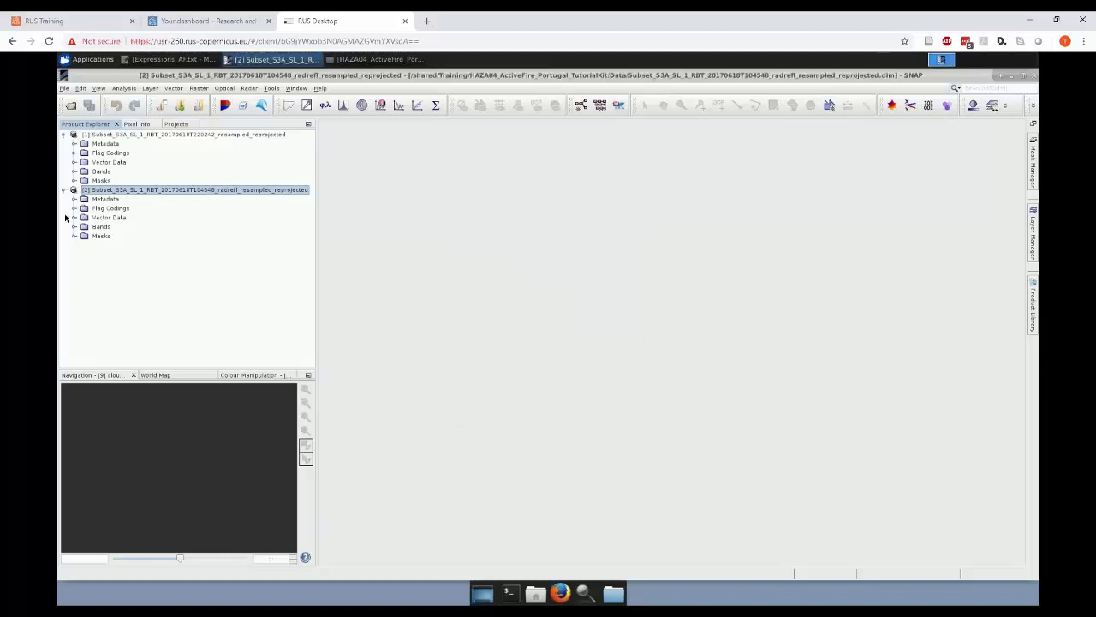
Step: Check the daytime subset's Bands group down to its last entries for the land cover band, and collapse the night-time product
scroll(166, 257, "down", 15)
scroll(168, 260, "down", 5)
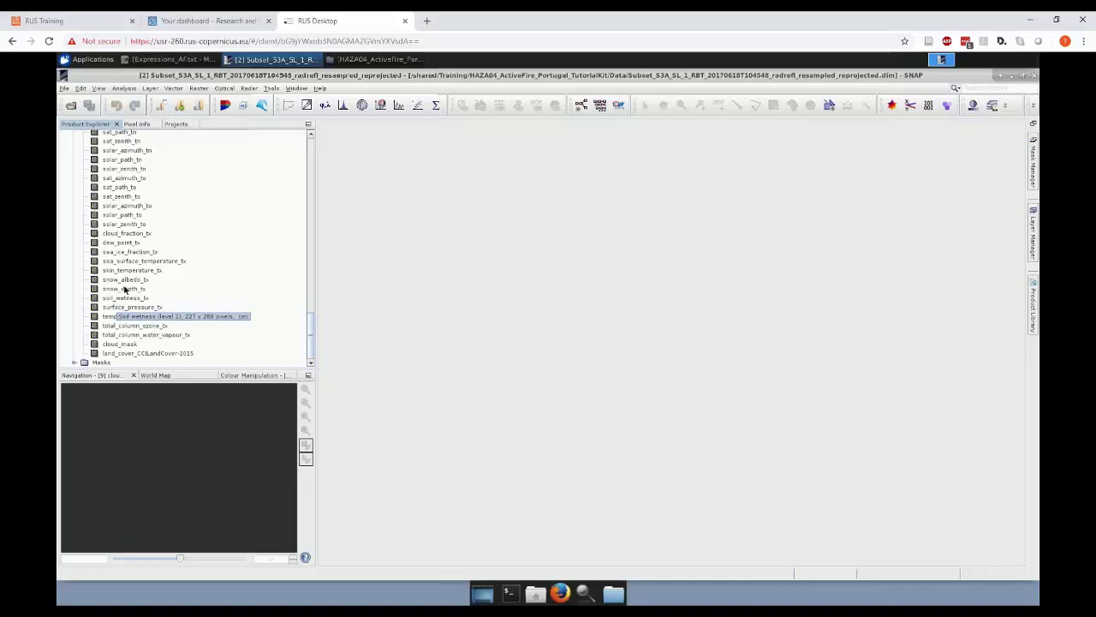
scroll(244, 202, "up", 5)
scroll(249, 200, "up", 10)
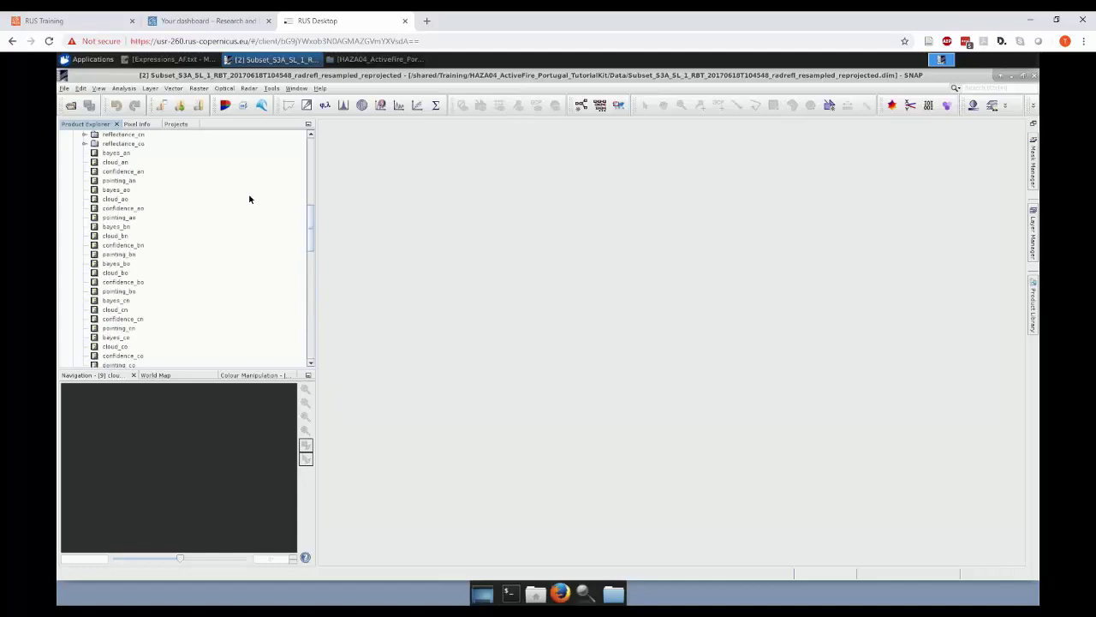
scroll(249, 197, "up", 6)
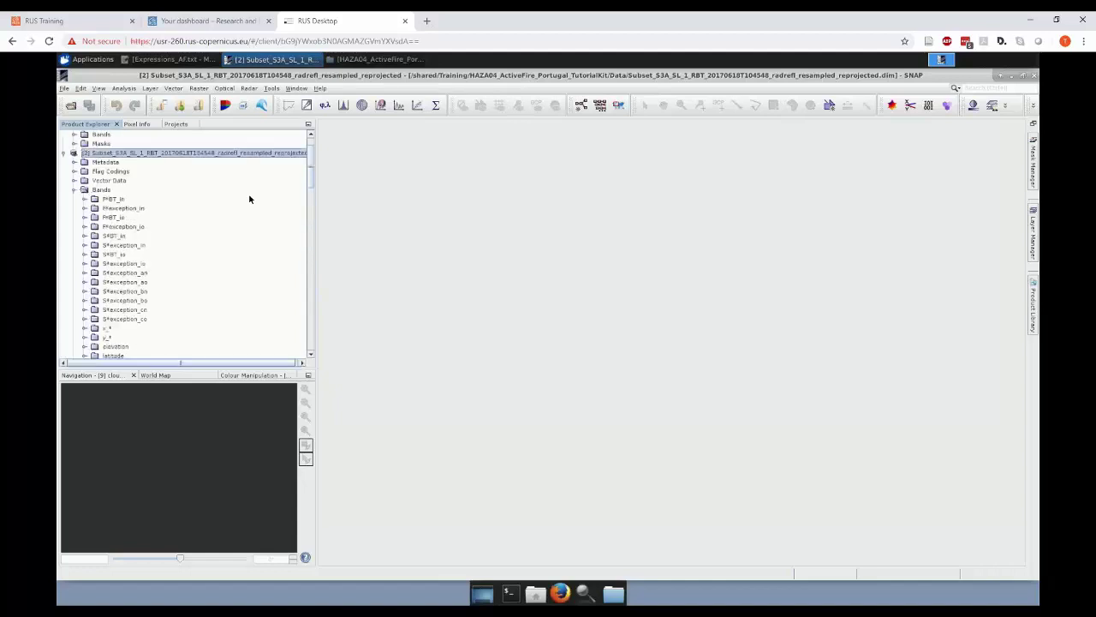
left_click(63, 135)
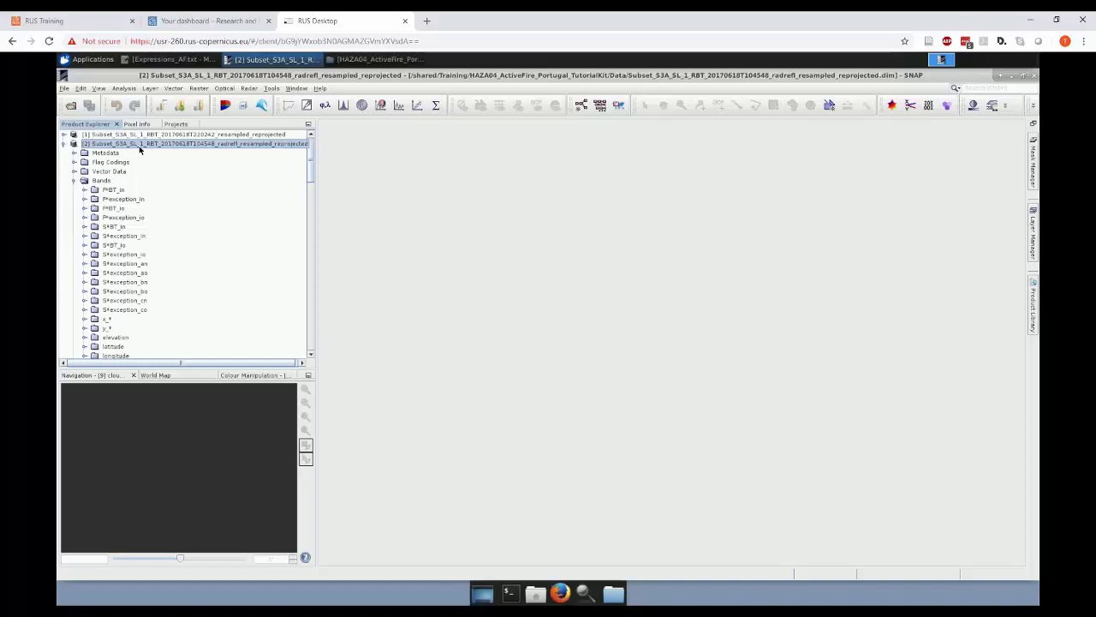
Step: Expand the daytime subset's F*BT_in band group and open the F1_BT_in and F2_BT_in bands as image views
scroll(151, 182, "down", 2)
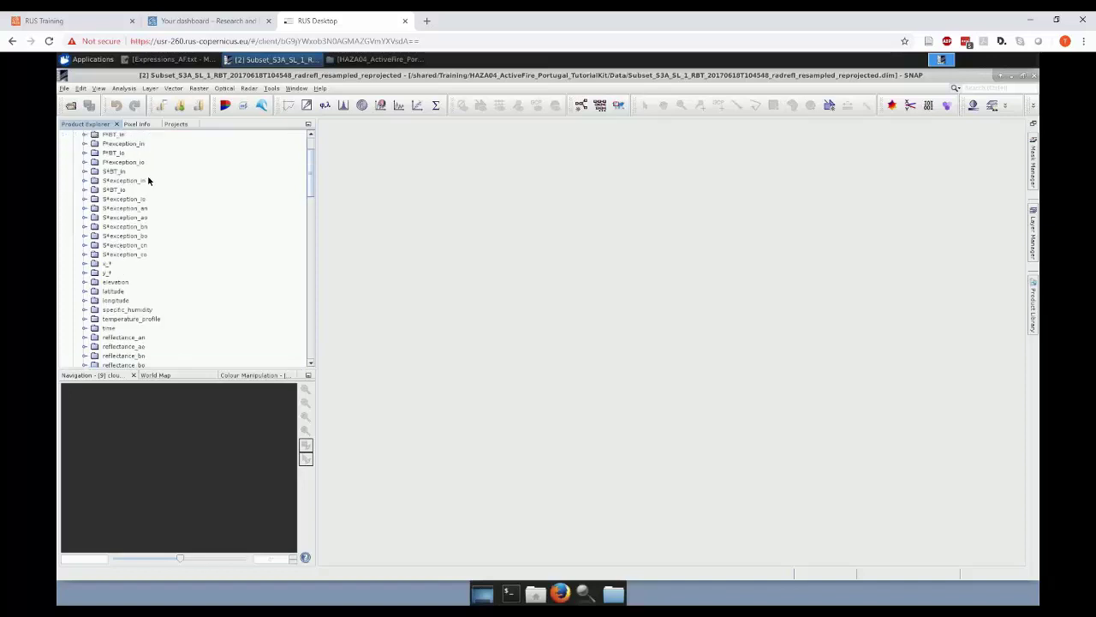
scroll(147, 175, "up", 2)
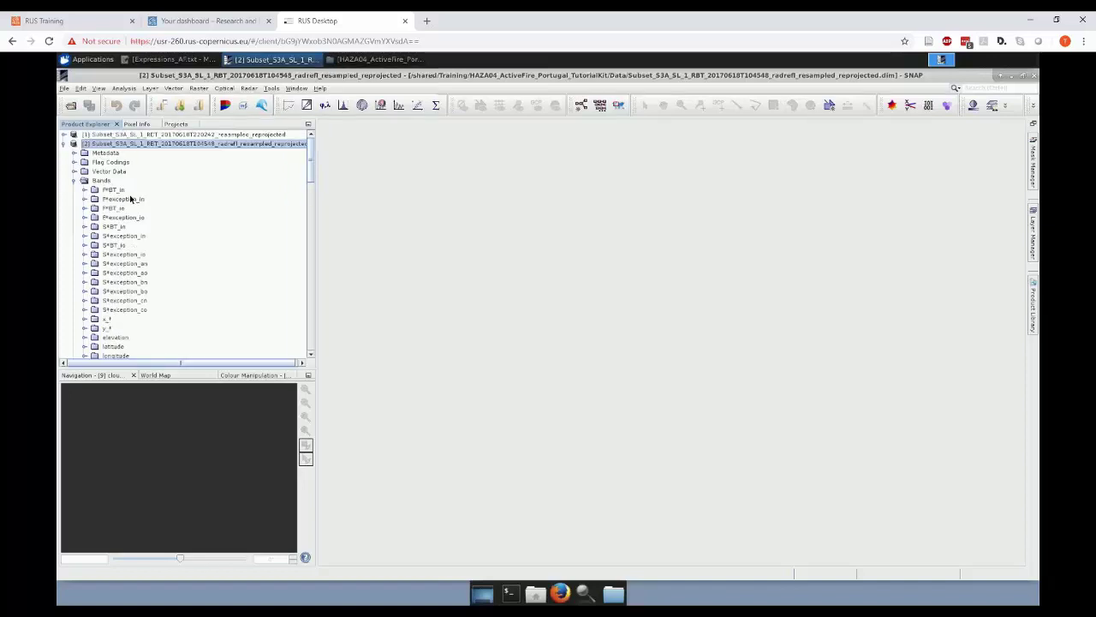
left_click(84, 190)
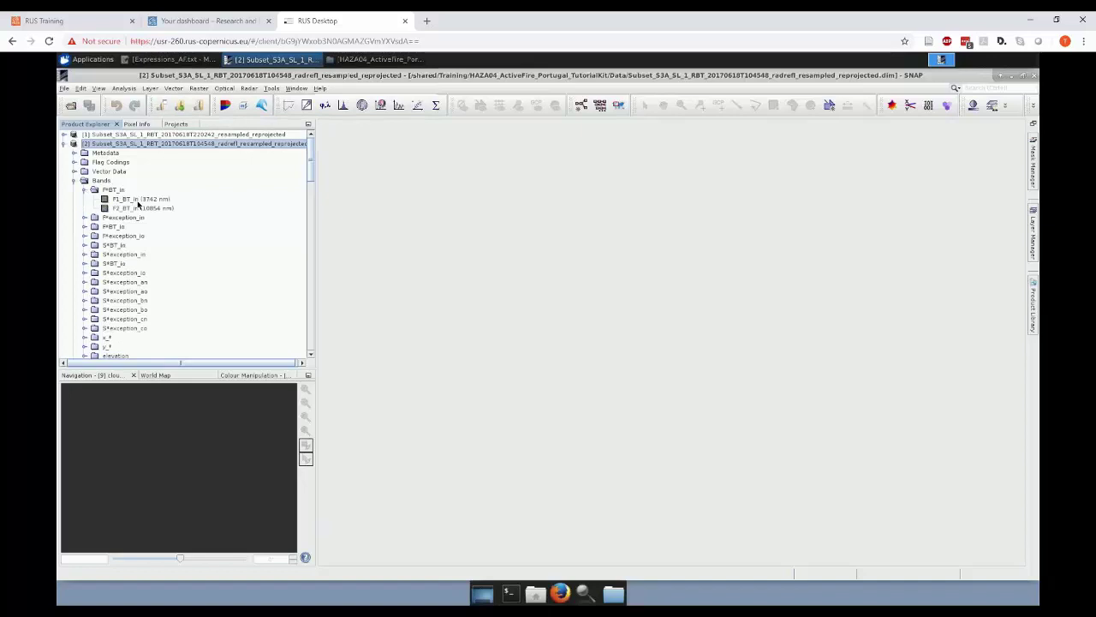
double_click(131, 199)
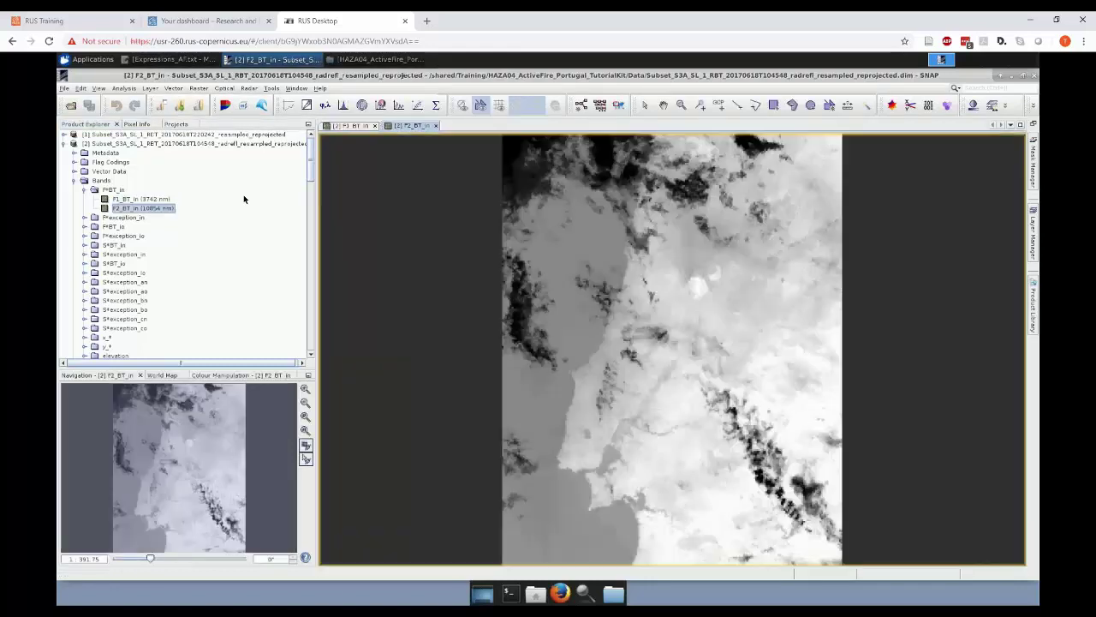
Step: Open the daytime subset's cloud_mask and land_cover_CCILandCover-2015 bands as image views
scroll(297, 199, "down", 4)
scroll(303, 275, "down", 10)
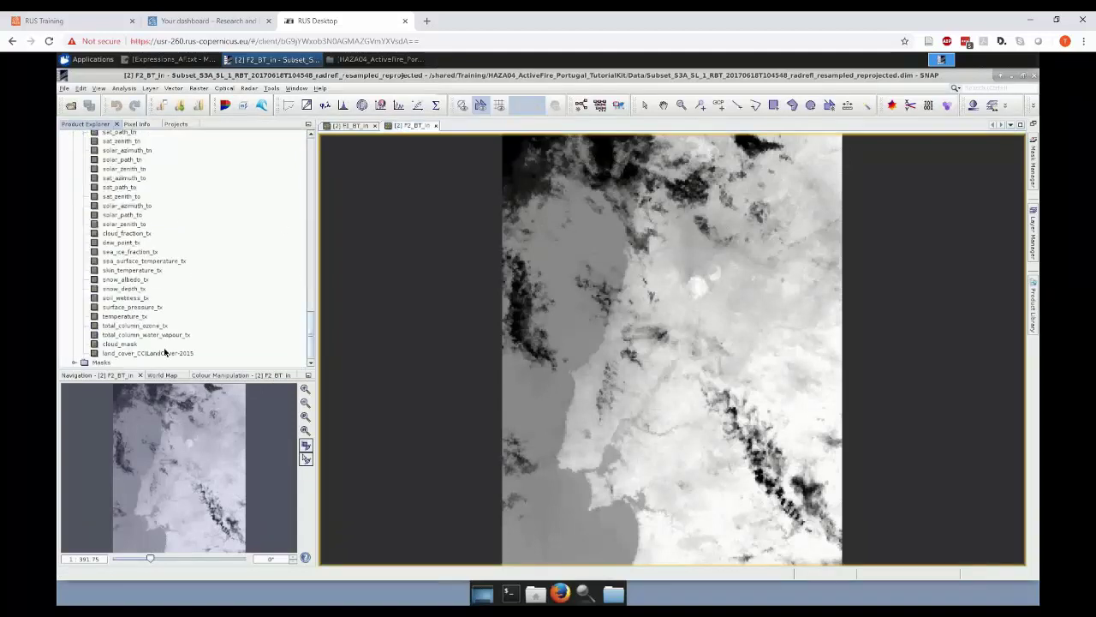
double_click(118, 345)
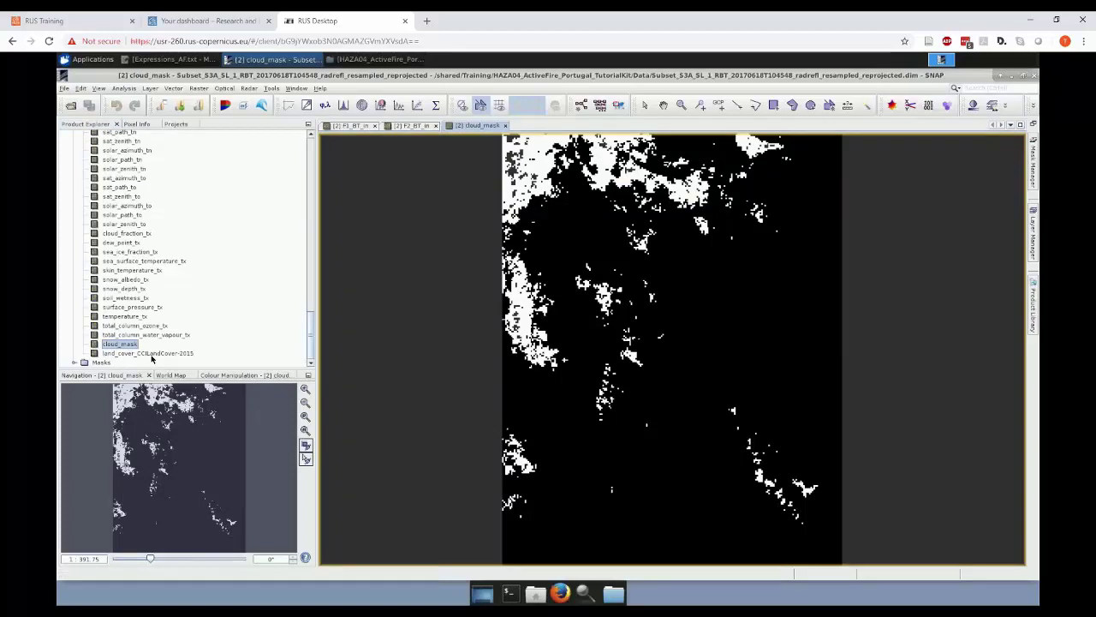
double_click(150, 353)
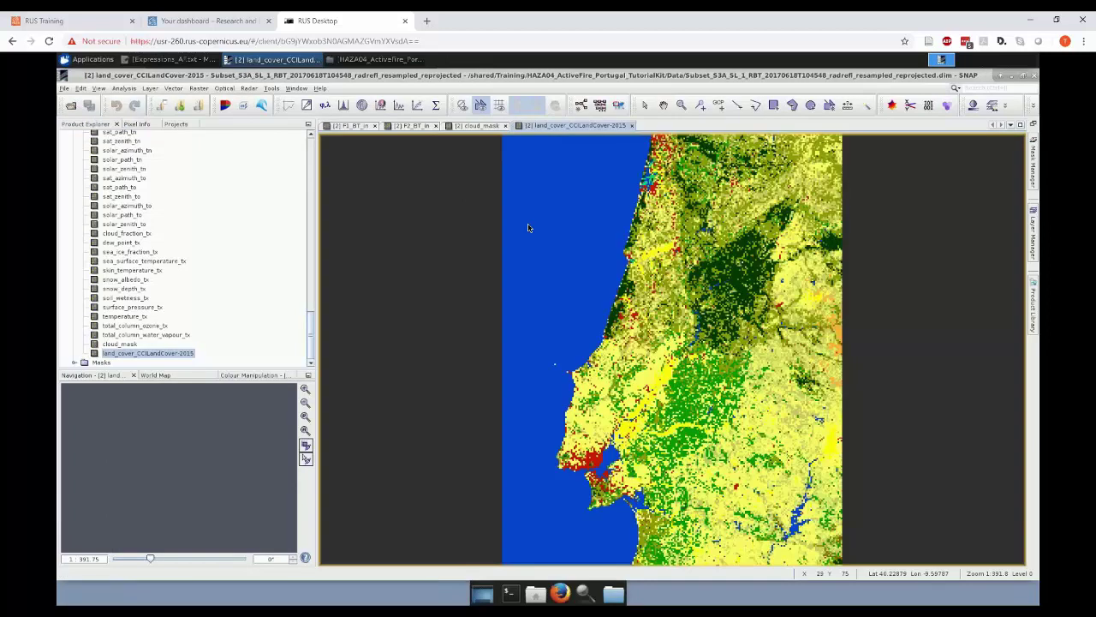
Step: Tile the four open band views horizontally and adjust the pane widths and zoom so each view fits
left_click(297, 88)
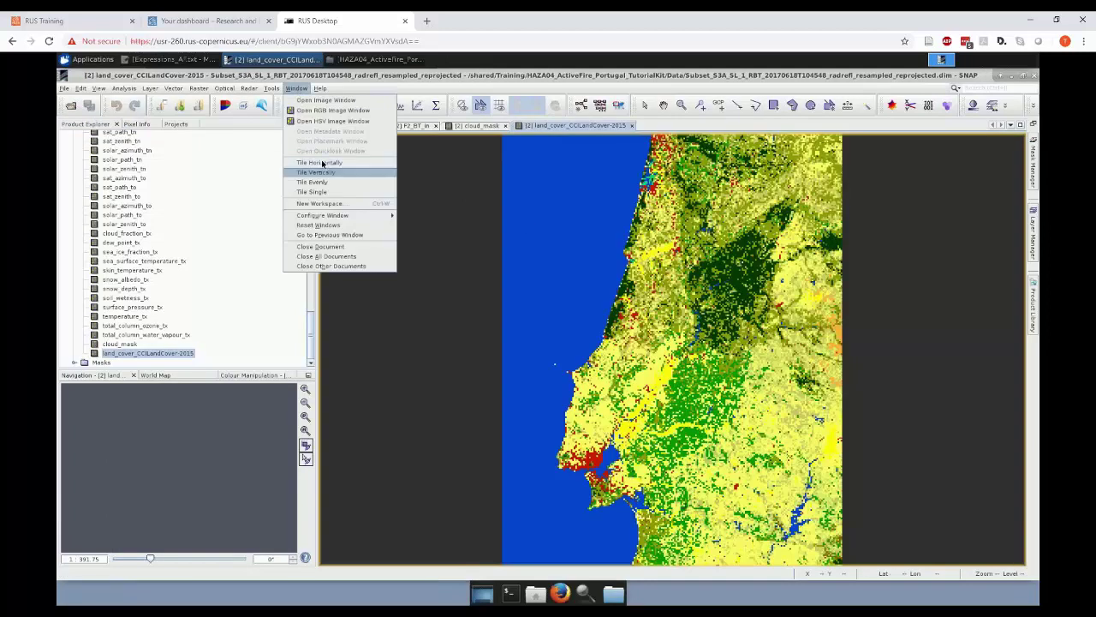
left_click(319, 163)
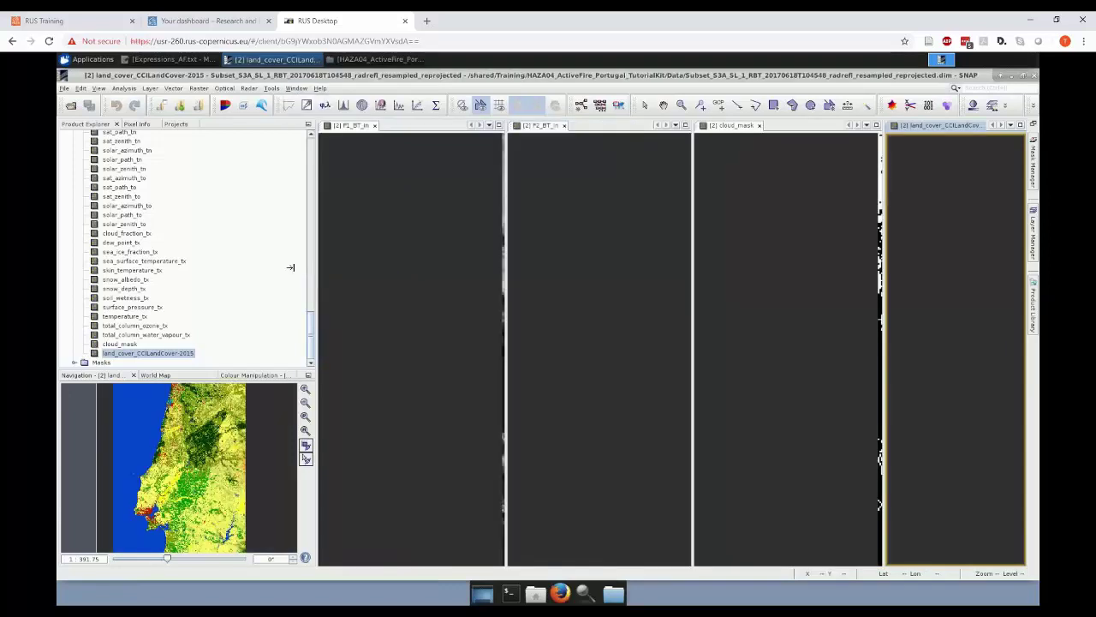
left_click_drag(253, 265, 239, 266)
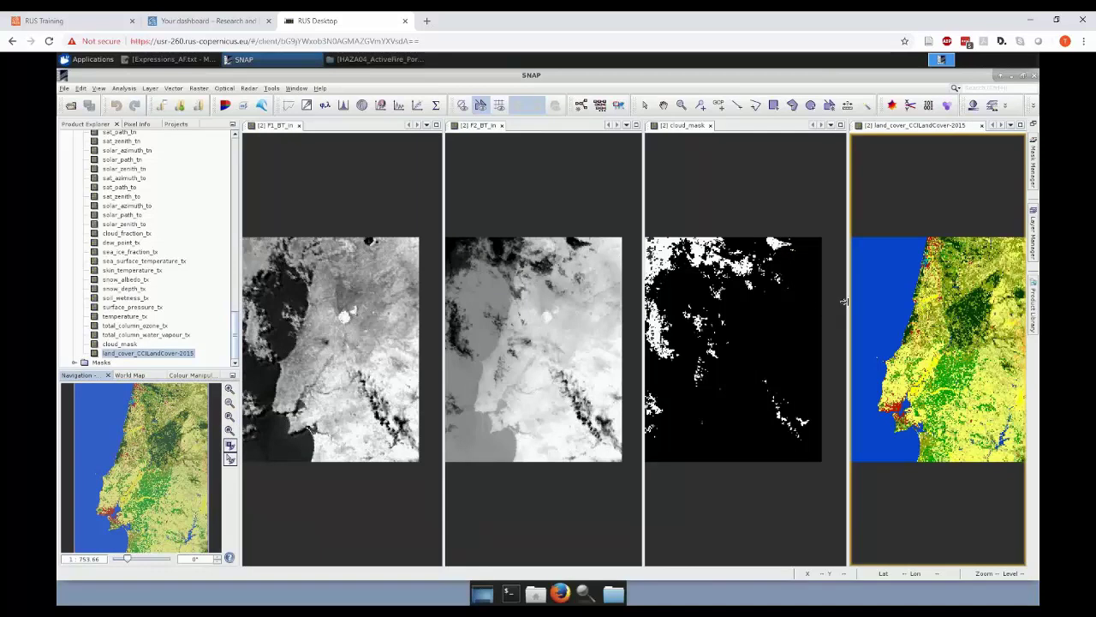
left_click_drag(838, 301, 832, 301)
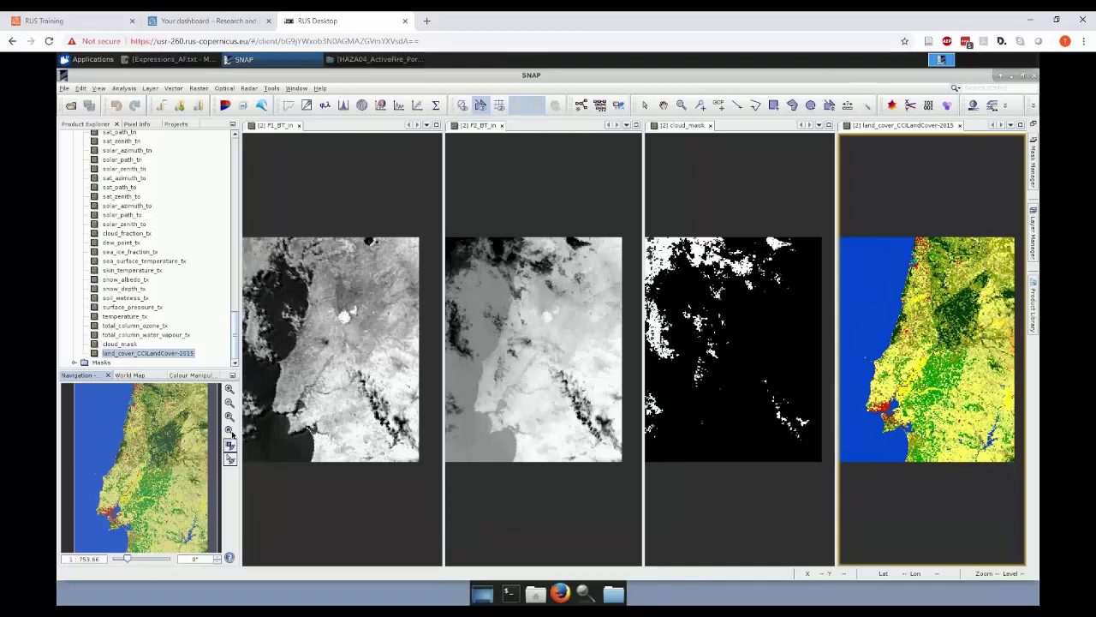
scroll(294, 334, "up", 1)
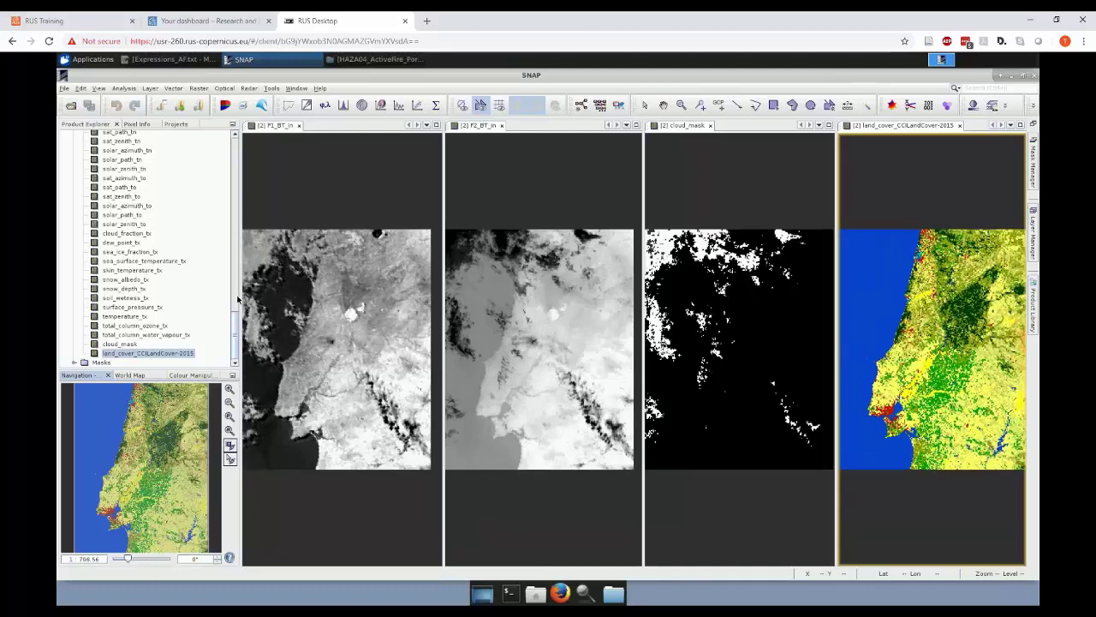
Step: Show the remote desktop browser full screen, and switch to PowerPoint to present the CCI Land Cover 2015 slide
left_click(1084, 42)
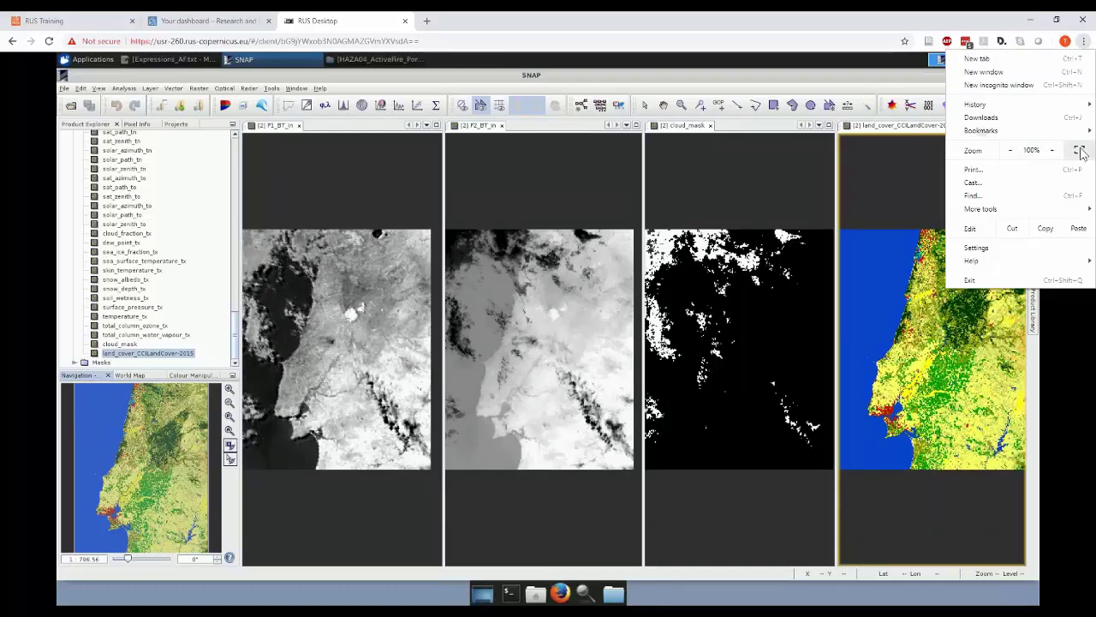
left_click(1080, 150)
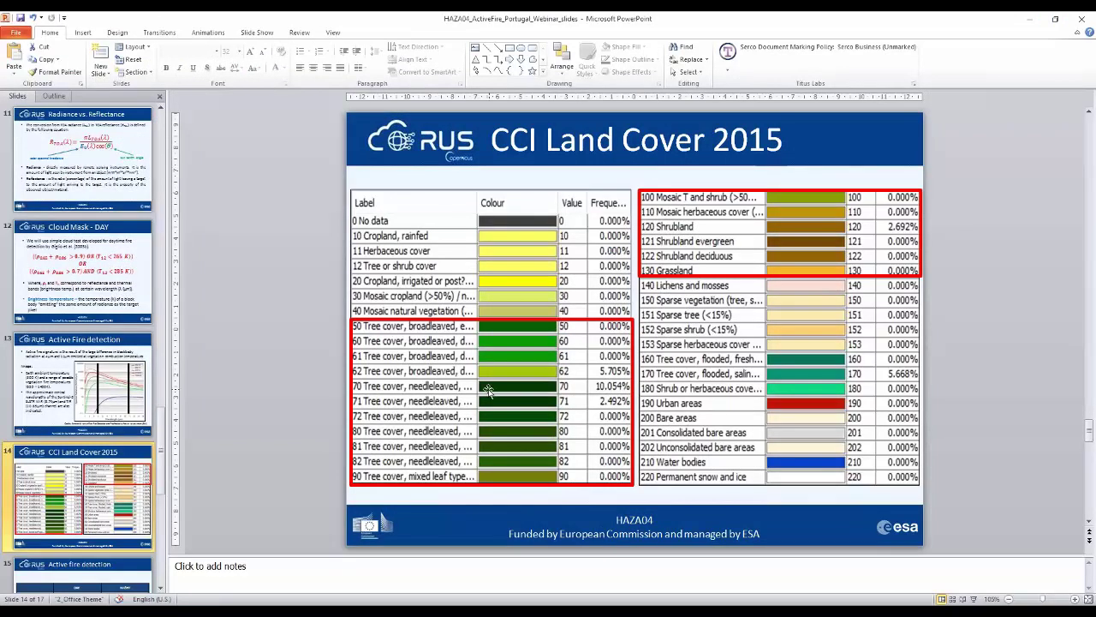
left_click(975, 600)
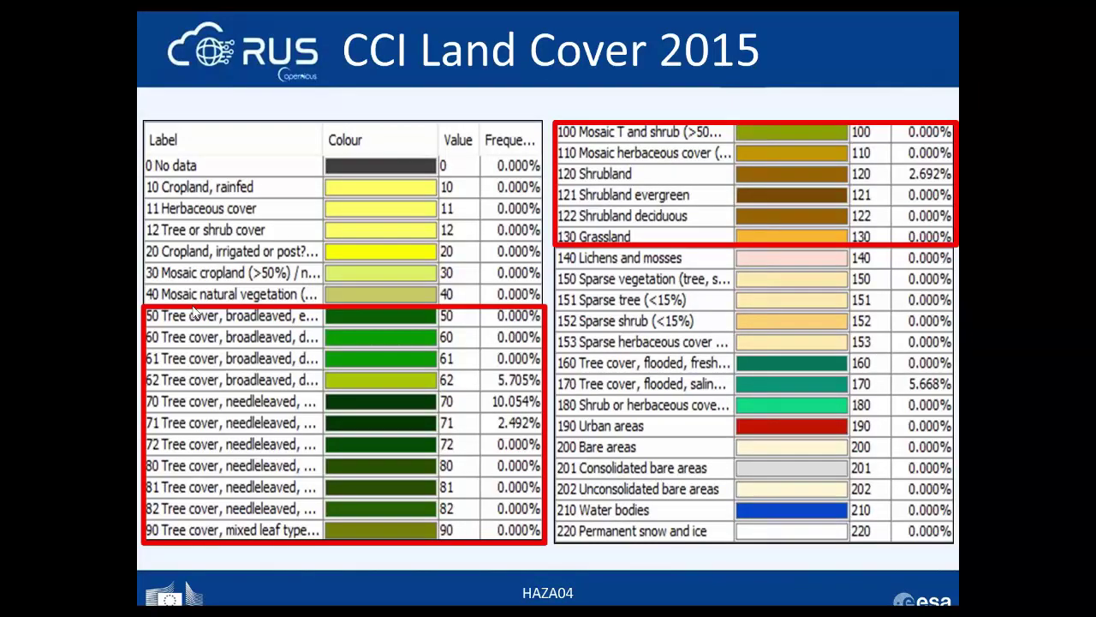
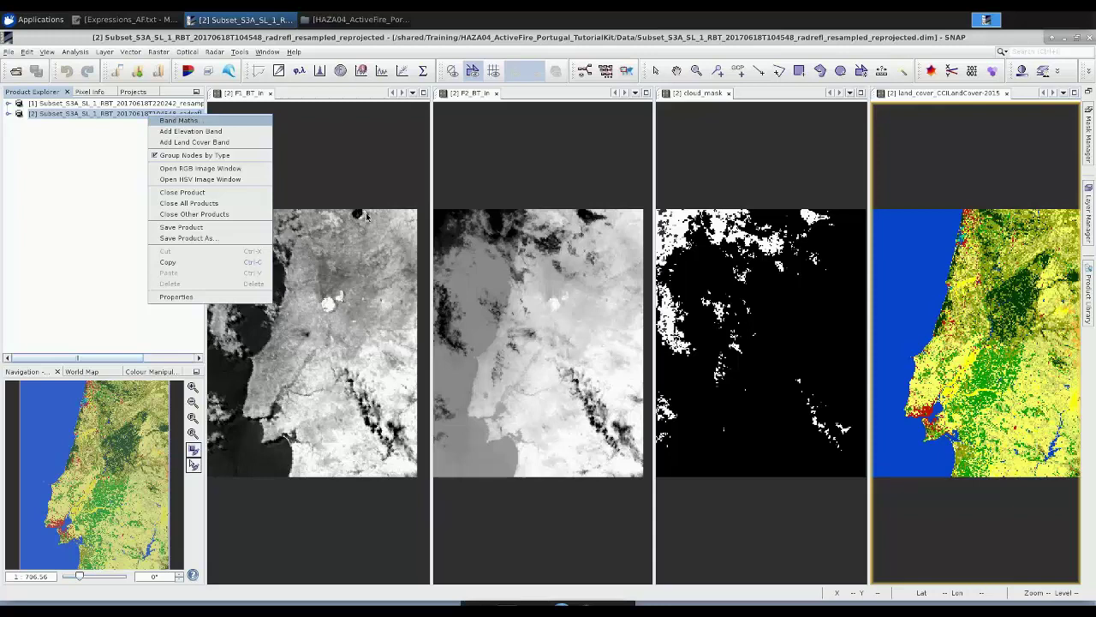
Step: Set up a non-virtual Band Maths band named fire_detection_LC on the daytime subset and open its expression editor
key("Return")
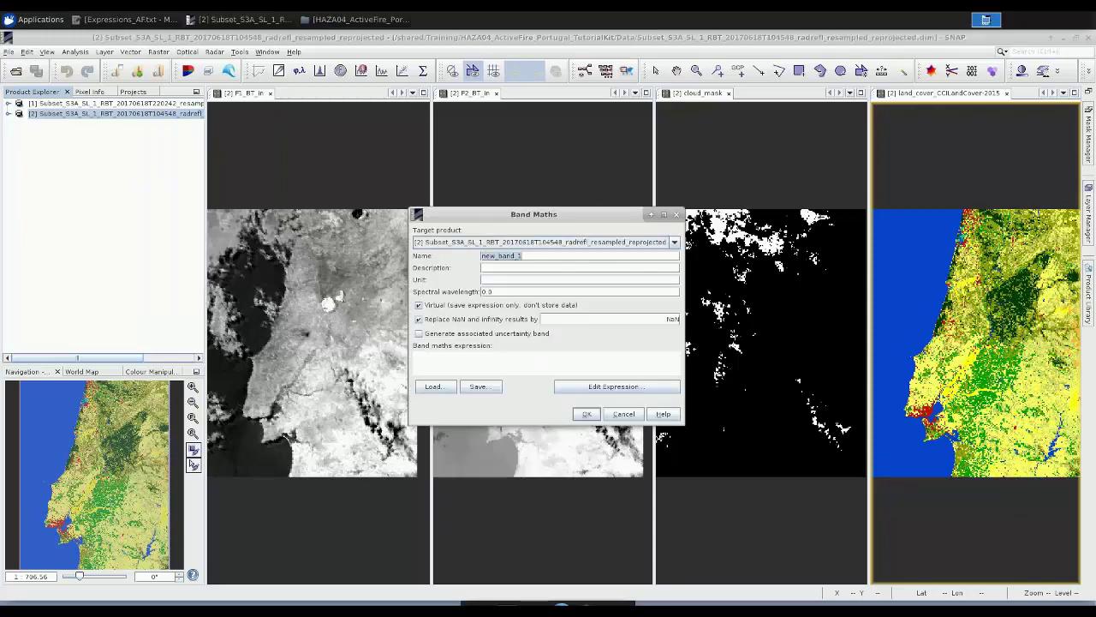
key("BackSpace")
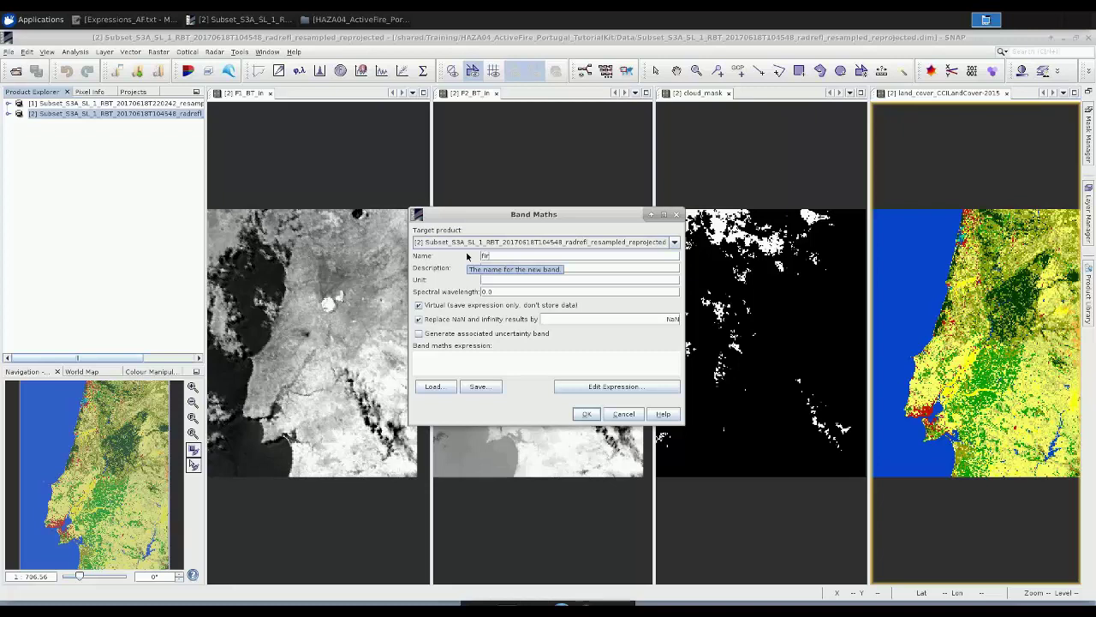
type("fire_detection_LC")
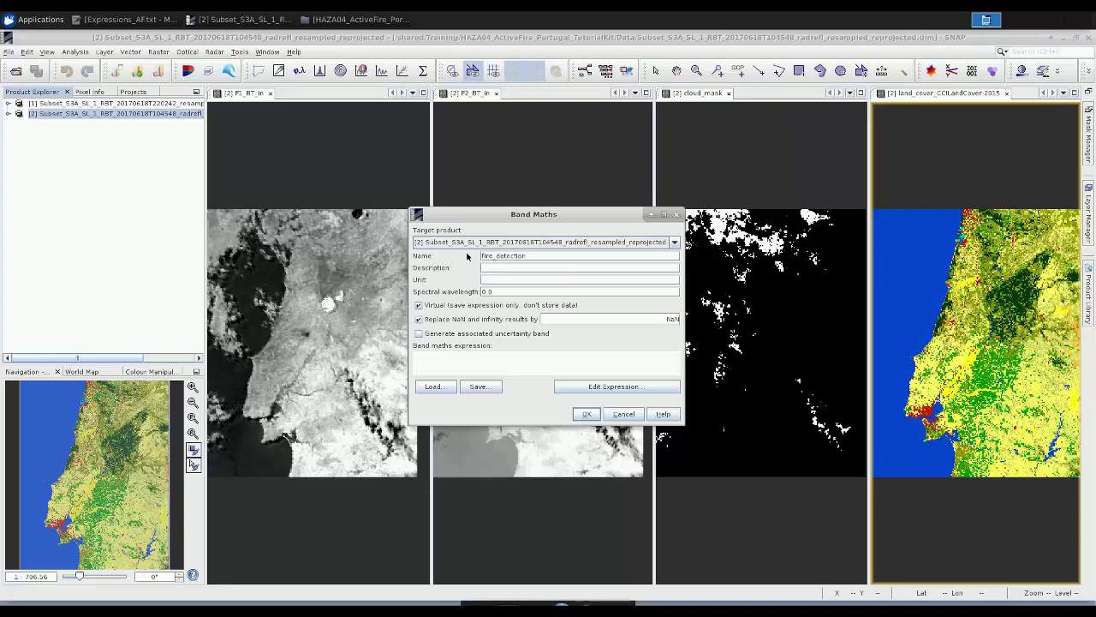
left_click(419, 306)
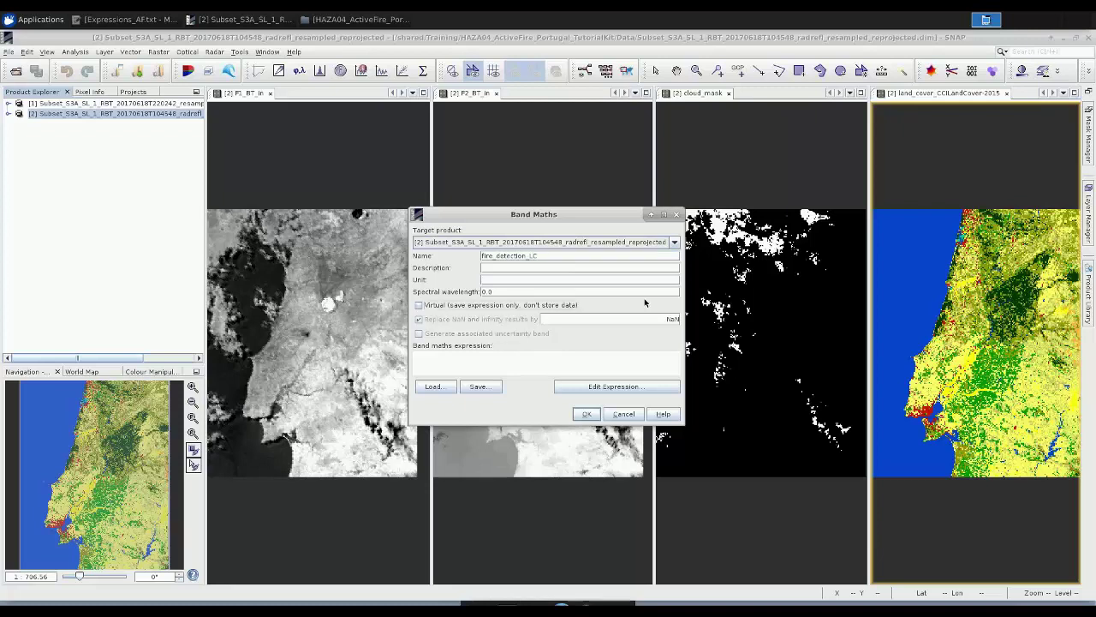
key("space")
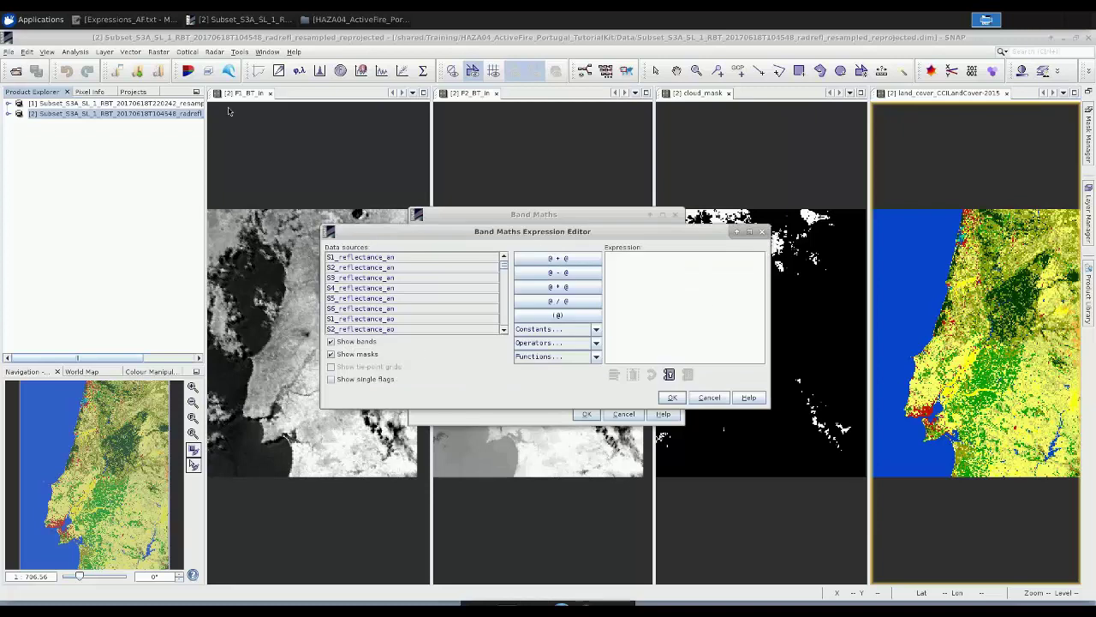
Step: Copy the day-time "Fire detection with Land Cover" expression from Expressions_AF.txt into the Band Maths expression editor, and minimize the text file
left_click(123, 21)
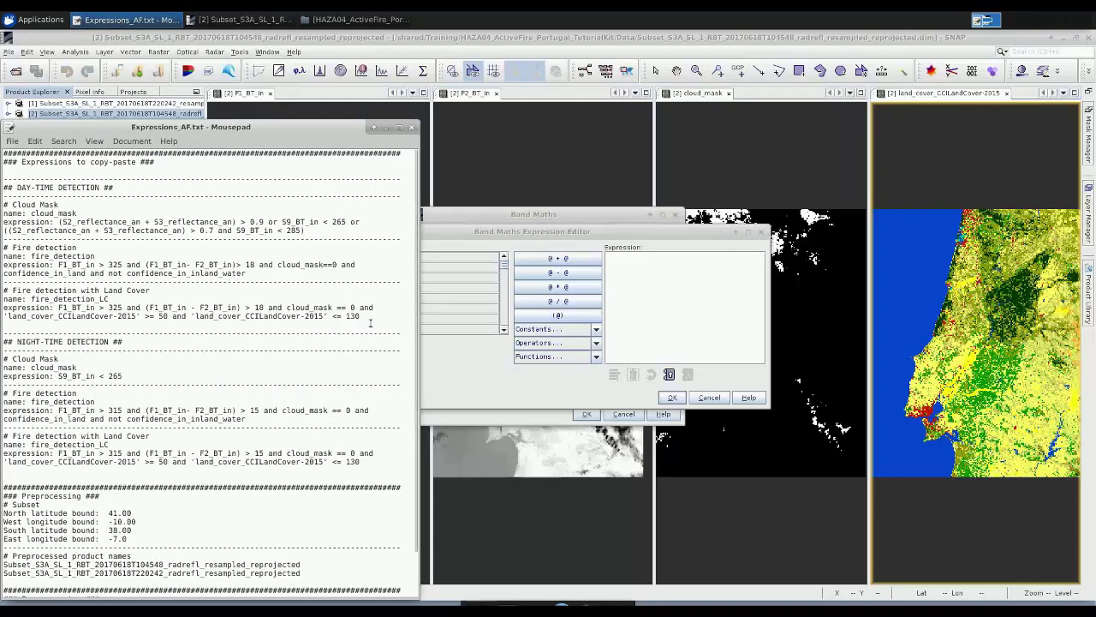
left_click_drag(360, 316, 59, 308)
key("ctrl+c")
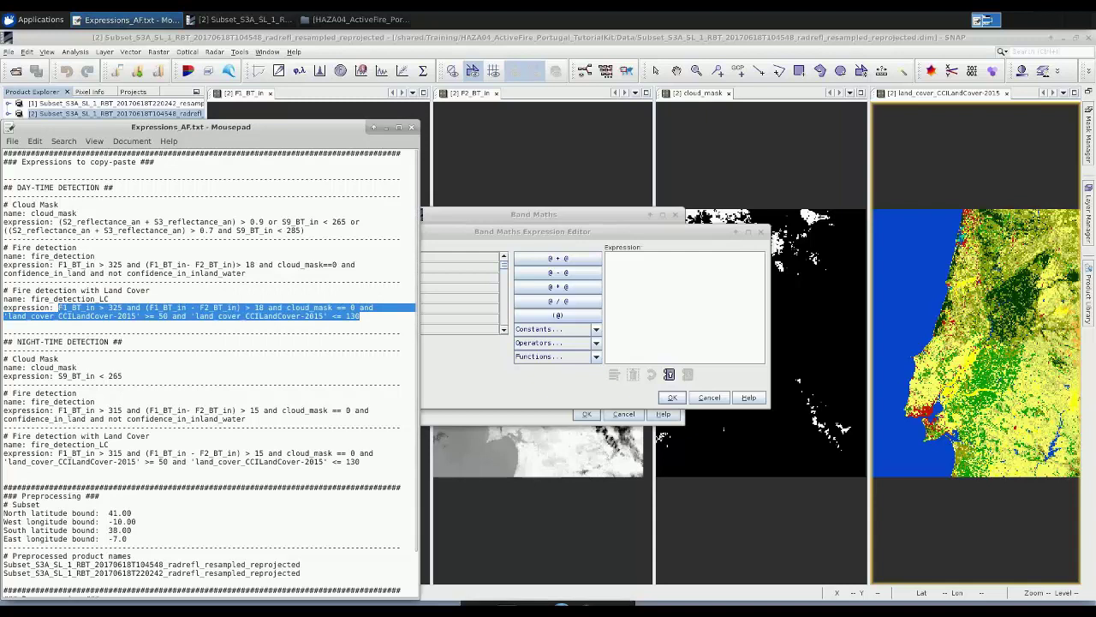
left_click(653, 285)
key("ctrl+v")
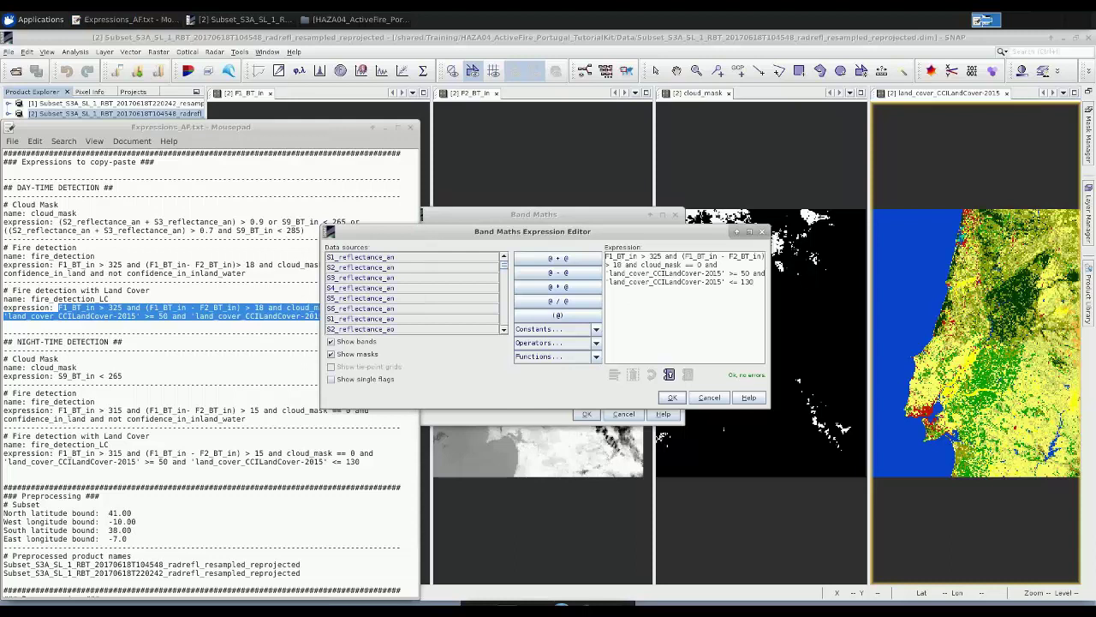
left_click(386, 130)
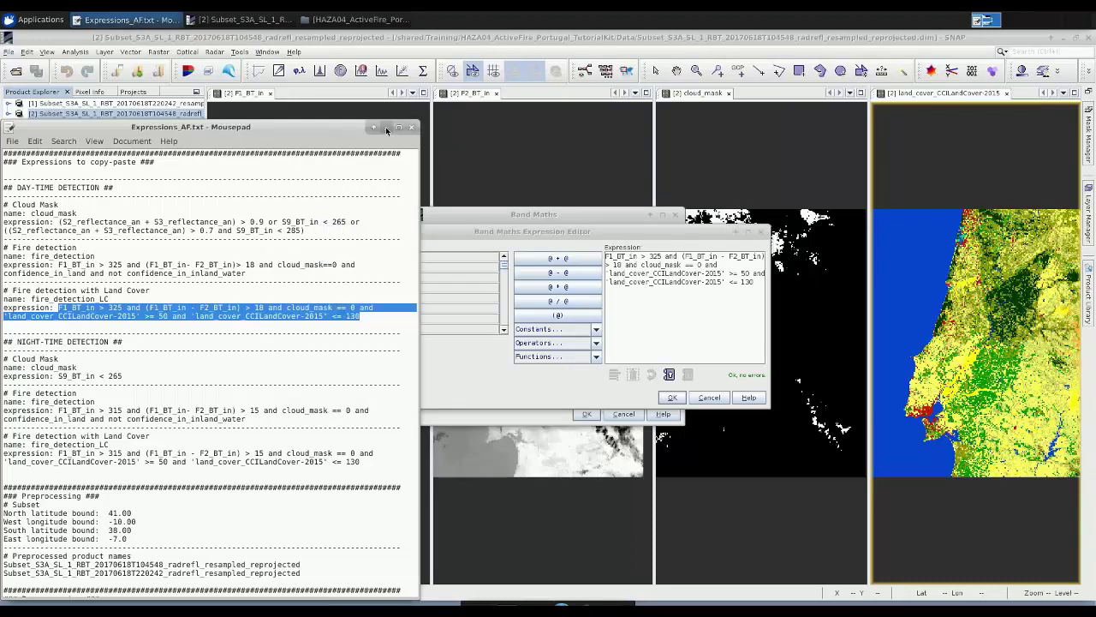
left_click(387, 127)
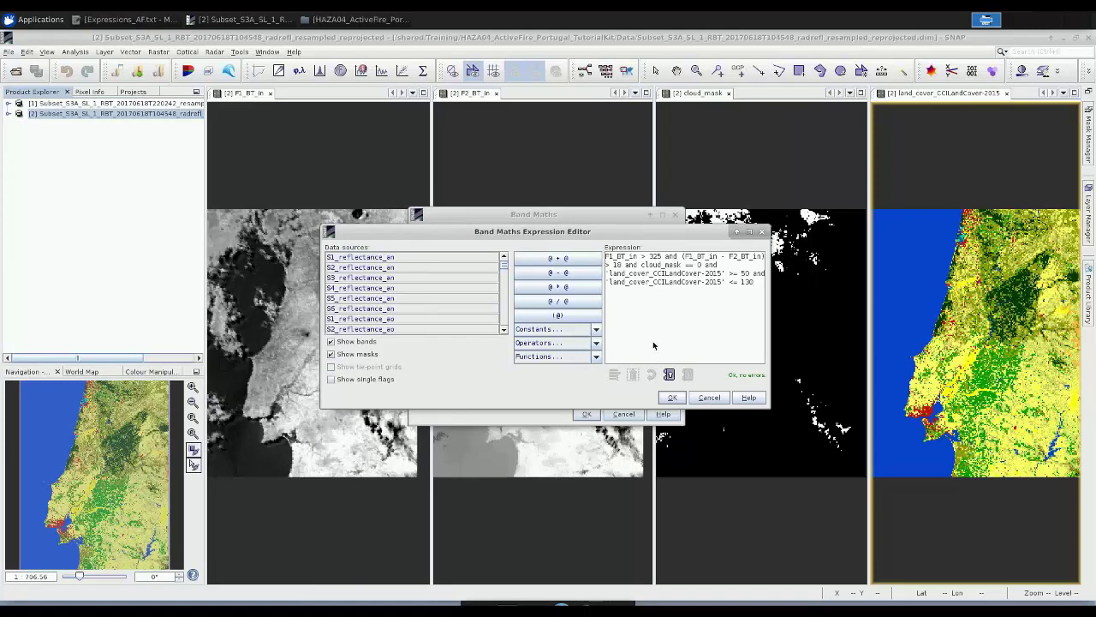
Step: Look through the data sources, accept the land cover fire expression, and create the fire_detection_LC band on the daytime subset
scroll(505, 287, "down", 3)
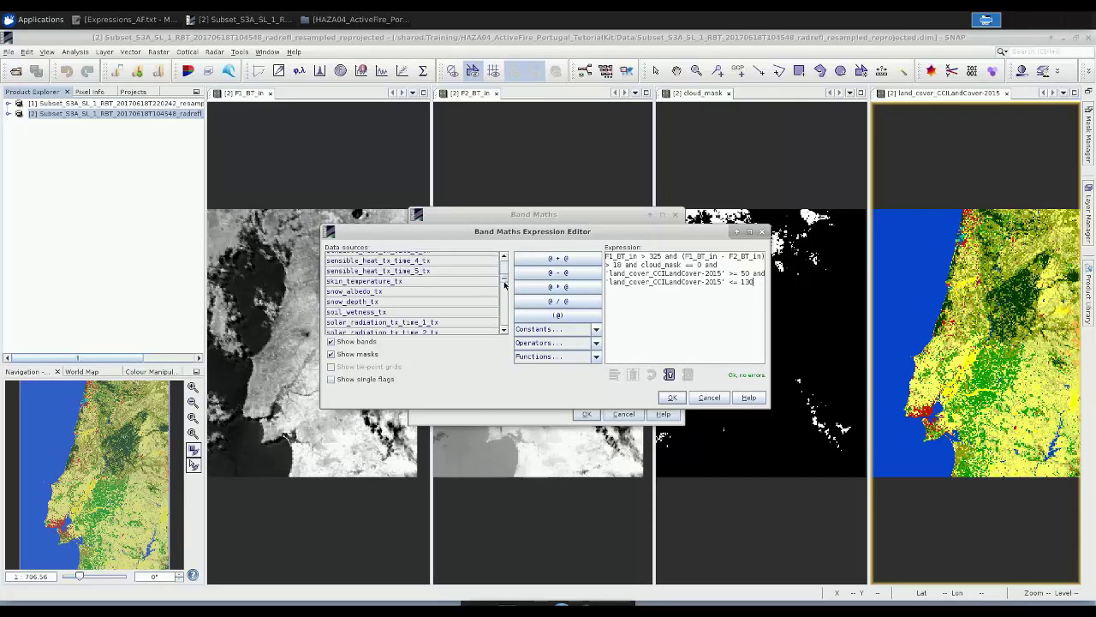
left_click_drag(505, 292, 516, 340)
scroll(504, 282, "up", 6)
scroll(504, 282, "down", 5)
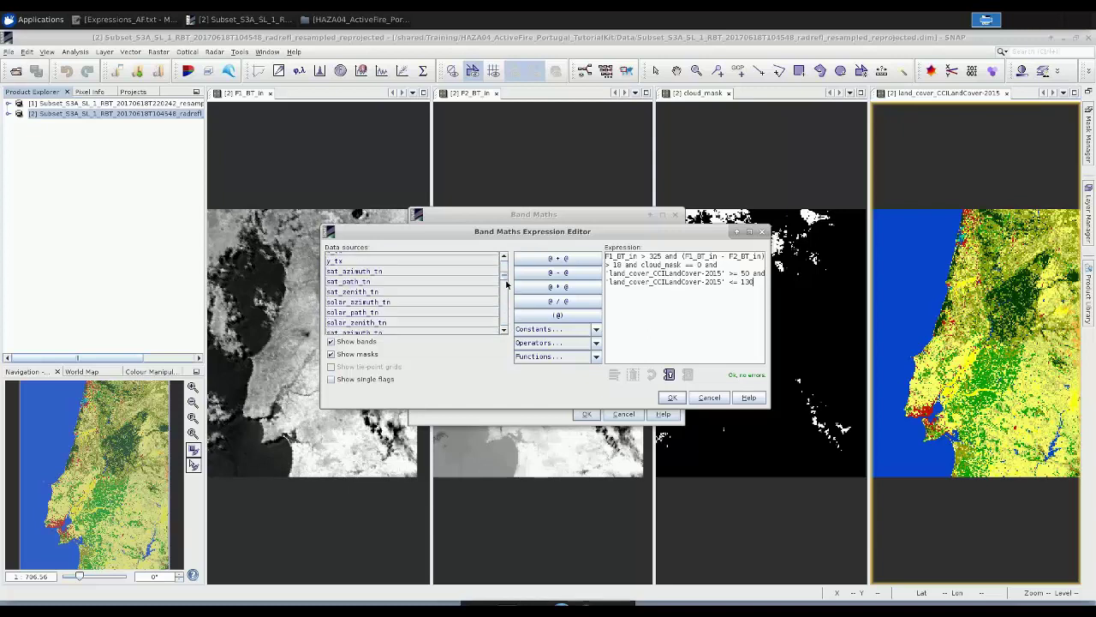
scroll(504, 281, "up", 5)
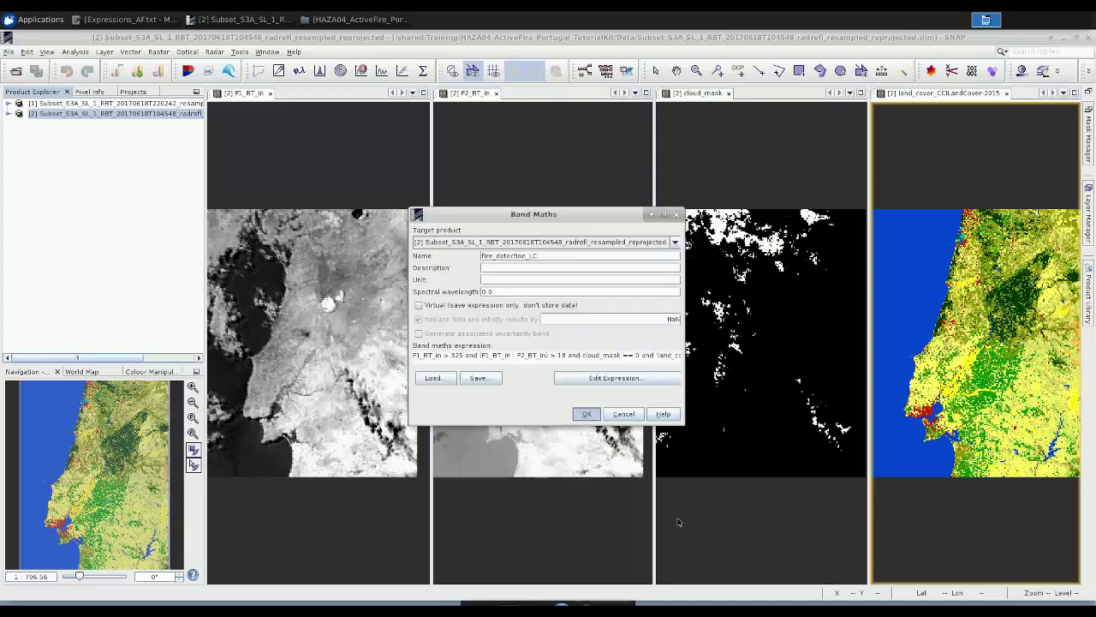
left_click(587, 413)
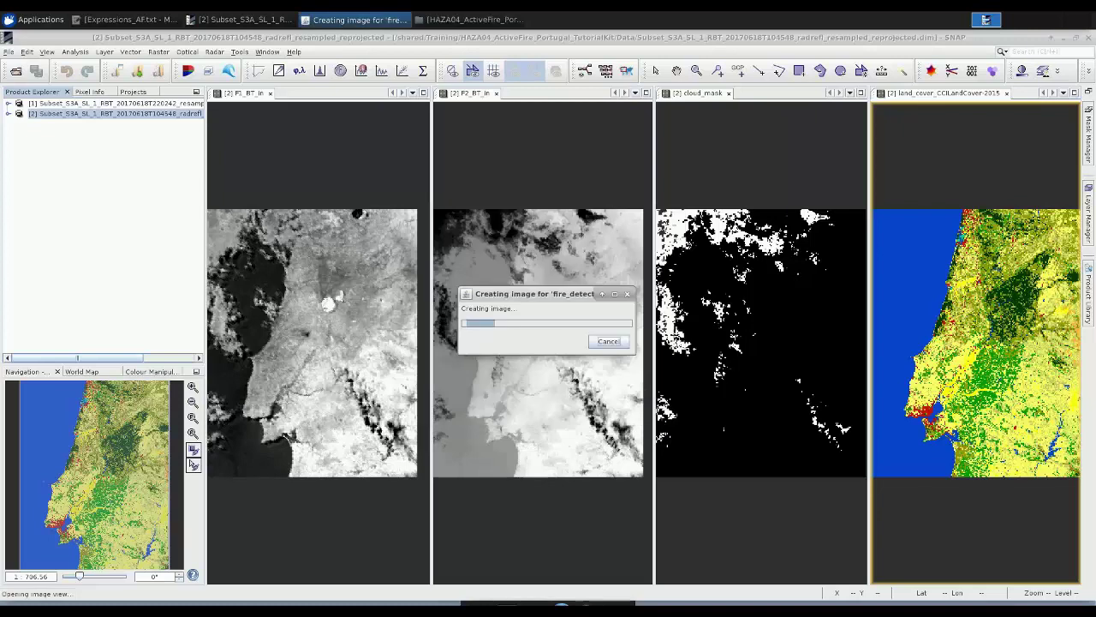
Step: Tile the image views as a single group and zoom the daytime fire_detection_LC view to fit the whole image
left_click(241, 53)
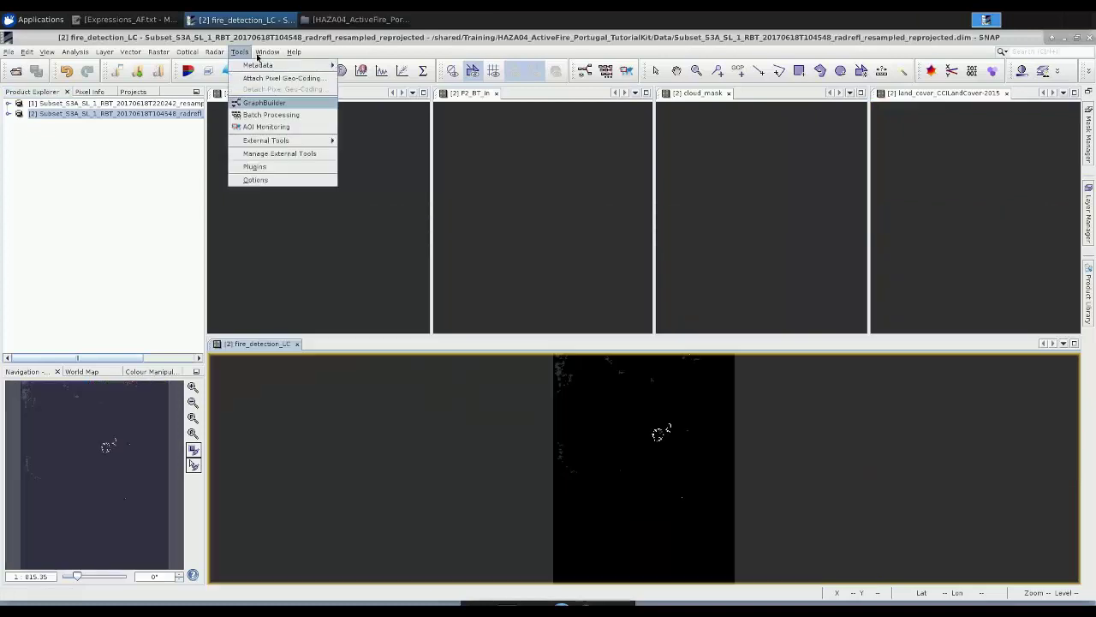
mouse_move(260, 54)
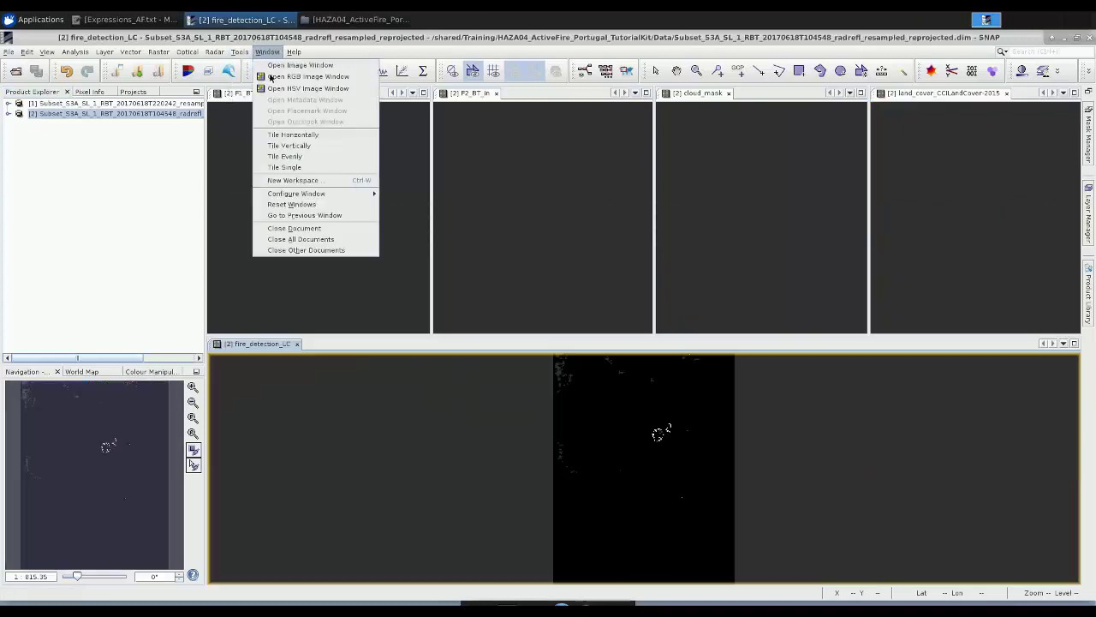
left_click(338, 167)
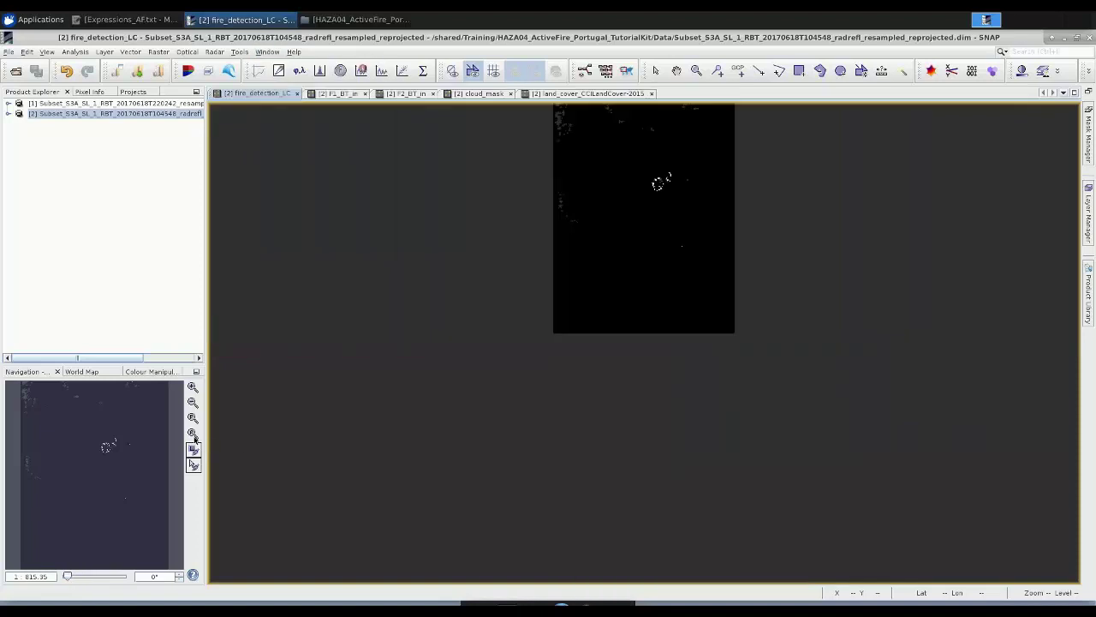
left_click(192, 432)
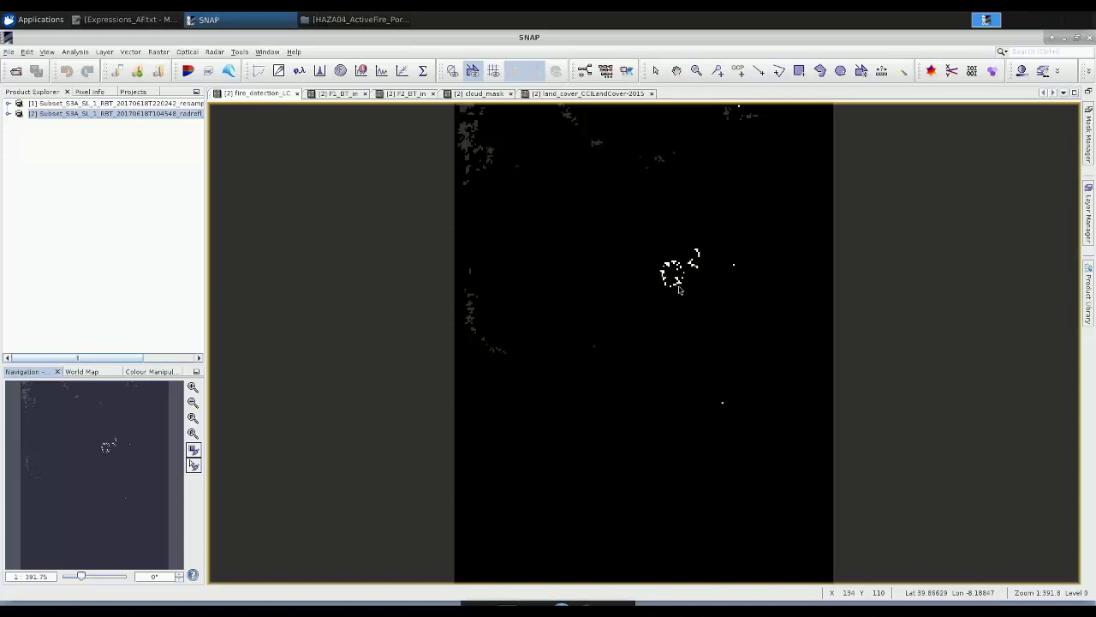
Step: Compare the detected fire pixels in the daytime fire_detection_LC view with the hot spots in the F1_BT_in band
left_click(342, 93)
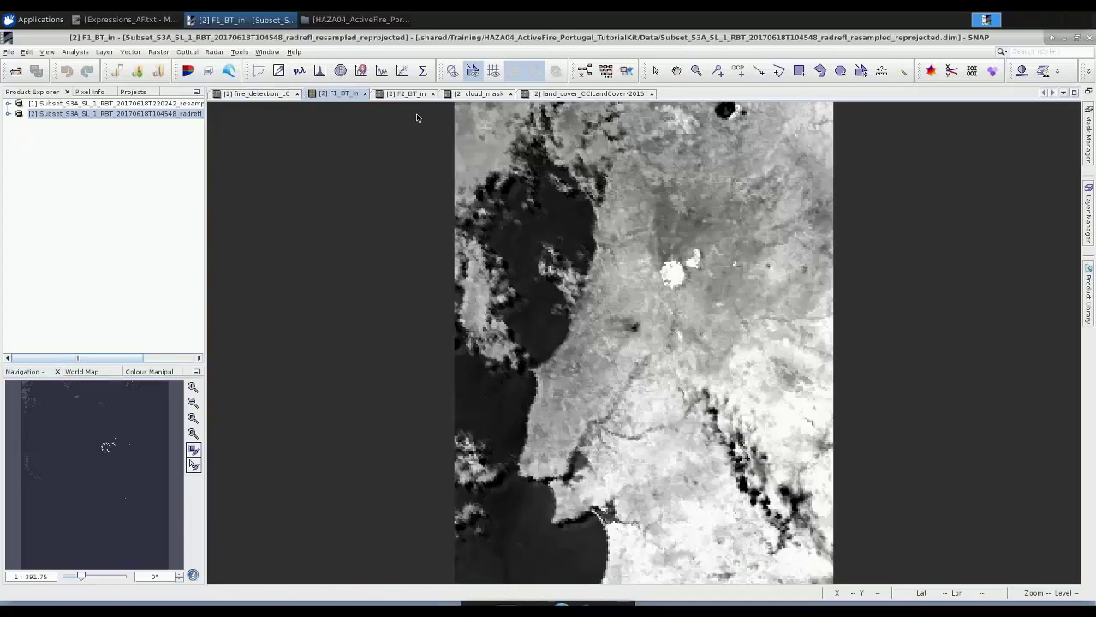
left_click(271, 96)
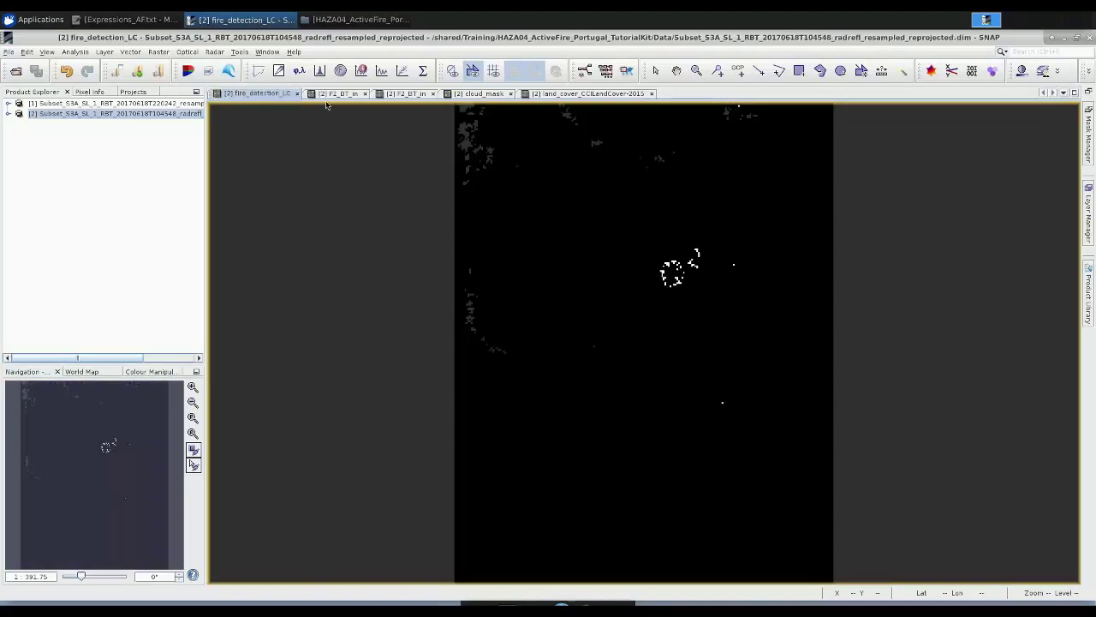
key("ctrl+Tab")
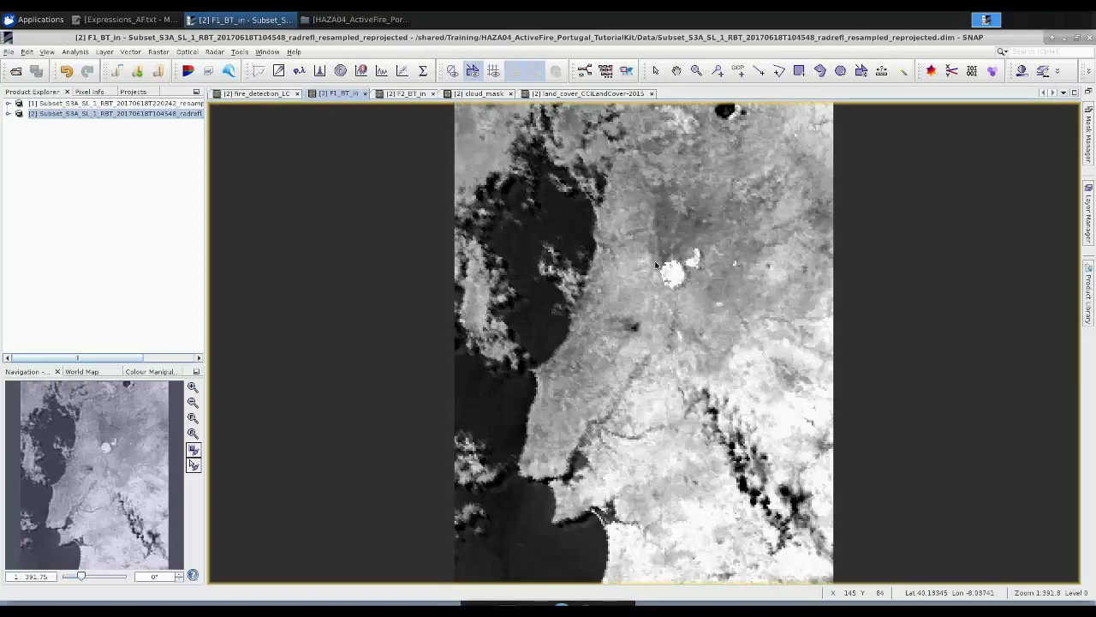
left_click(287, 92)
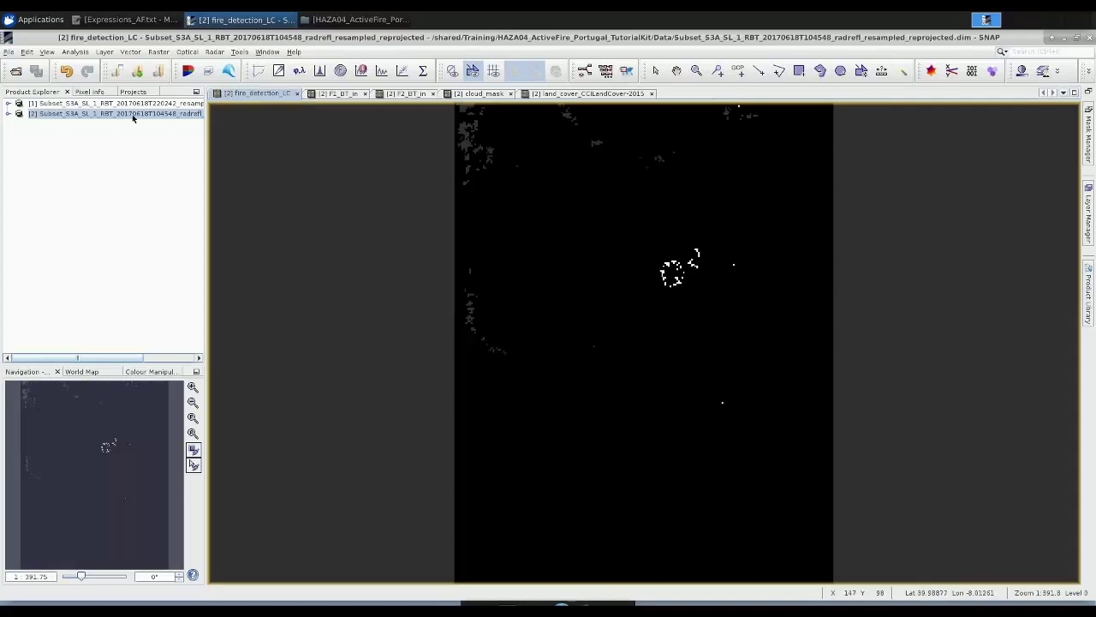
left_click(339, 93)
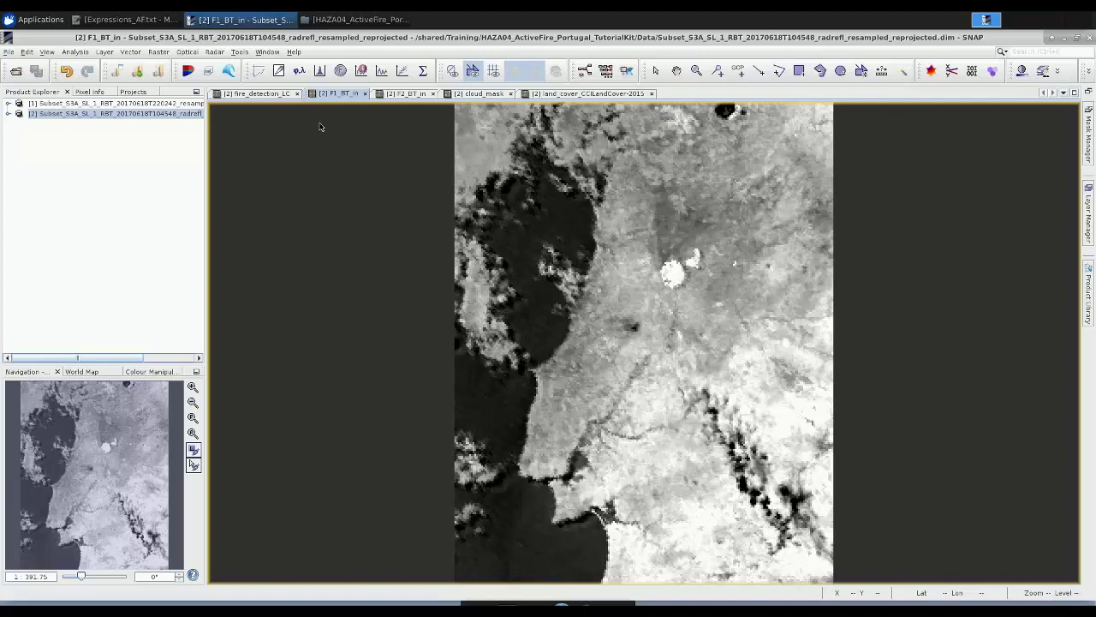
left_click(263, 93)
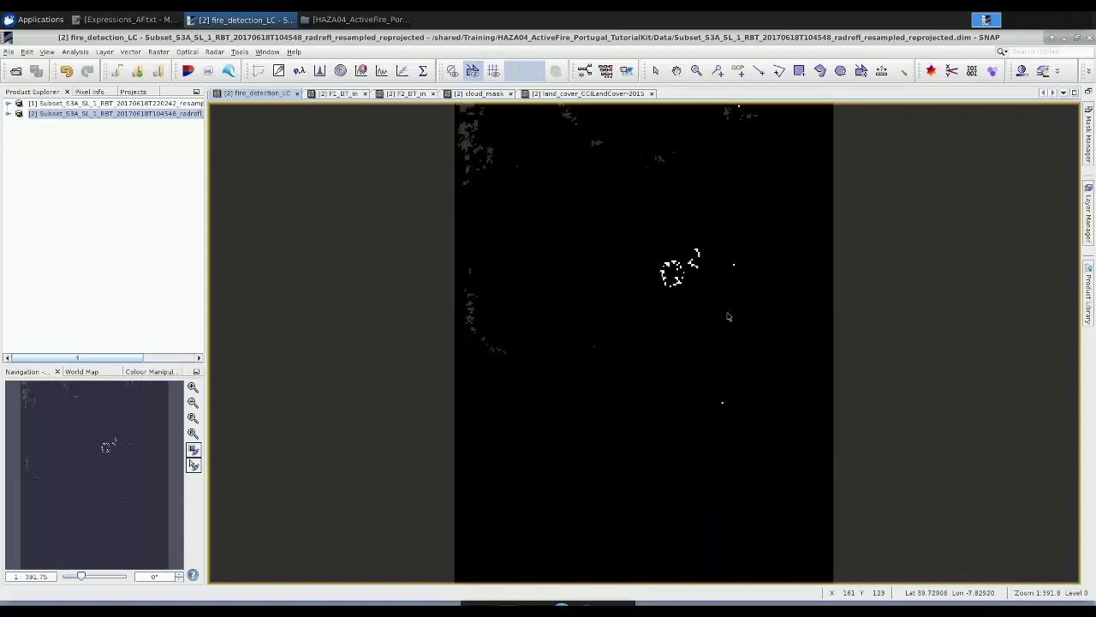
Step: Set up a non-virtual Band Maths band named fire_detection_LC on the night-time subset and open its expression editor
left_click(109, 104)
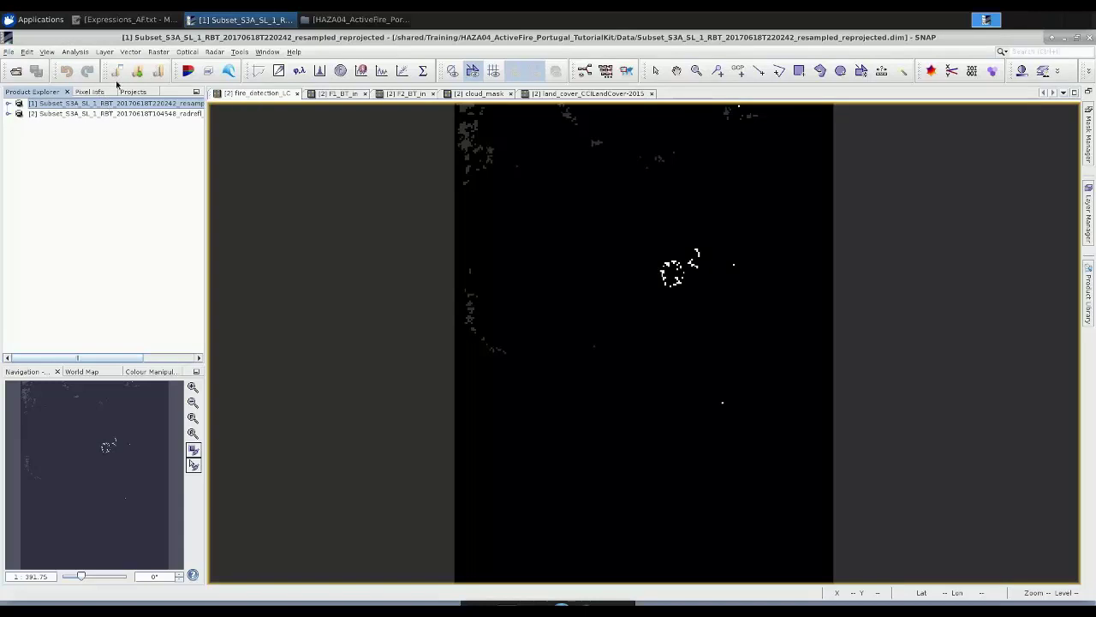
right_click(149, 107)
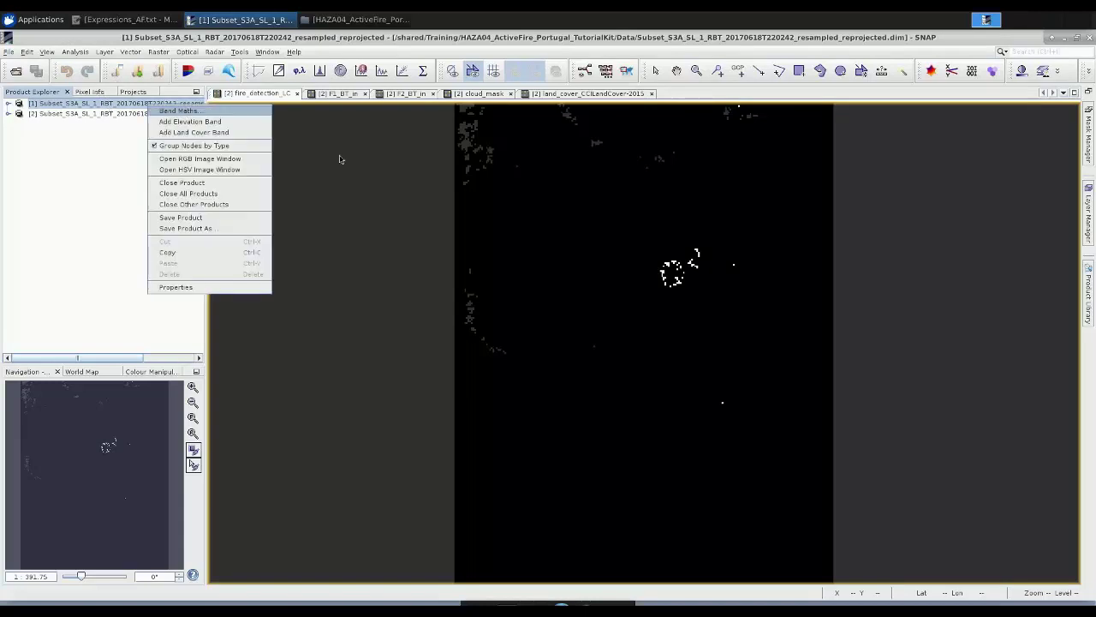
left_click(184, 112)
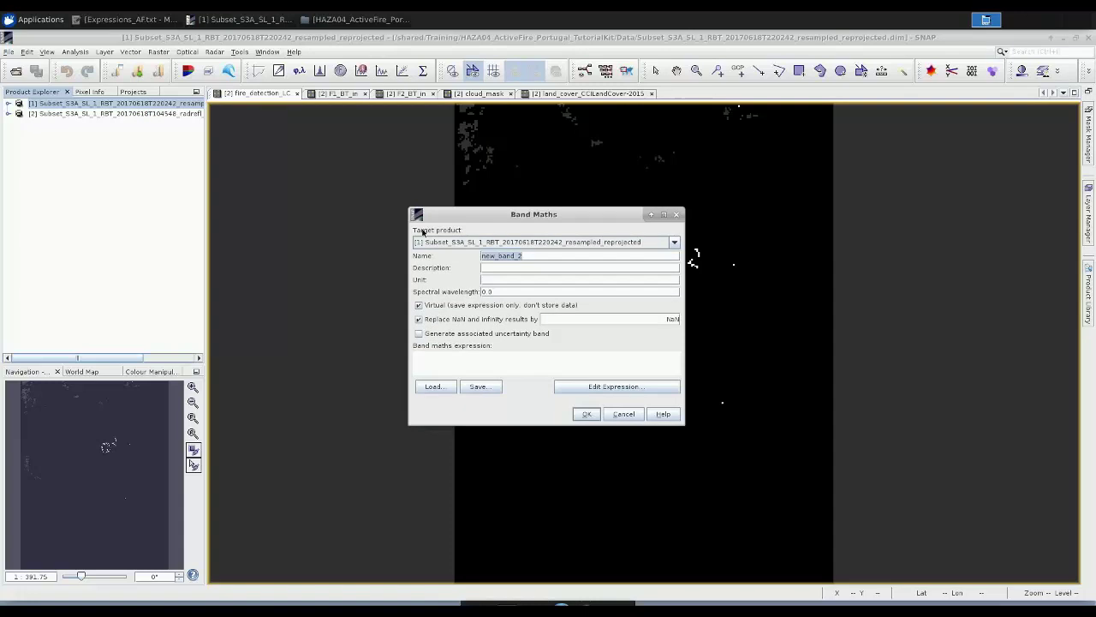
key("BackSpace")
left_click(616, 386)
Step: Copy the night-time land cover fire expression (F1_BT_in > 315, difference > 15) from Expressions_AF.txt into the editor, and create the band
left_click(124, 19)
left_click_drag(375, 462, 57, 452)
key("ctrl+c")
left_click(659, 281)
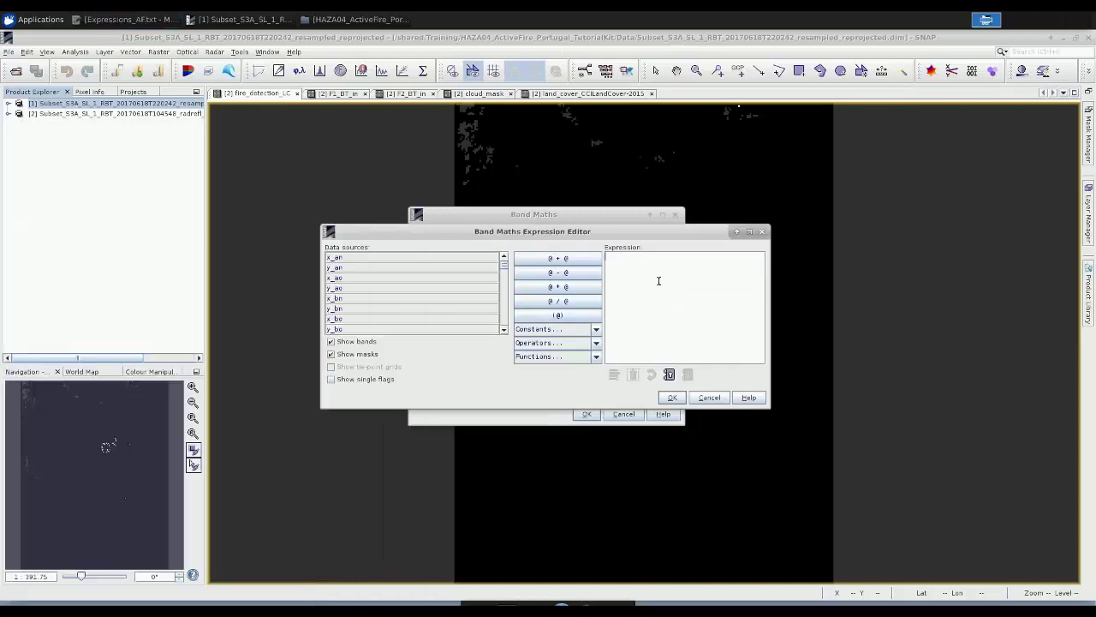
key("ctrl+v")
left_click(673, 399)
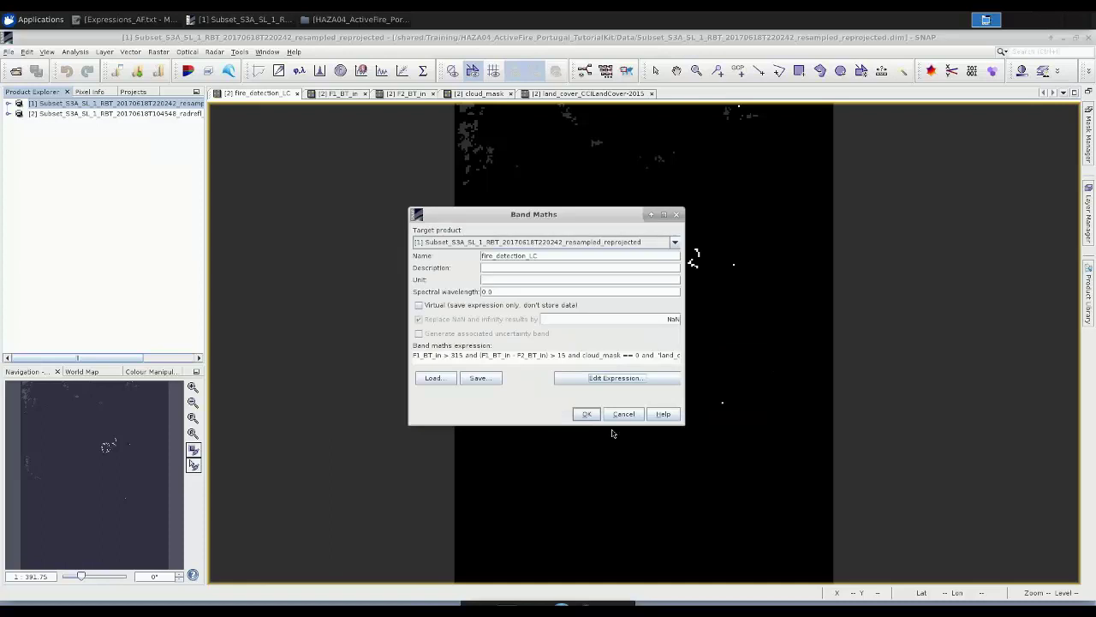
left_click(595, 417)
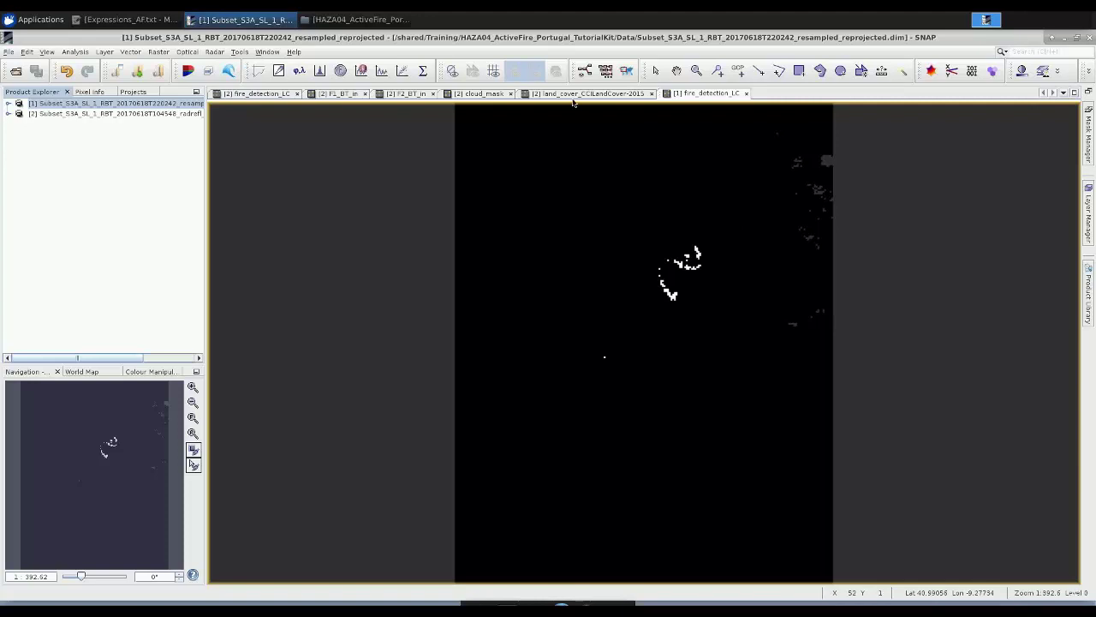
Step: Compare the daytime and night-time fire_detection_LC views
left_click(262, 93)
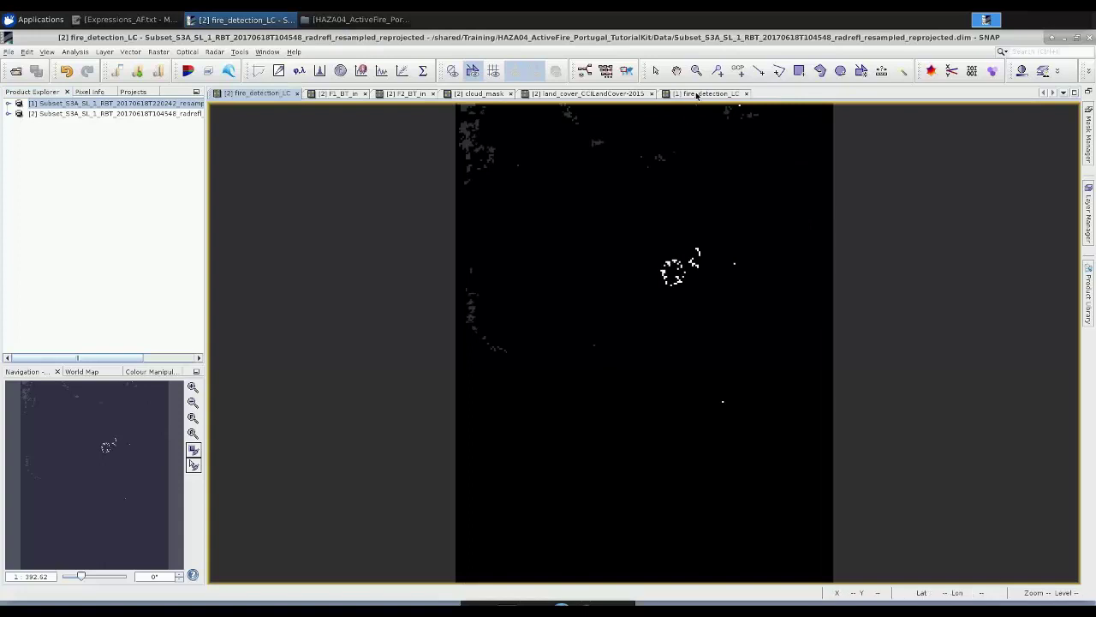
left_click(696, 93)
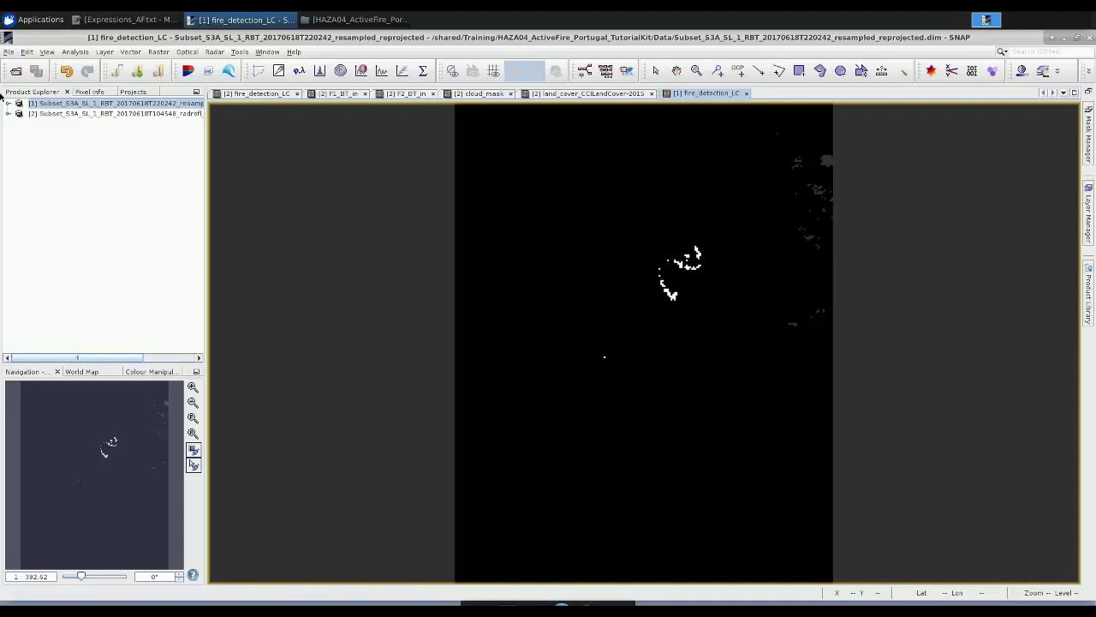
Step: Select the night-time subset product and start exporting it as GeoTIFF
left_click(8, 52)
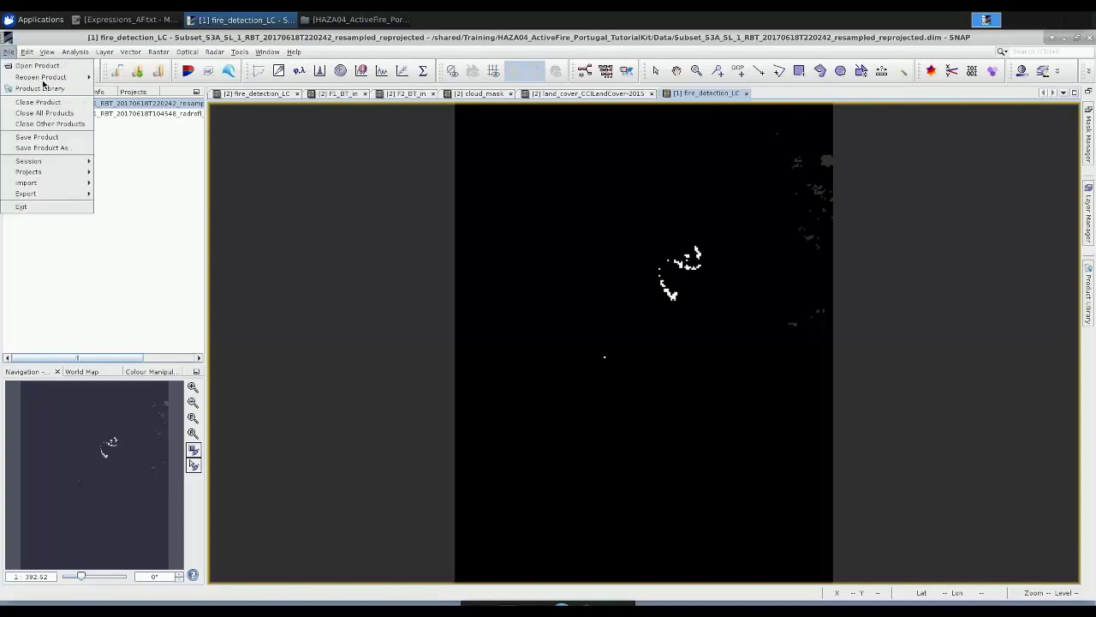
left_click(137, 166)
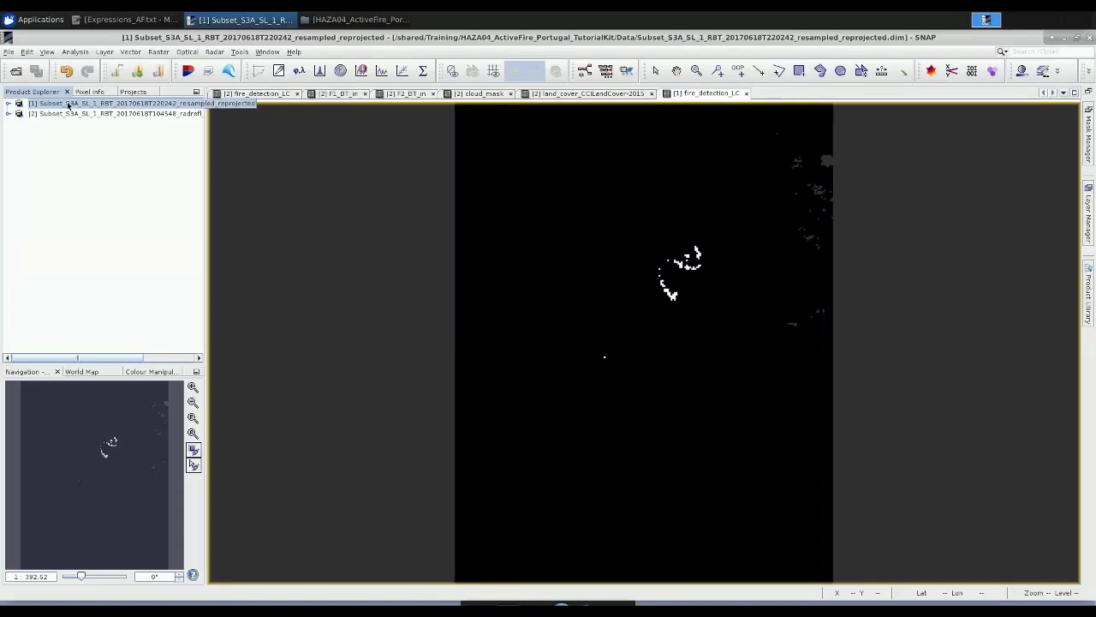
left_click(9, 53)
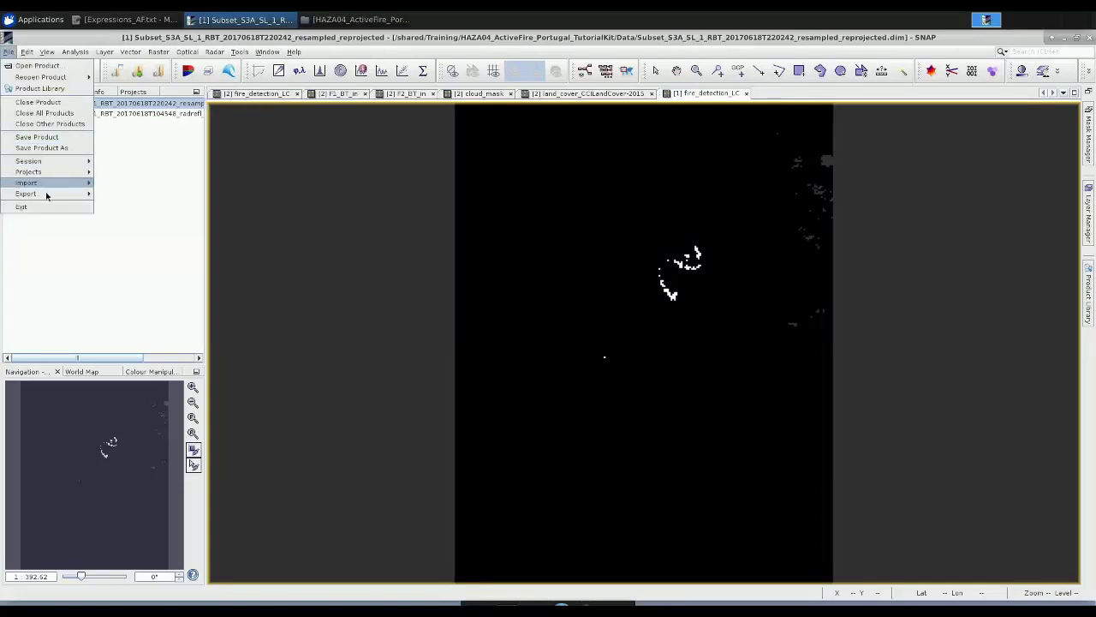
mouse_move(47, 196)
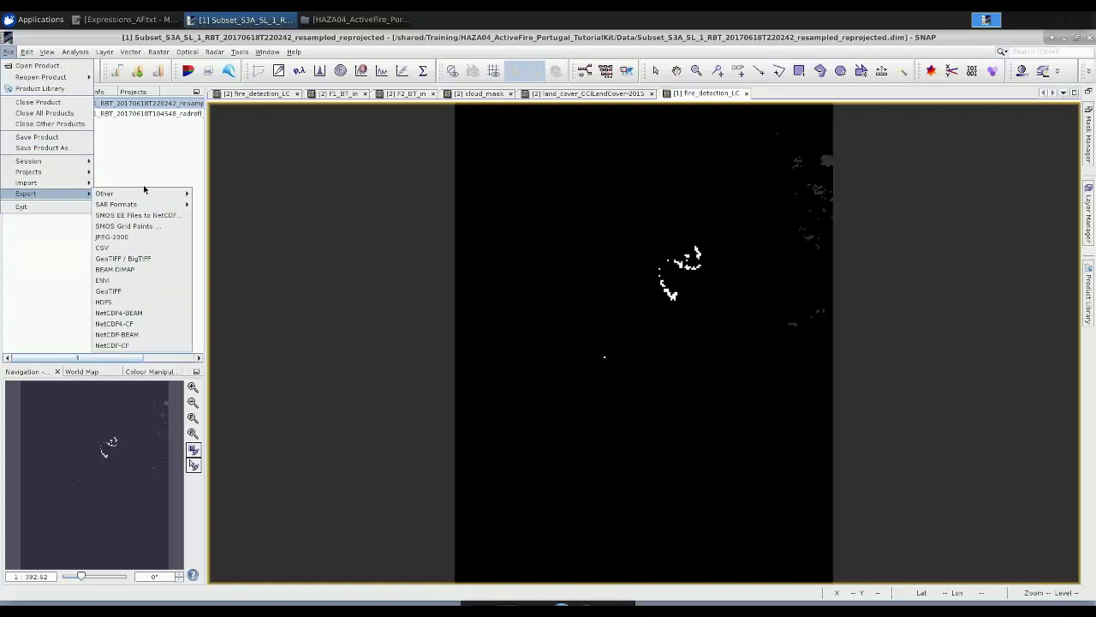
left_click(142, 294)
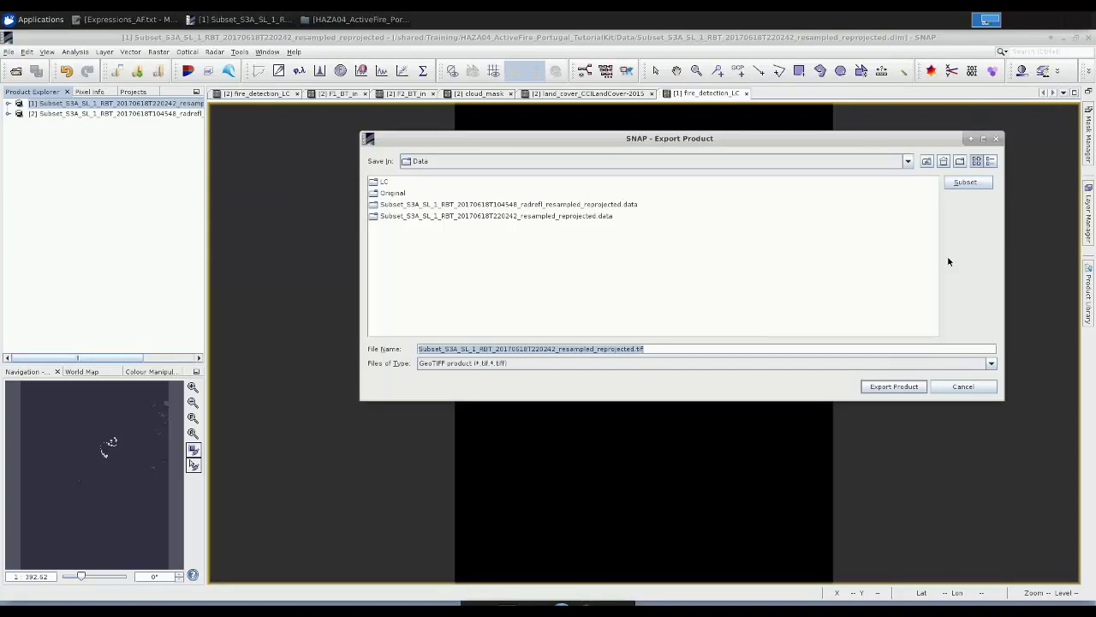
Step: Restrict the export's band subset to fire_detection_LC only, and settle the question about including flag datasets
left_click(968, 184)
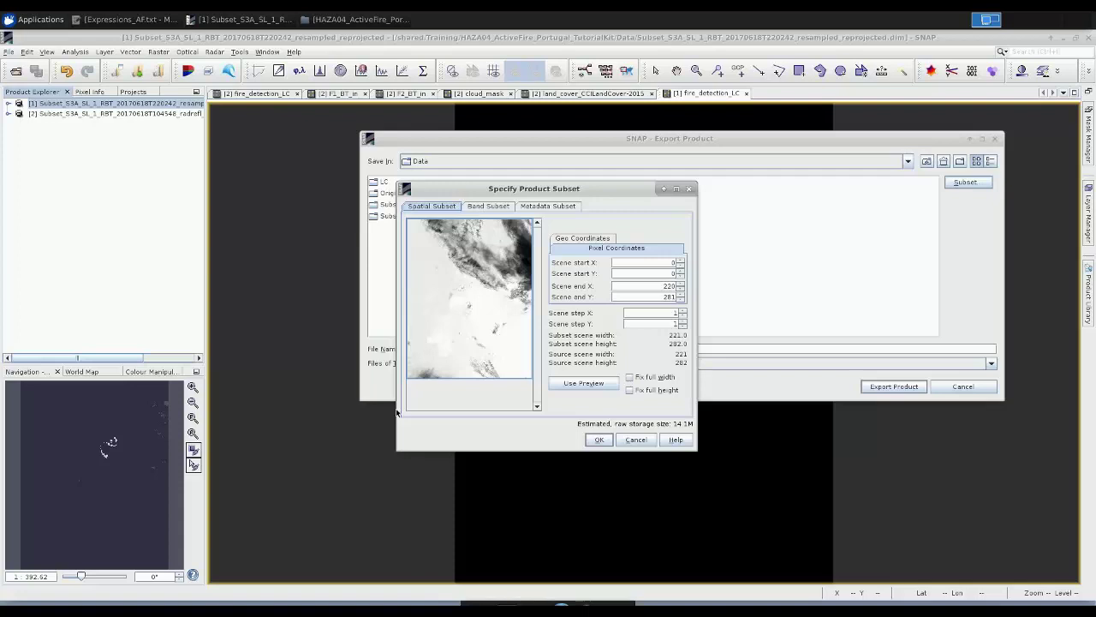
left_click(495, 206)
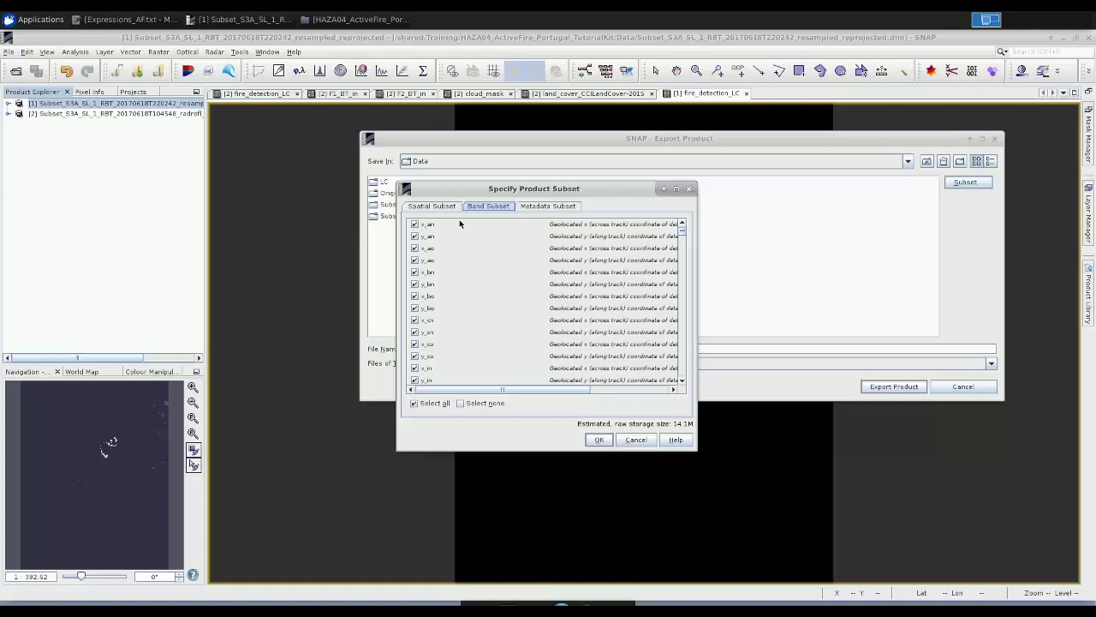
left_click(462, 404)
left_click_drag(683, 234, 680, 385)
left_click(416, 371)
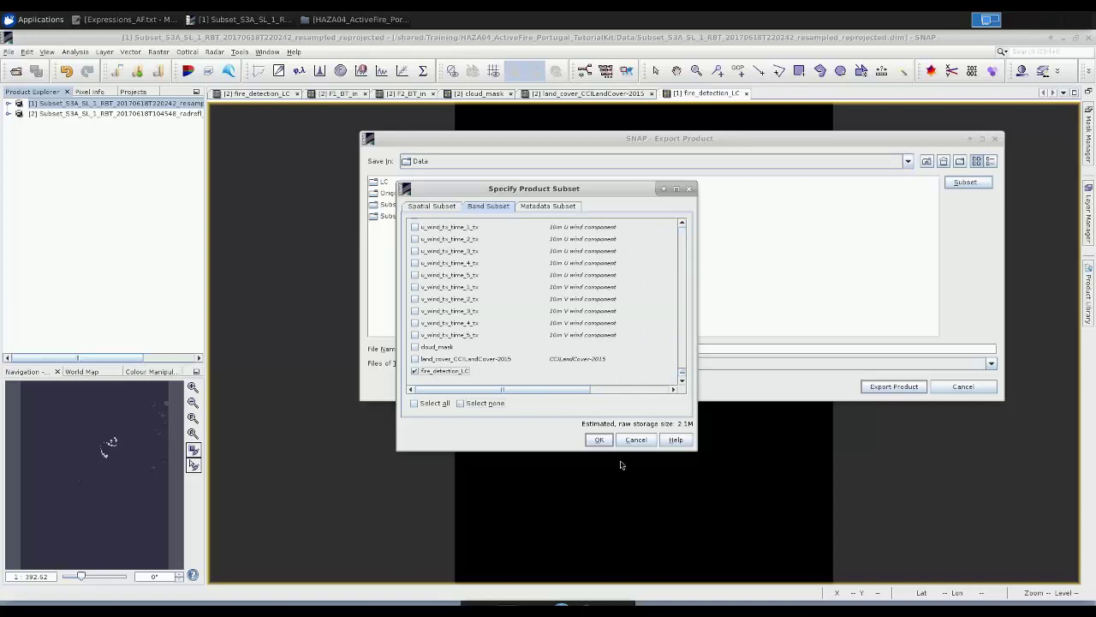
left_click(602, 441)
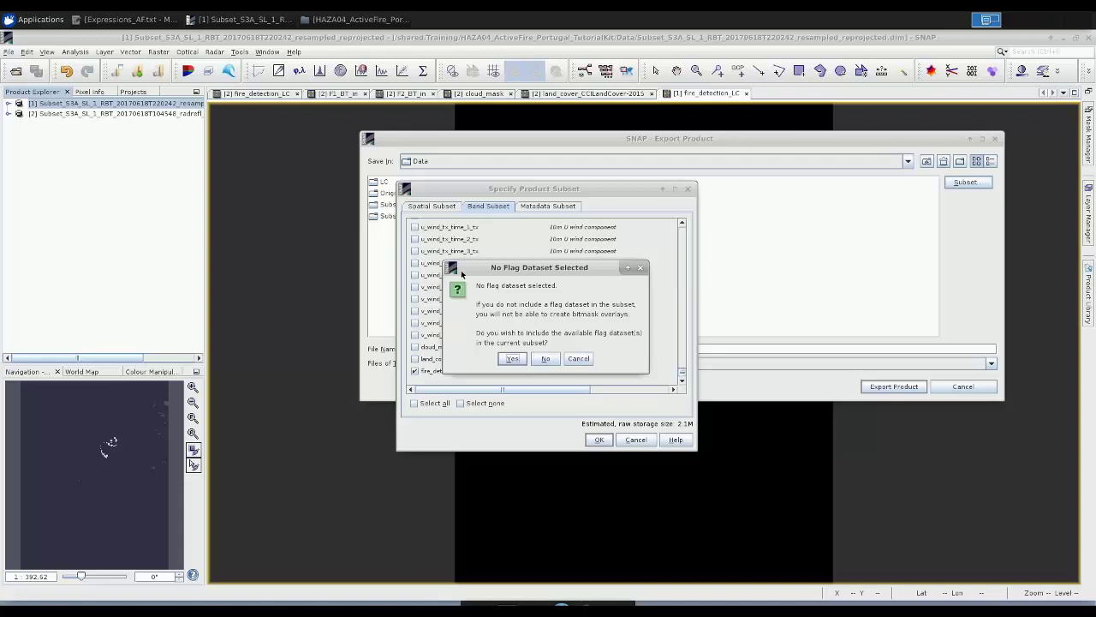
left_click_drag(526, 261, 561, 226)
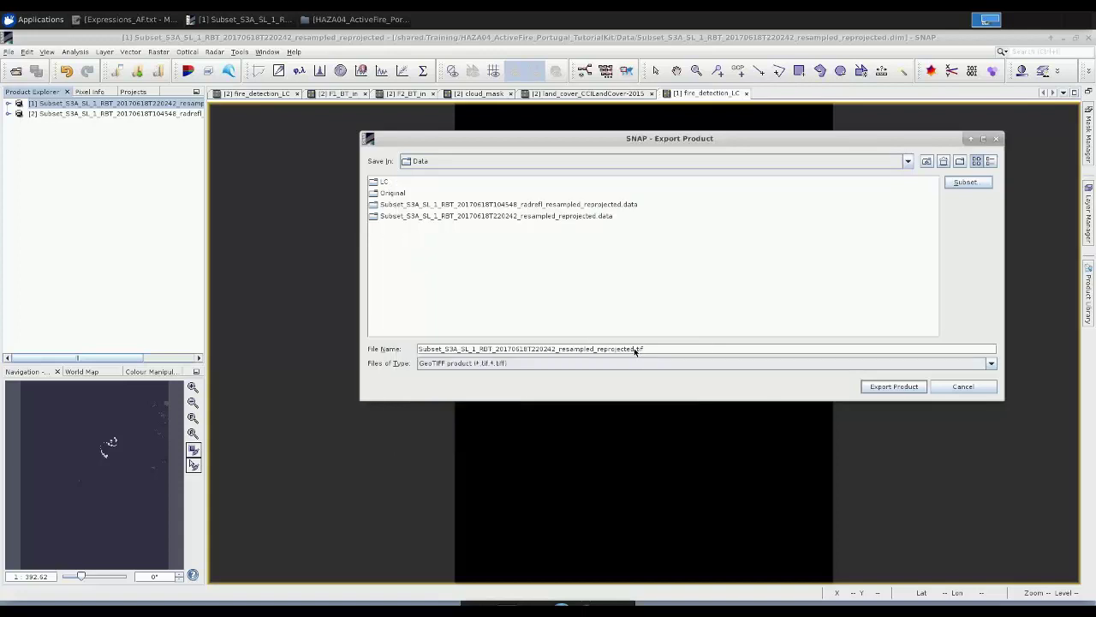
Step: Name the GeoTIFF export file test.tif in the Data folder
left_click_drag(637, 349, 429, 406)
left_click(669, 348)
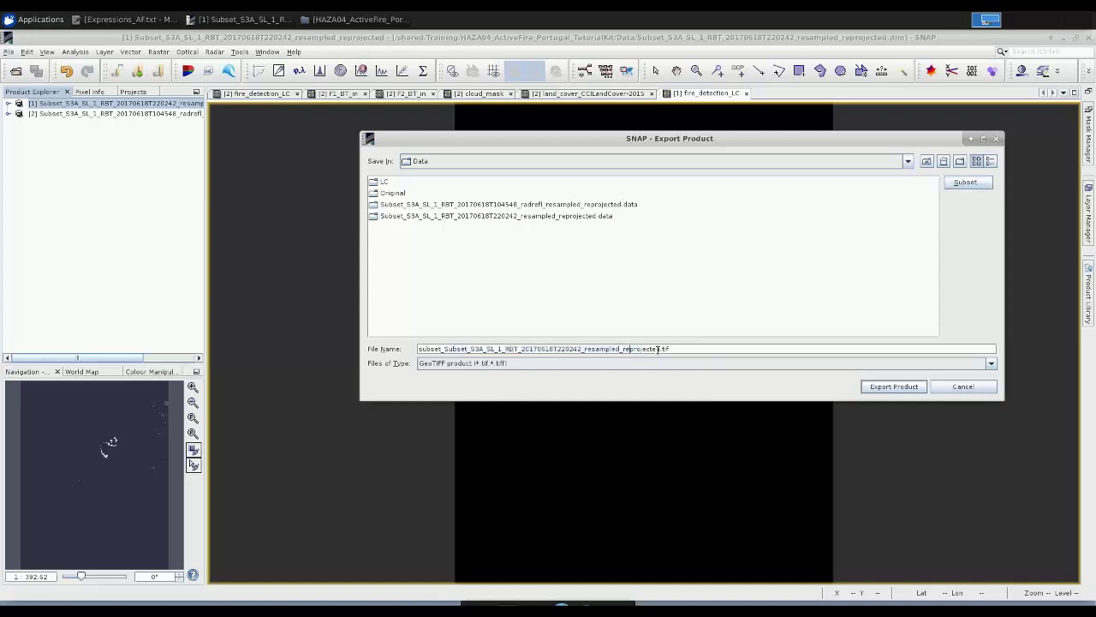
left_click_drag(669, 348, 417, 349)
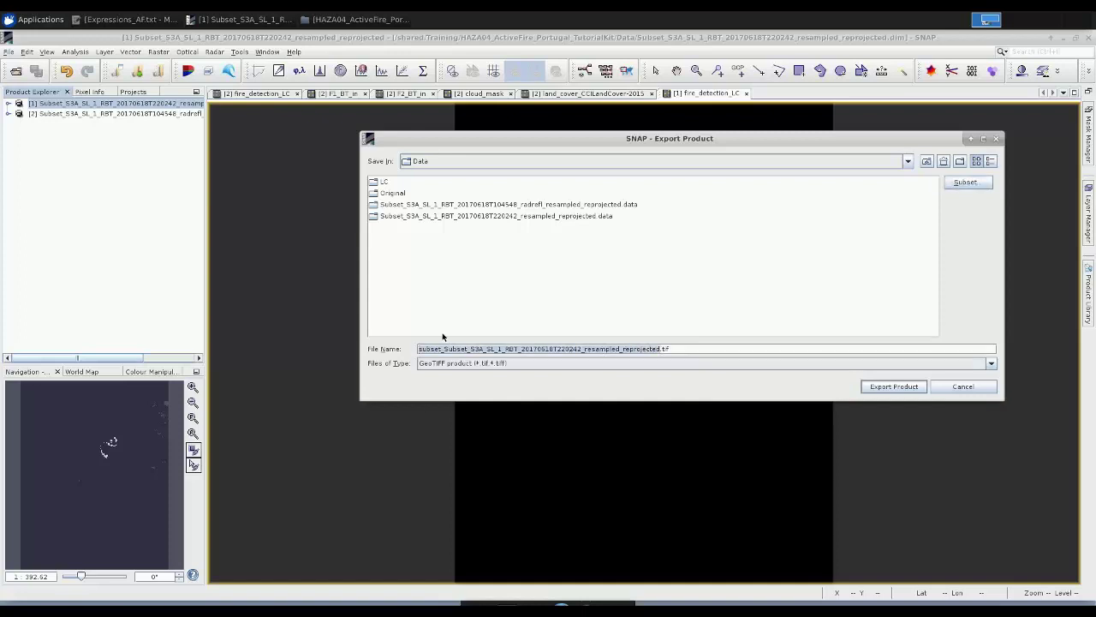
type("test")
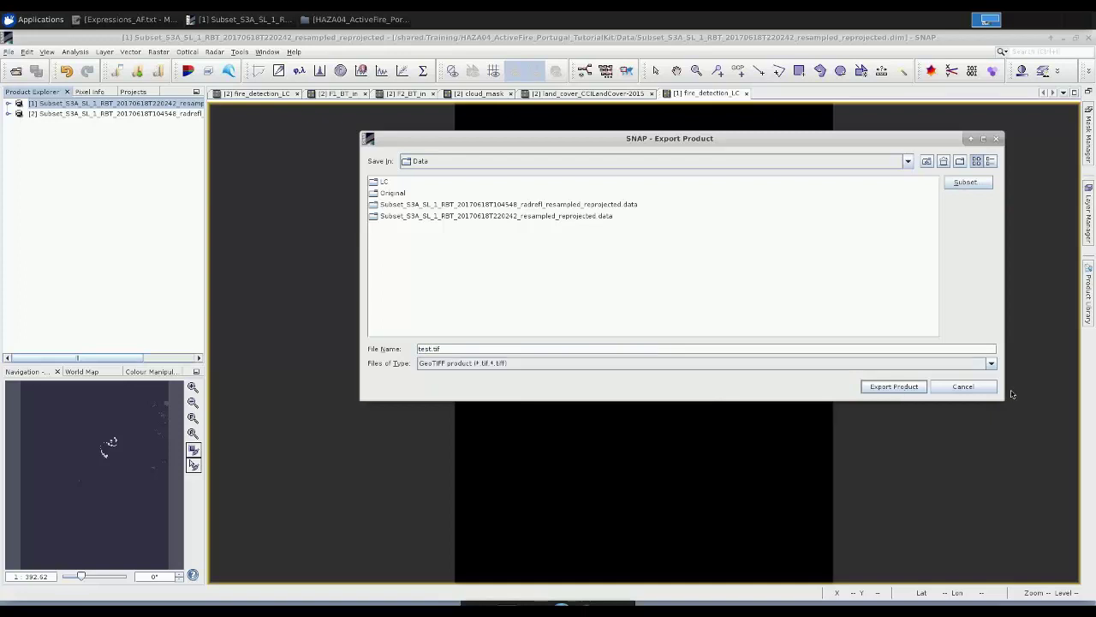
Step: Export the night-time product as GeoTIFF with the current settings and minimise the SNAP window
left_click(898, 387)
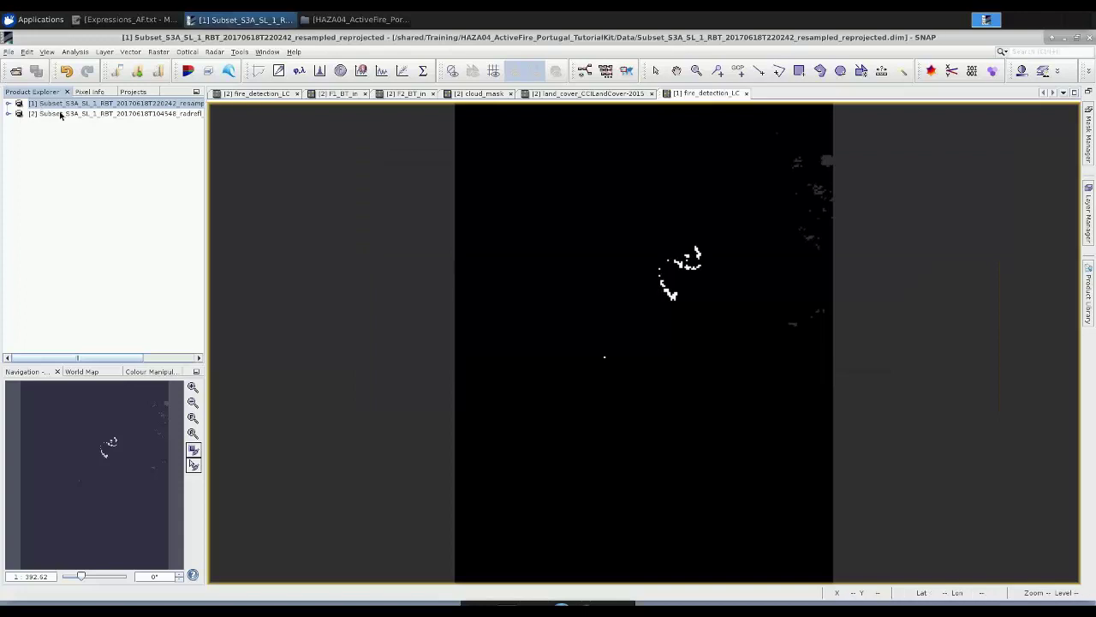
left_click(1066, 40)
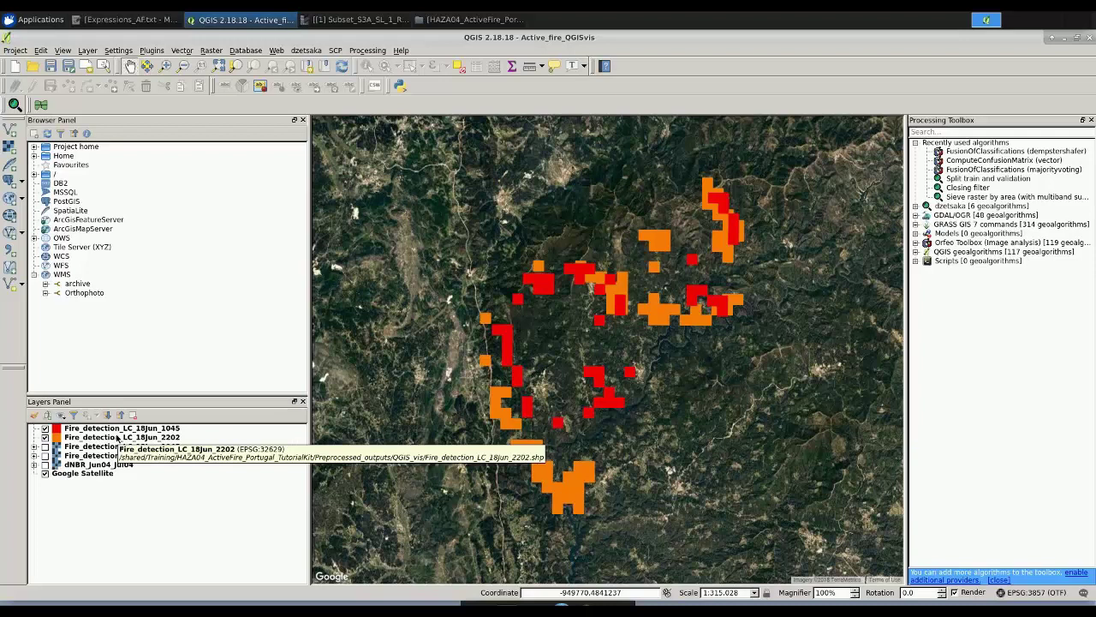
Step: Show the dNBR_Jun04_Jul04 layer beneath the fire detection layers in QGIS and examine the burned area around the detections
left_click(45, 464)
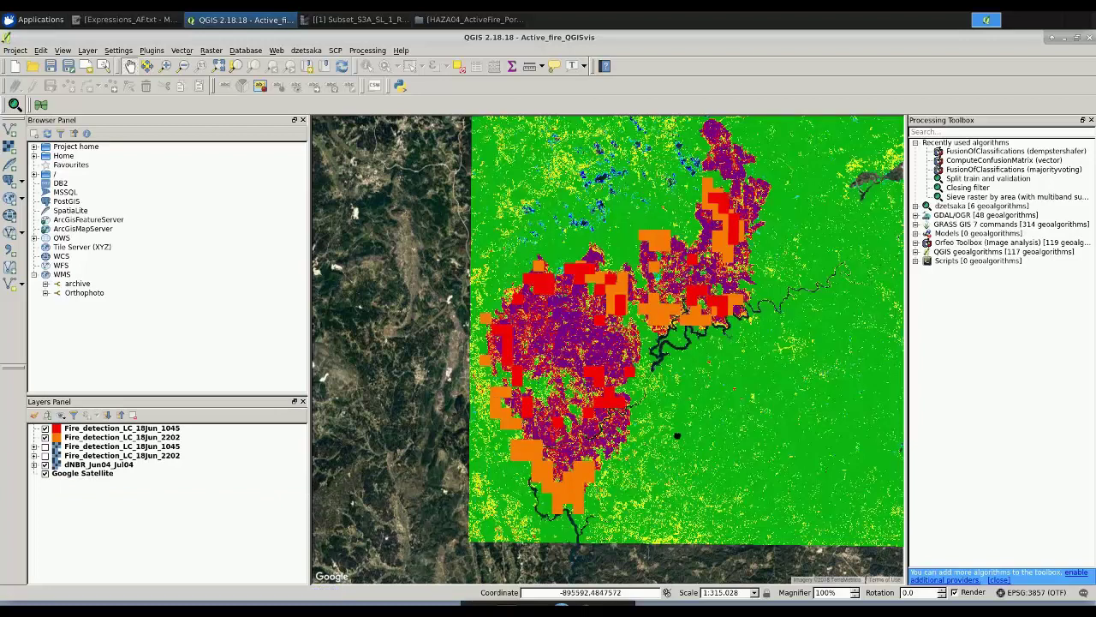
left_click_drag(651, 359, 596, 384)
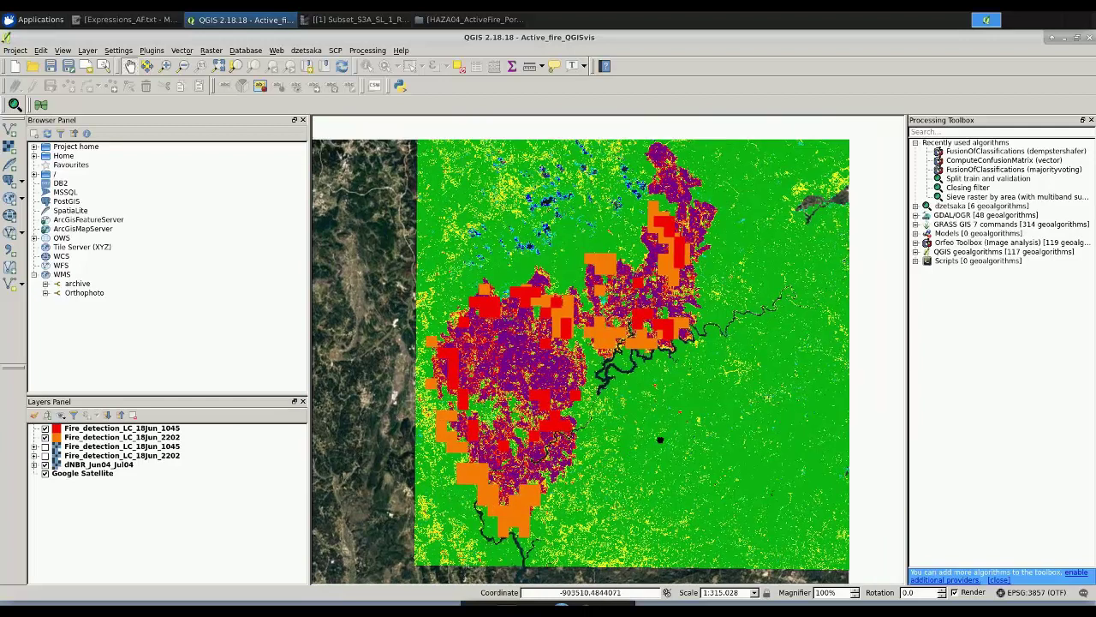
left_click_drag(659, 440, 663, 440)
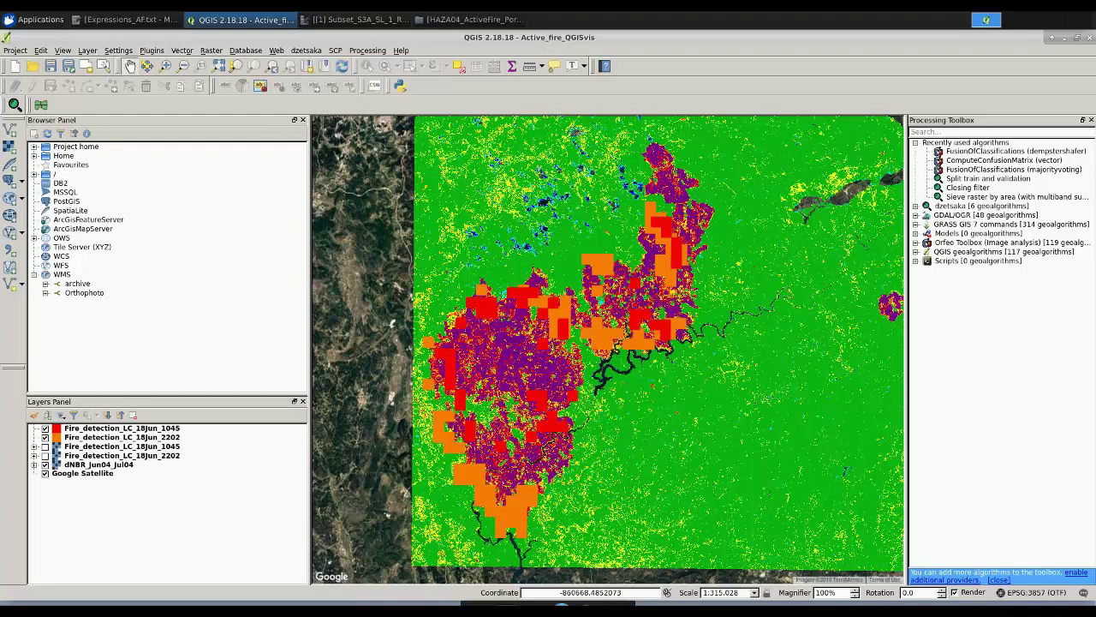
Step: Minimise QGIS, leave the remote desktop's full-screen view, and switch to the Contact slide of the webinar presentation in PowerPoint
left_click(1064, 39)
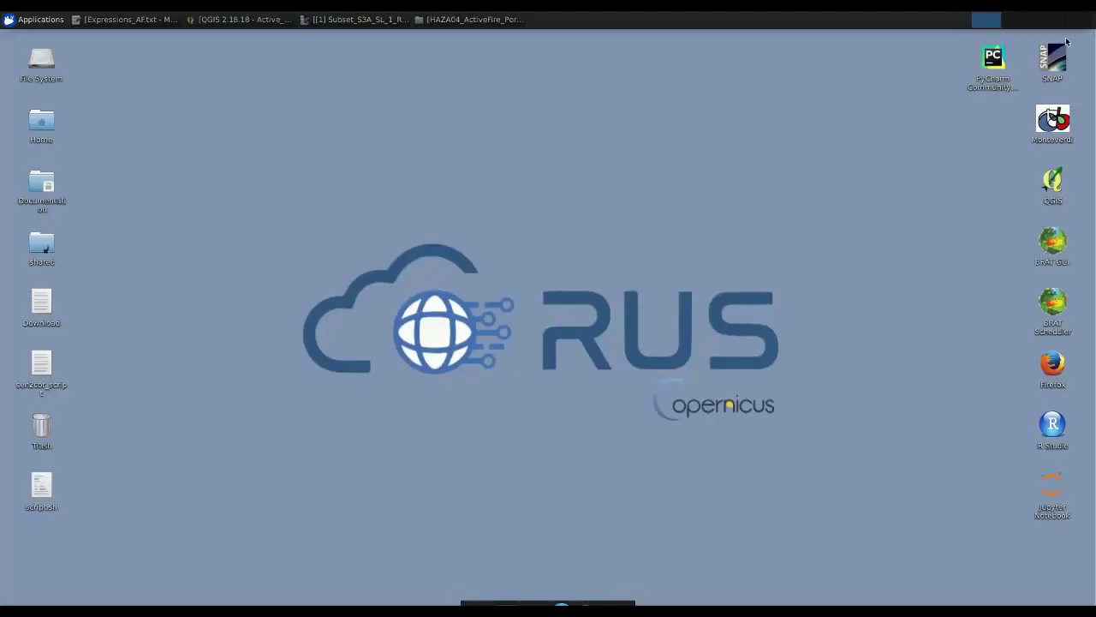
key("F11")
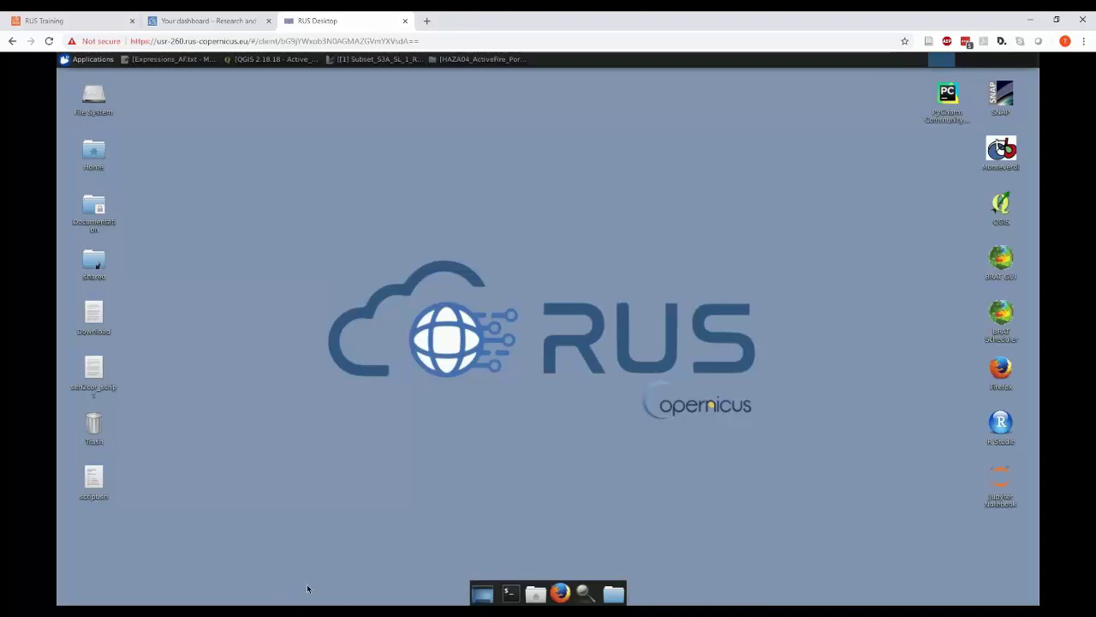
left_click(1032, 19)
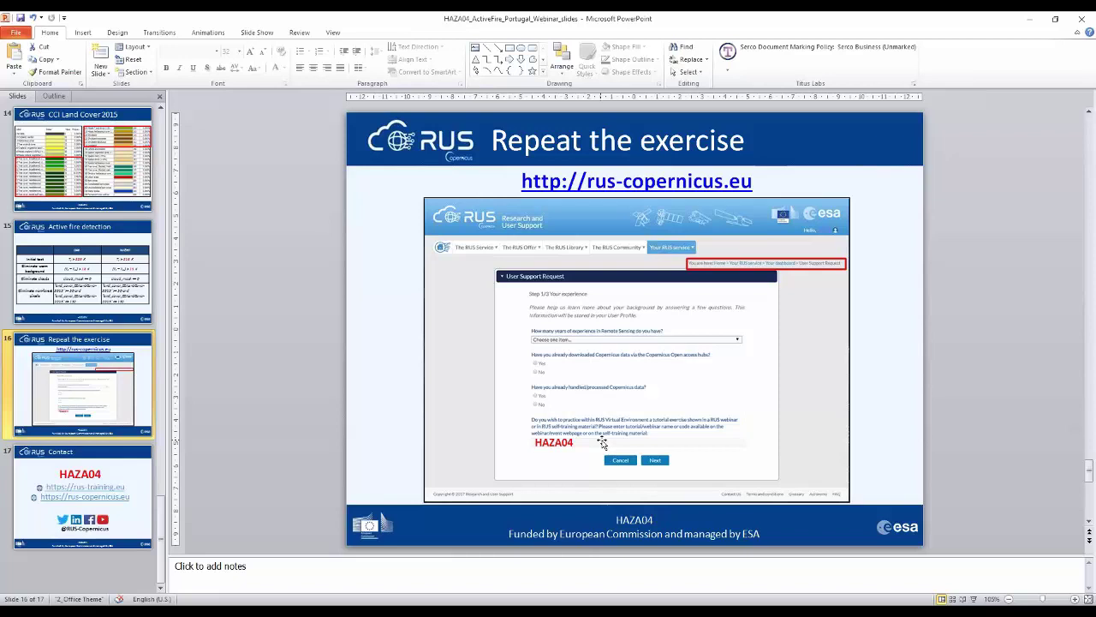
left_click(133, 471)
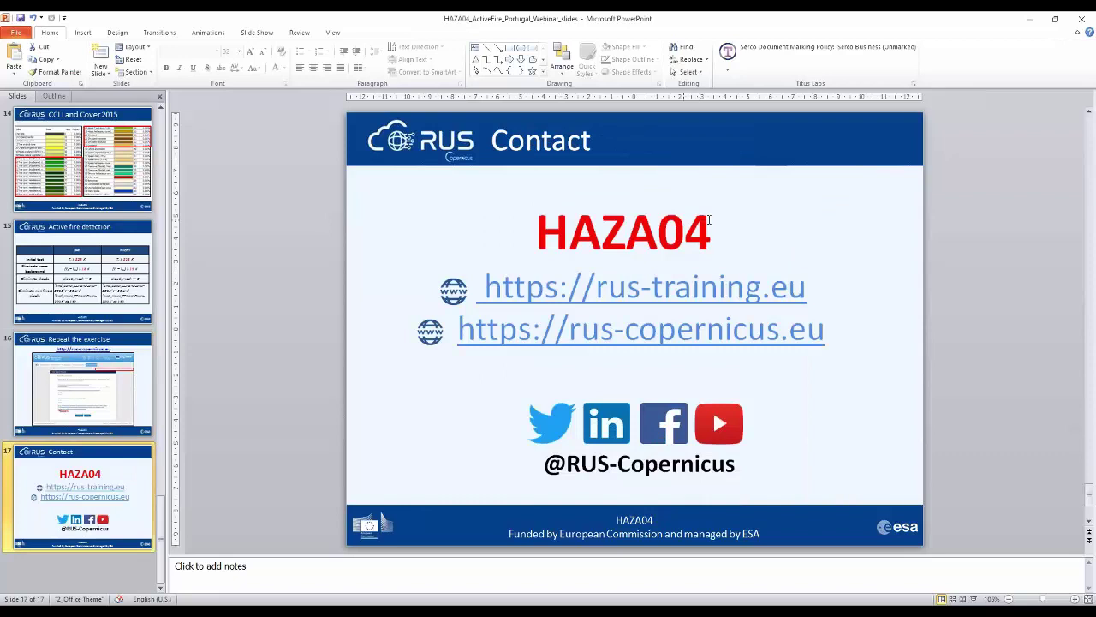